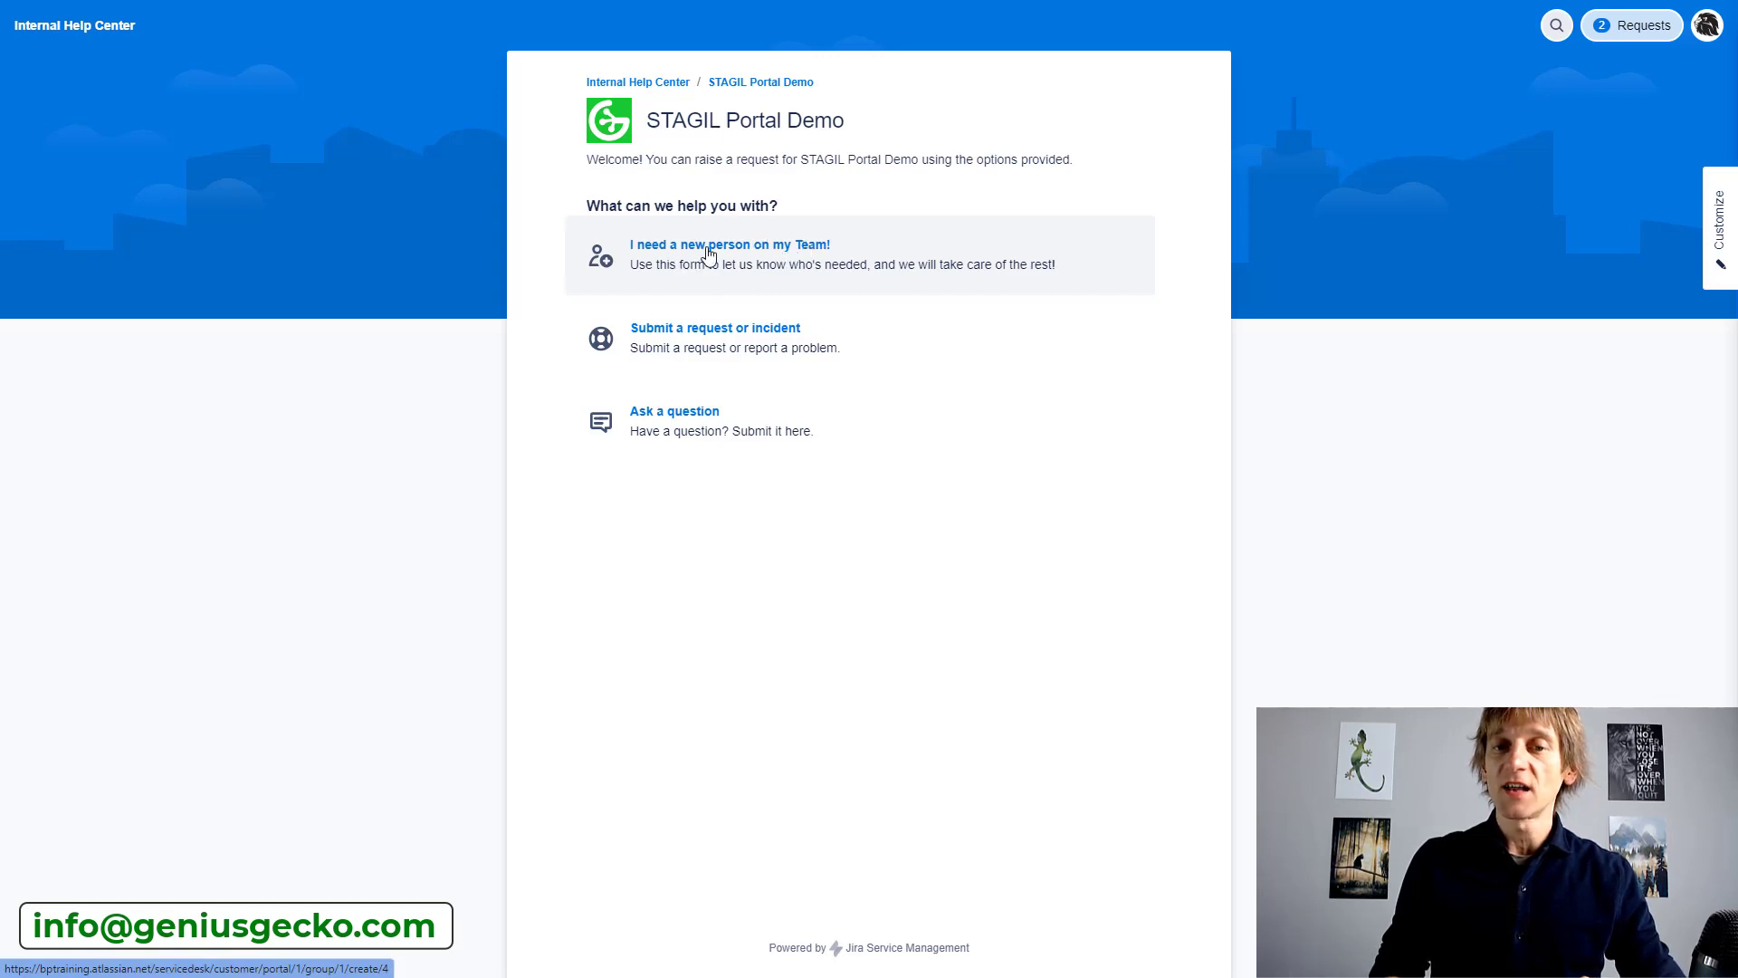
# Open the "I need a new person on my Team!" request form and look over its fields
pyautogui.click(740, 253)
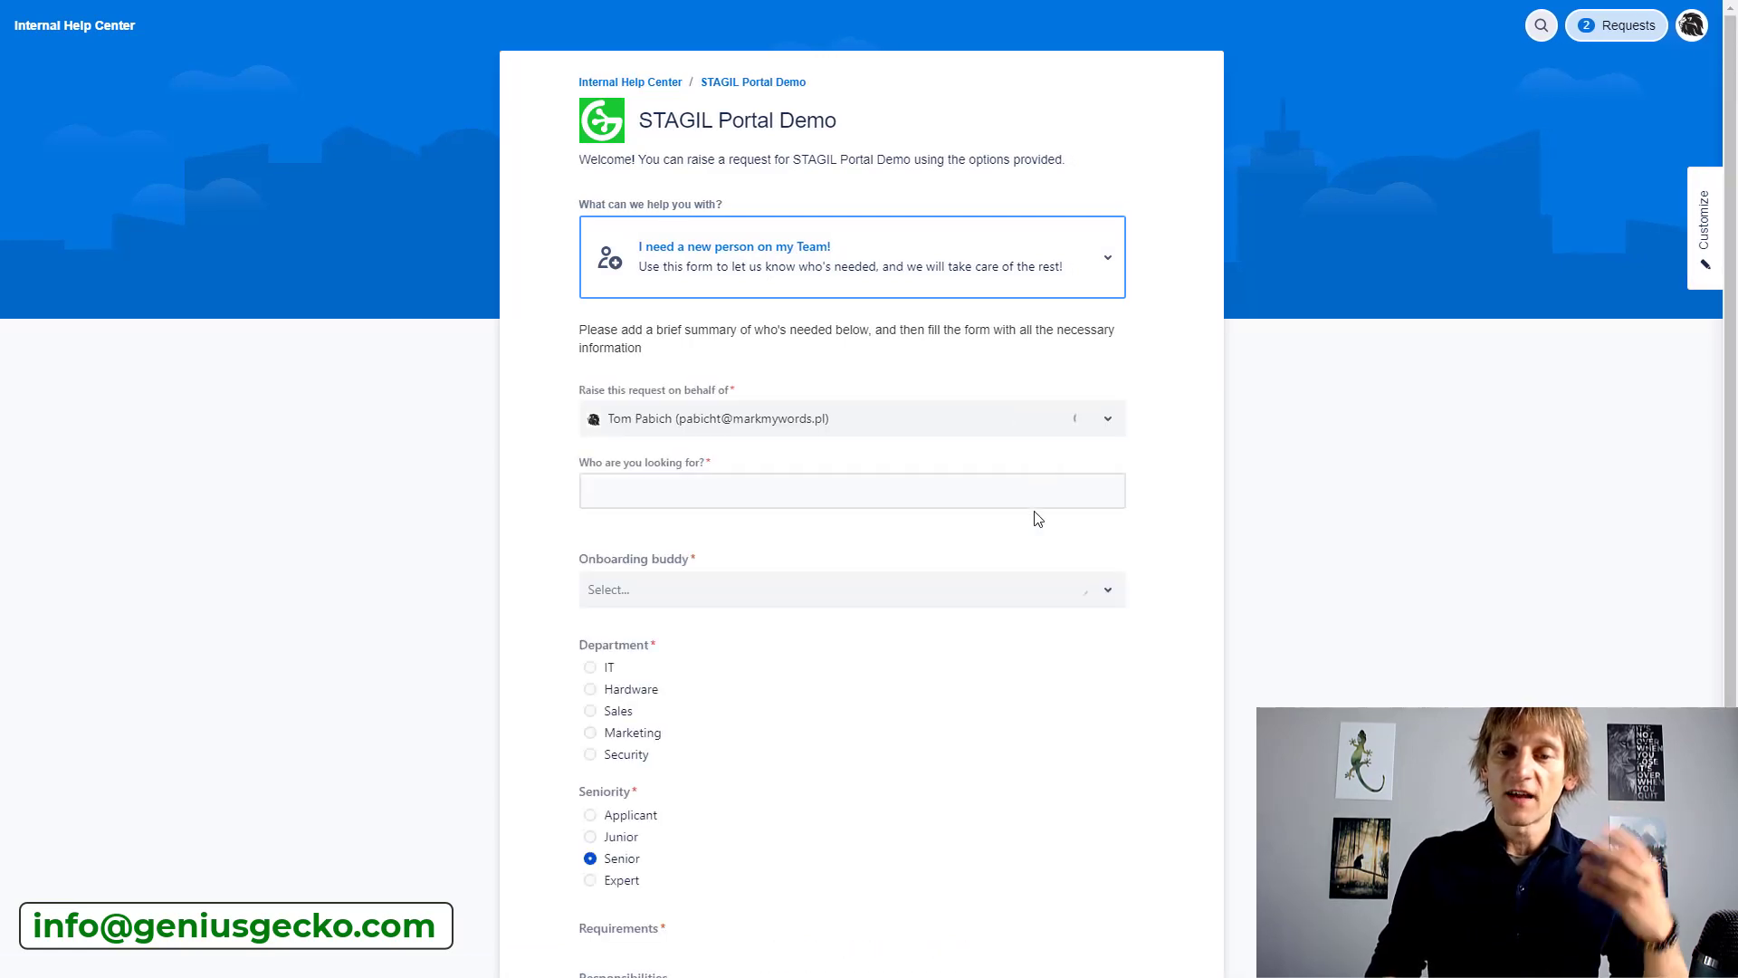
pyautogui.scroll(-8, 1037, 518)
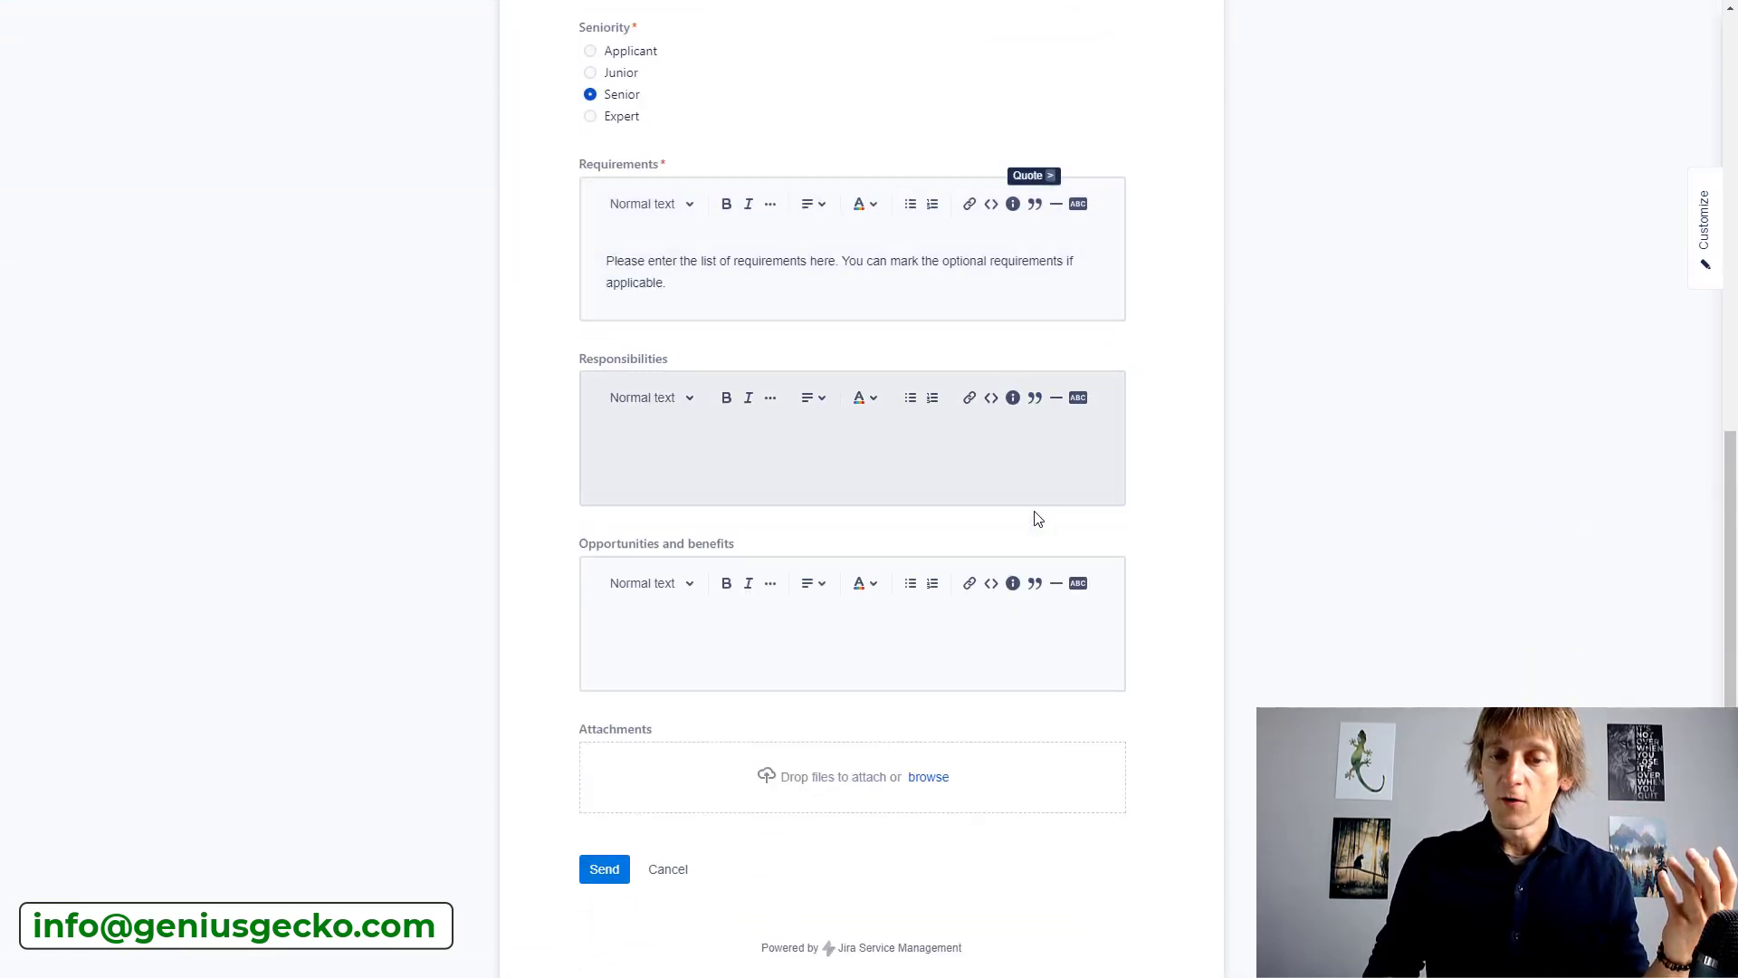
pyautogui.scroll(8, 1038, 519)
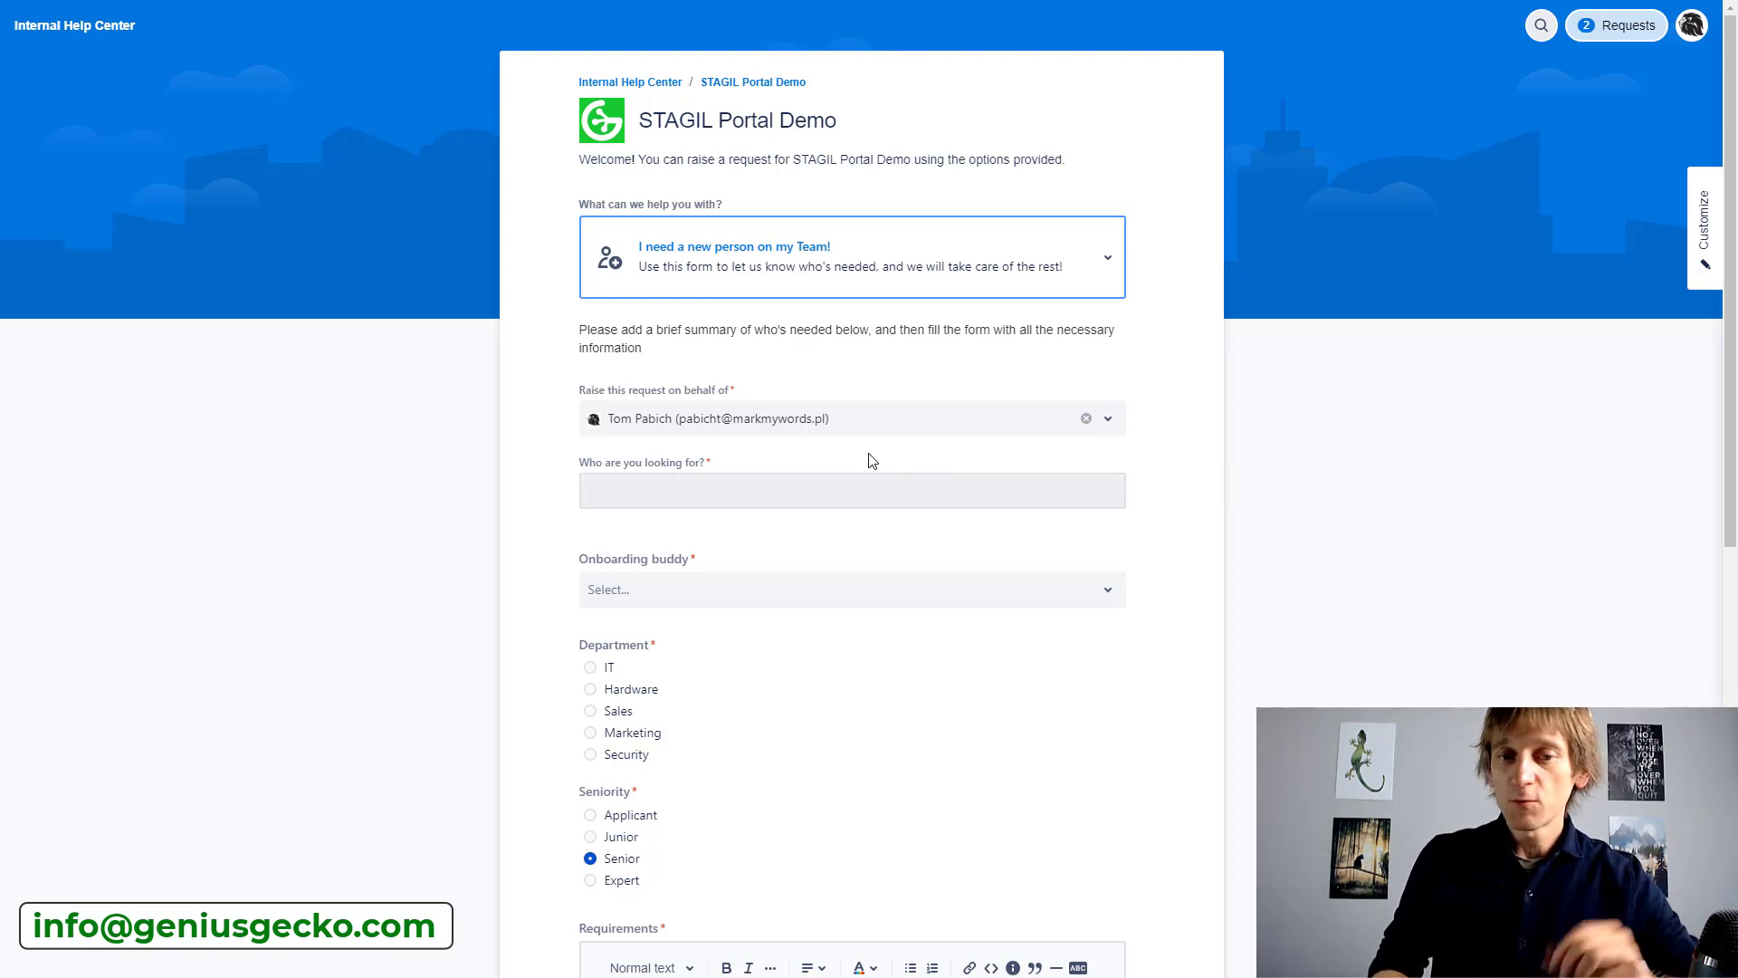
# Fill in who is being looked for with "I need help with finding the right person for my Security Team"
pyautogui.click(750, 487)
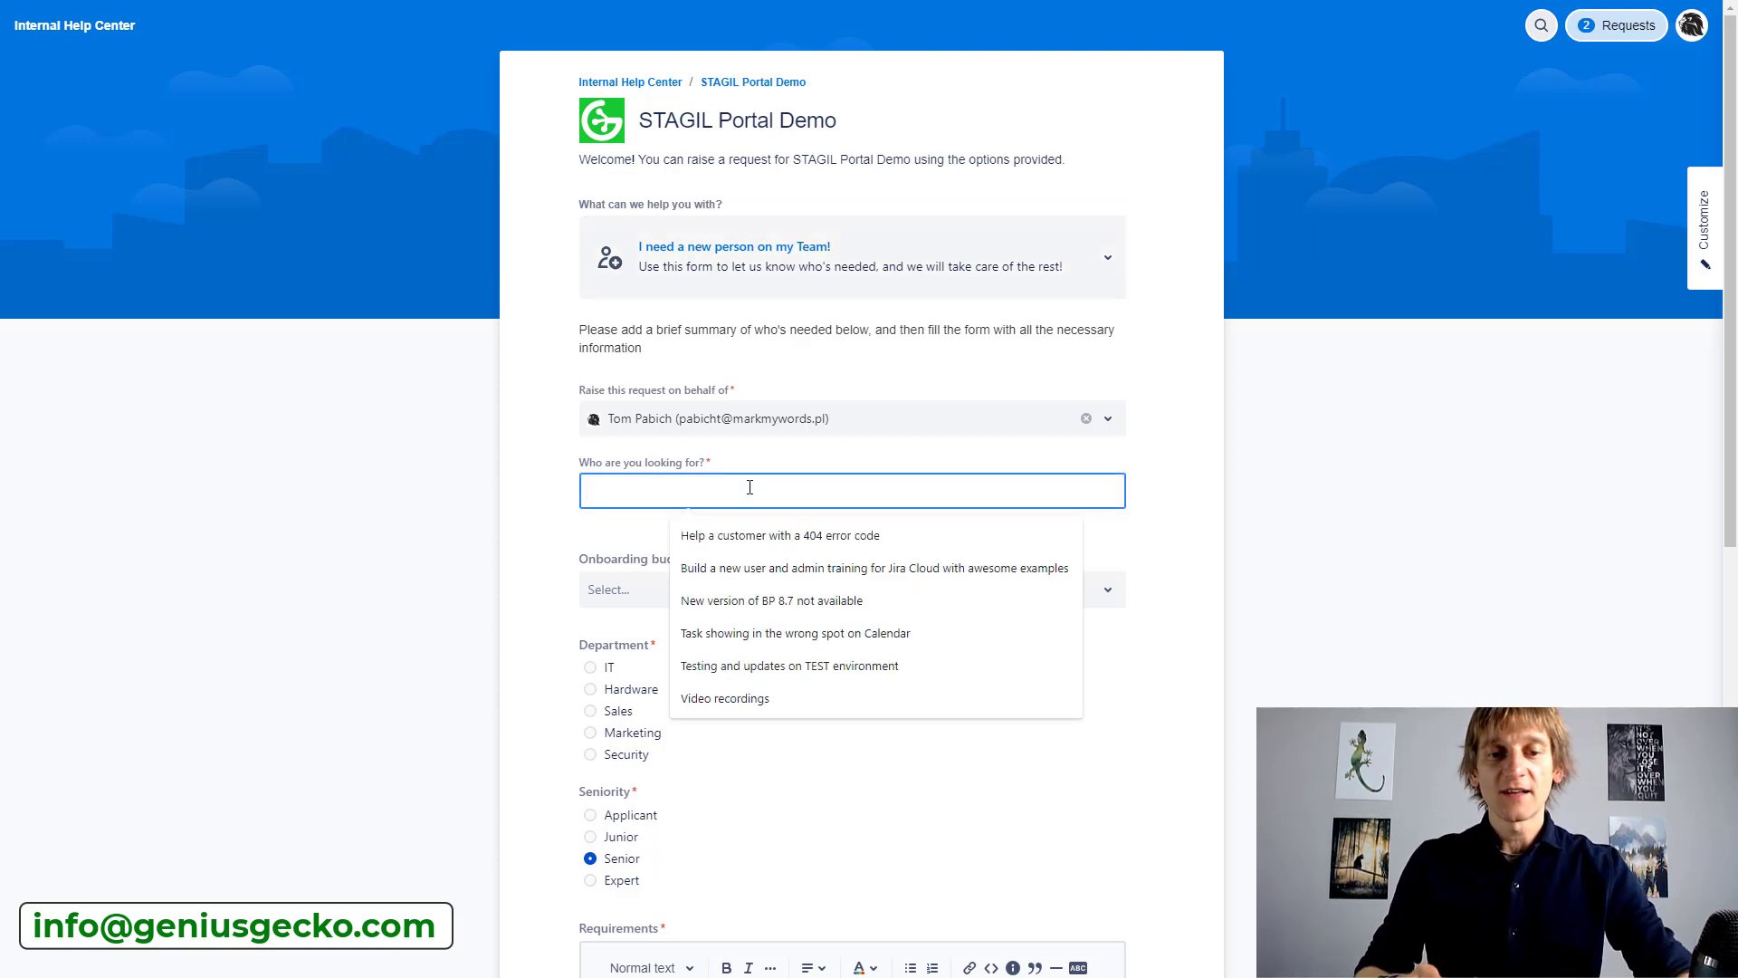
pyautogui.write('I need ')
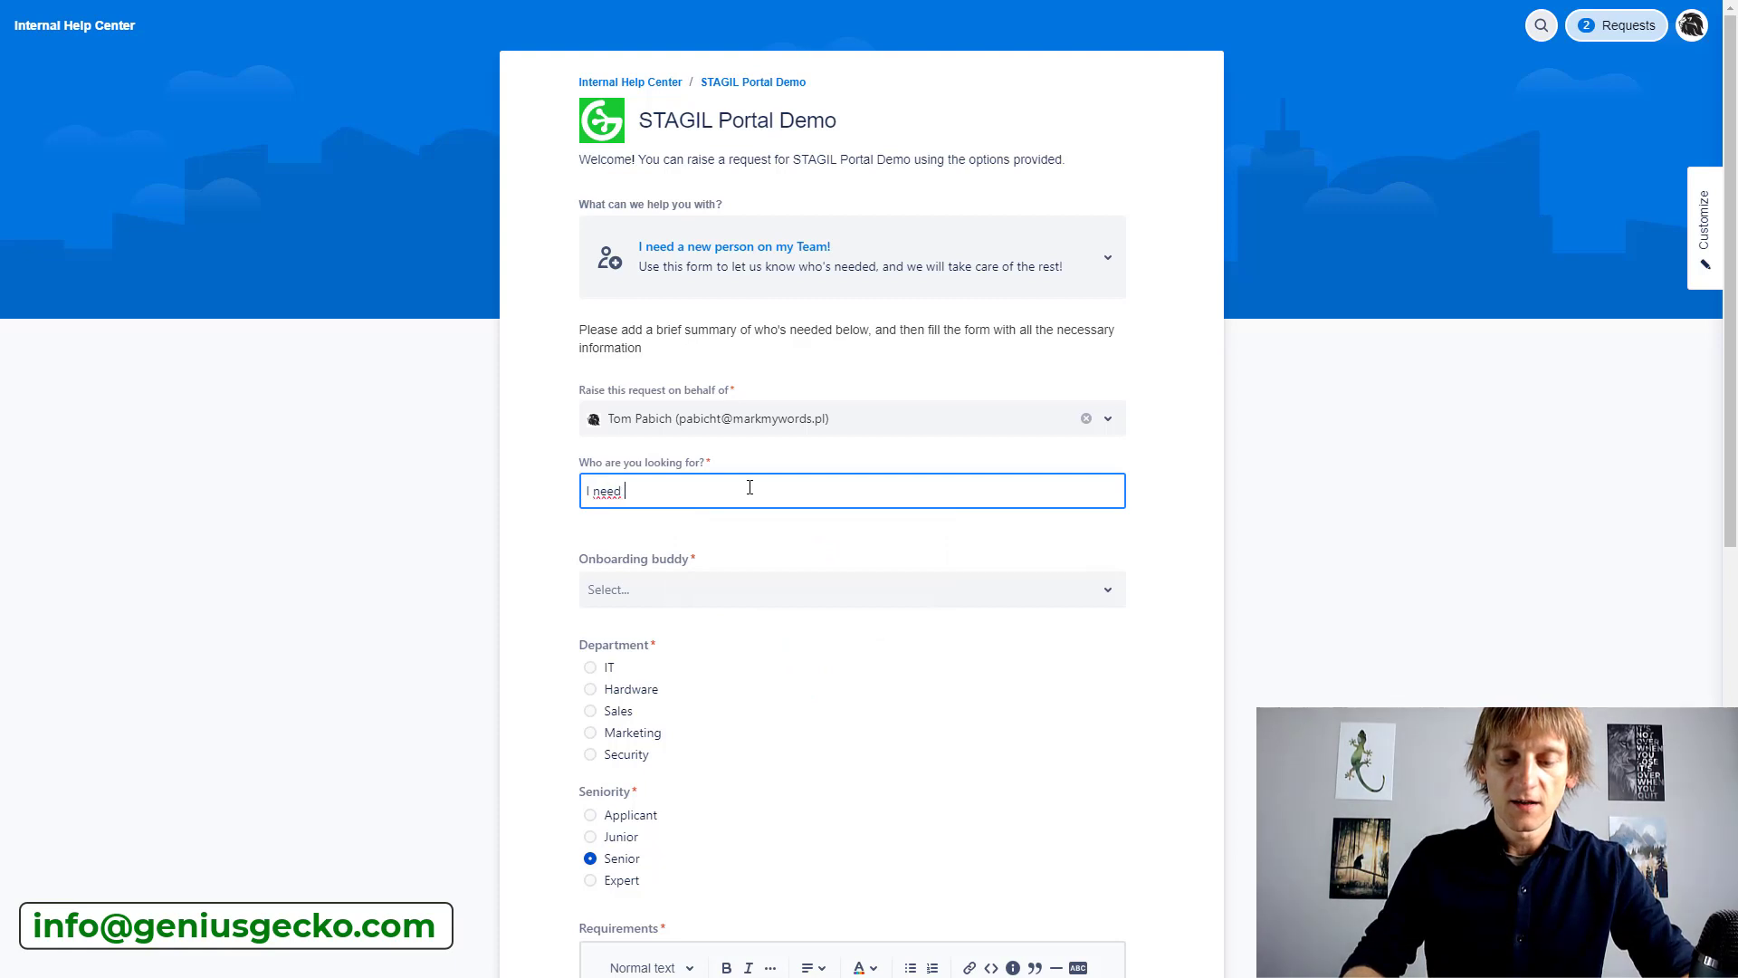
pyautogui.write('help with ')
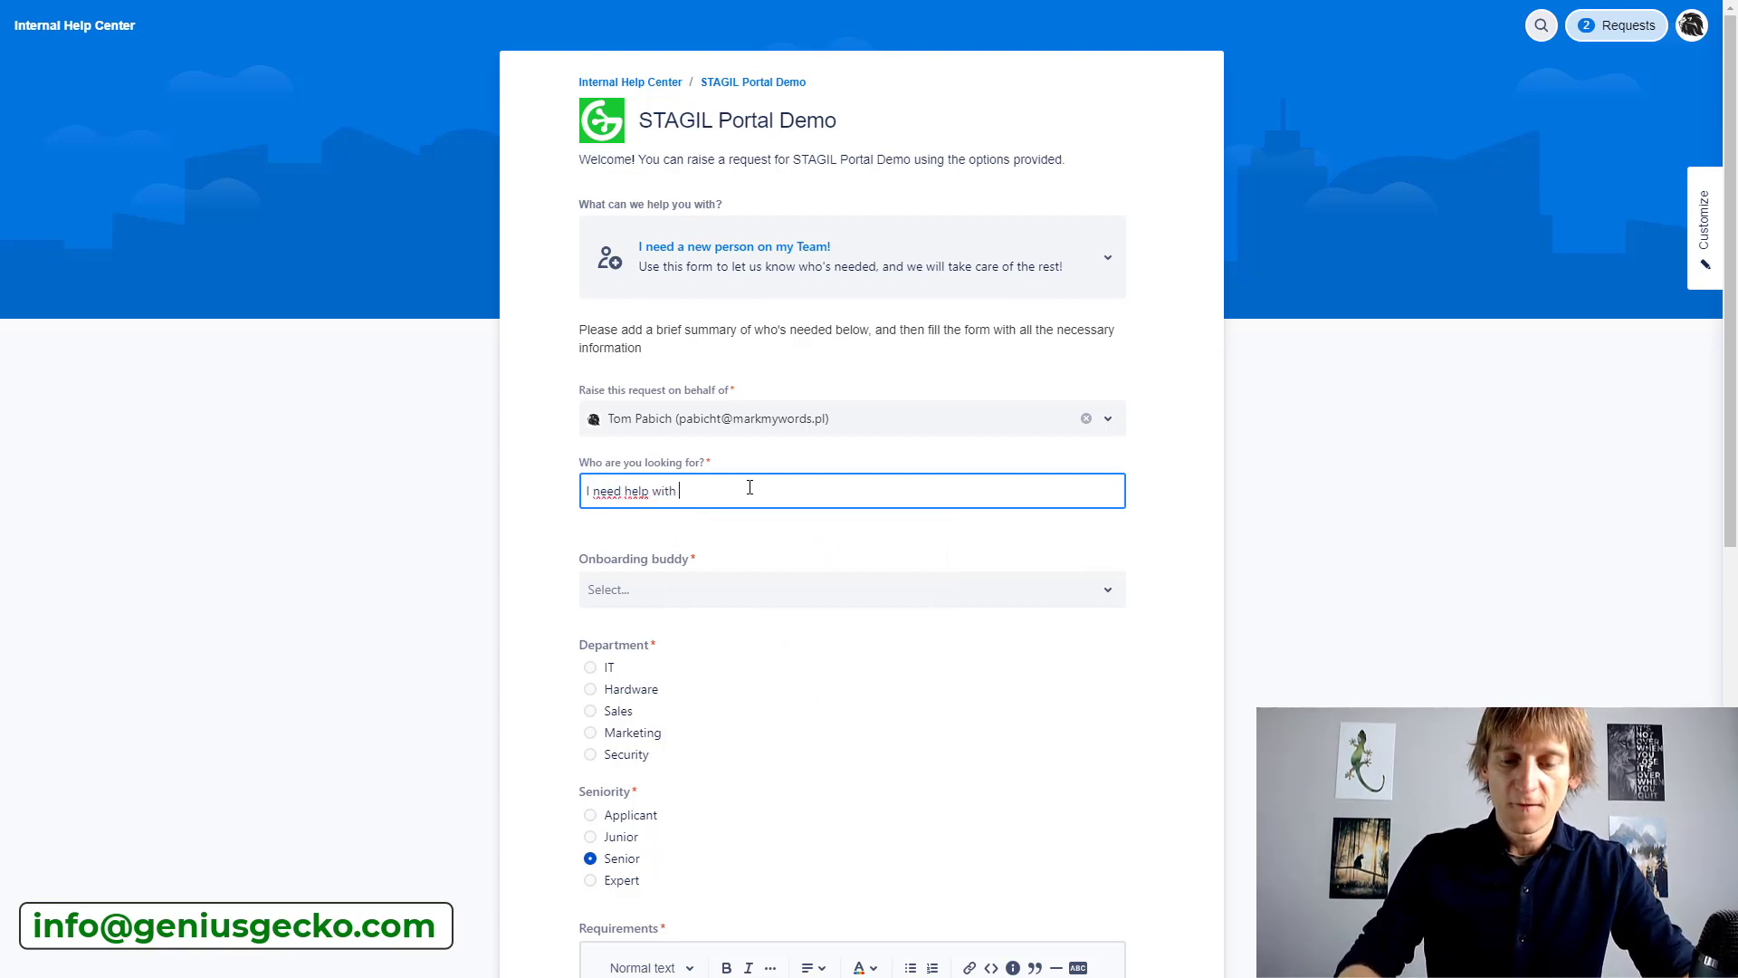
pyautogui.write('finding the r')
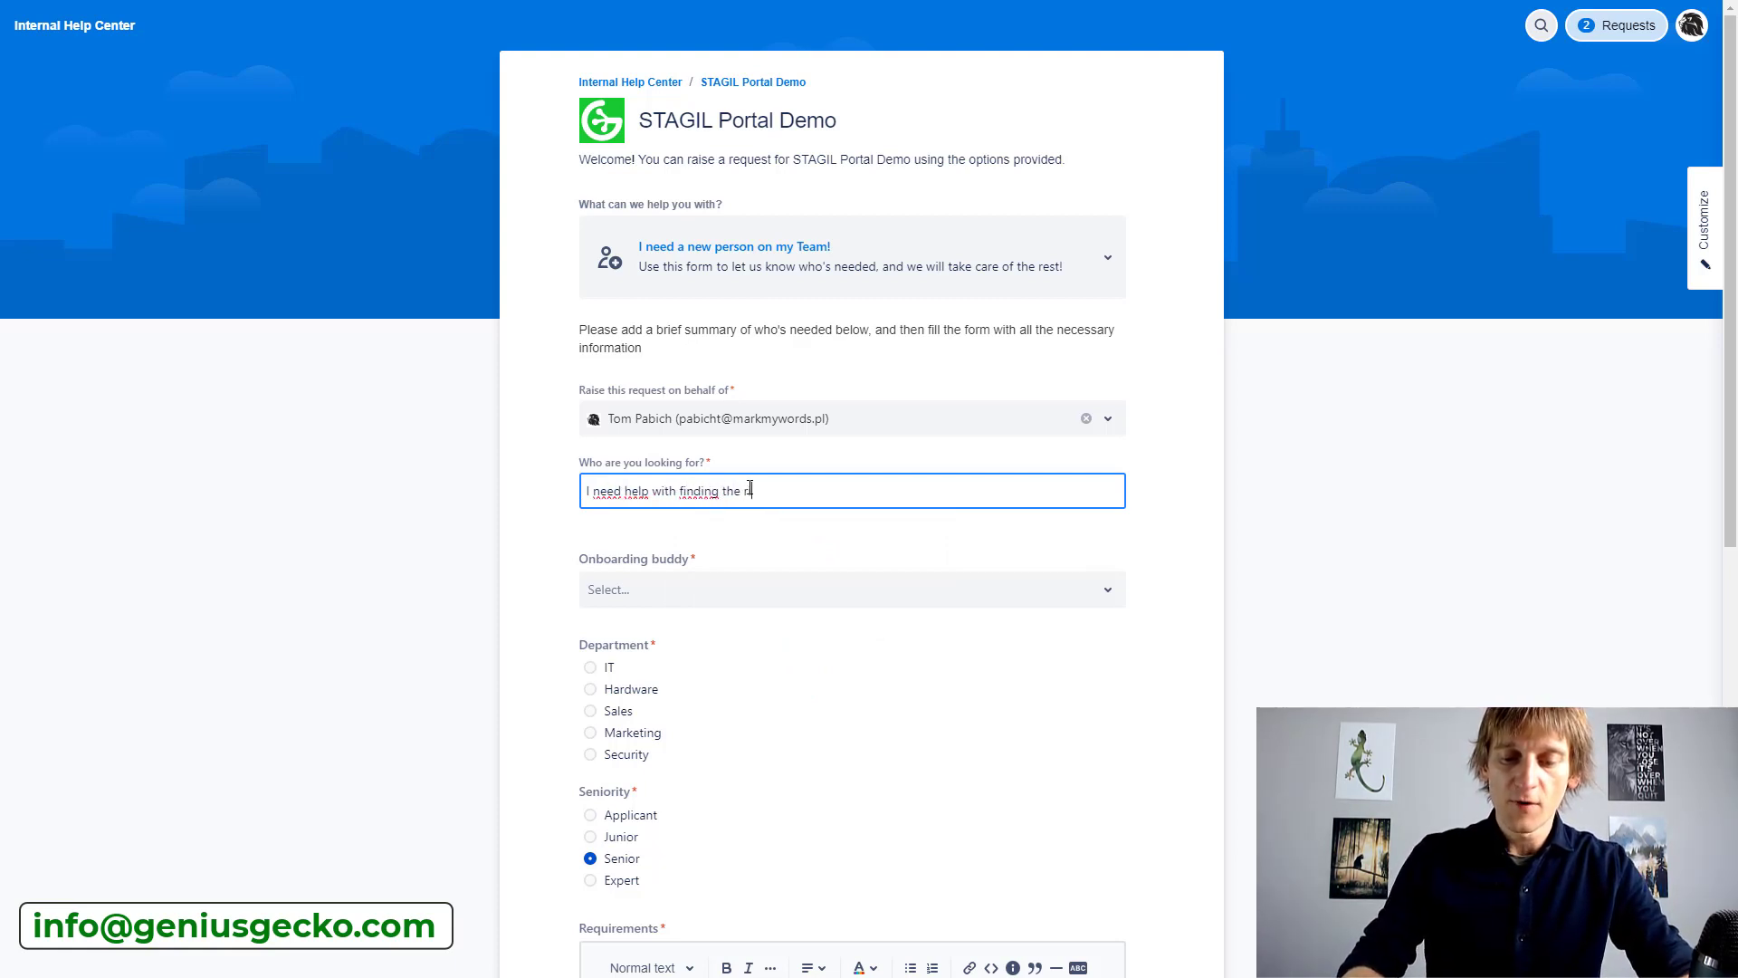
pyautogui.write('ight person to')
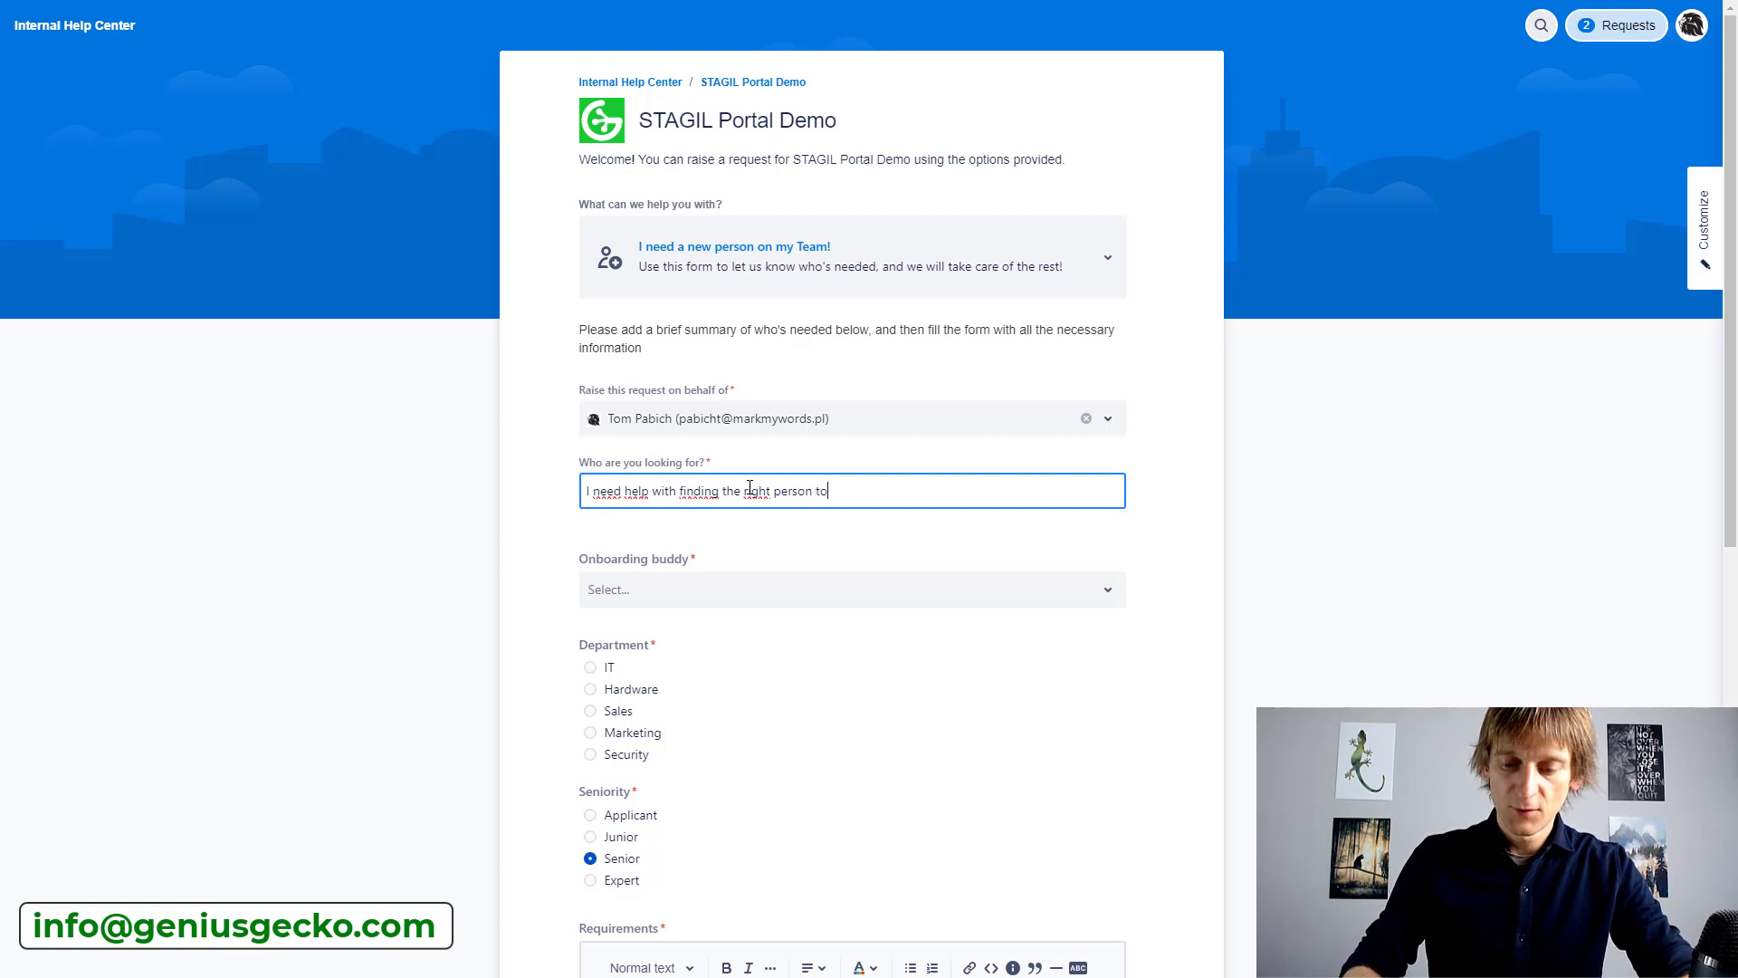
pyautogui.write(' my')
pyautogui.press('BackSpace')
pyautogui.press('BackSpace')
pyautogui.press('BackSpace')
pyautogui.press('BackSpace')
pyautogui.press('BackSpace')
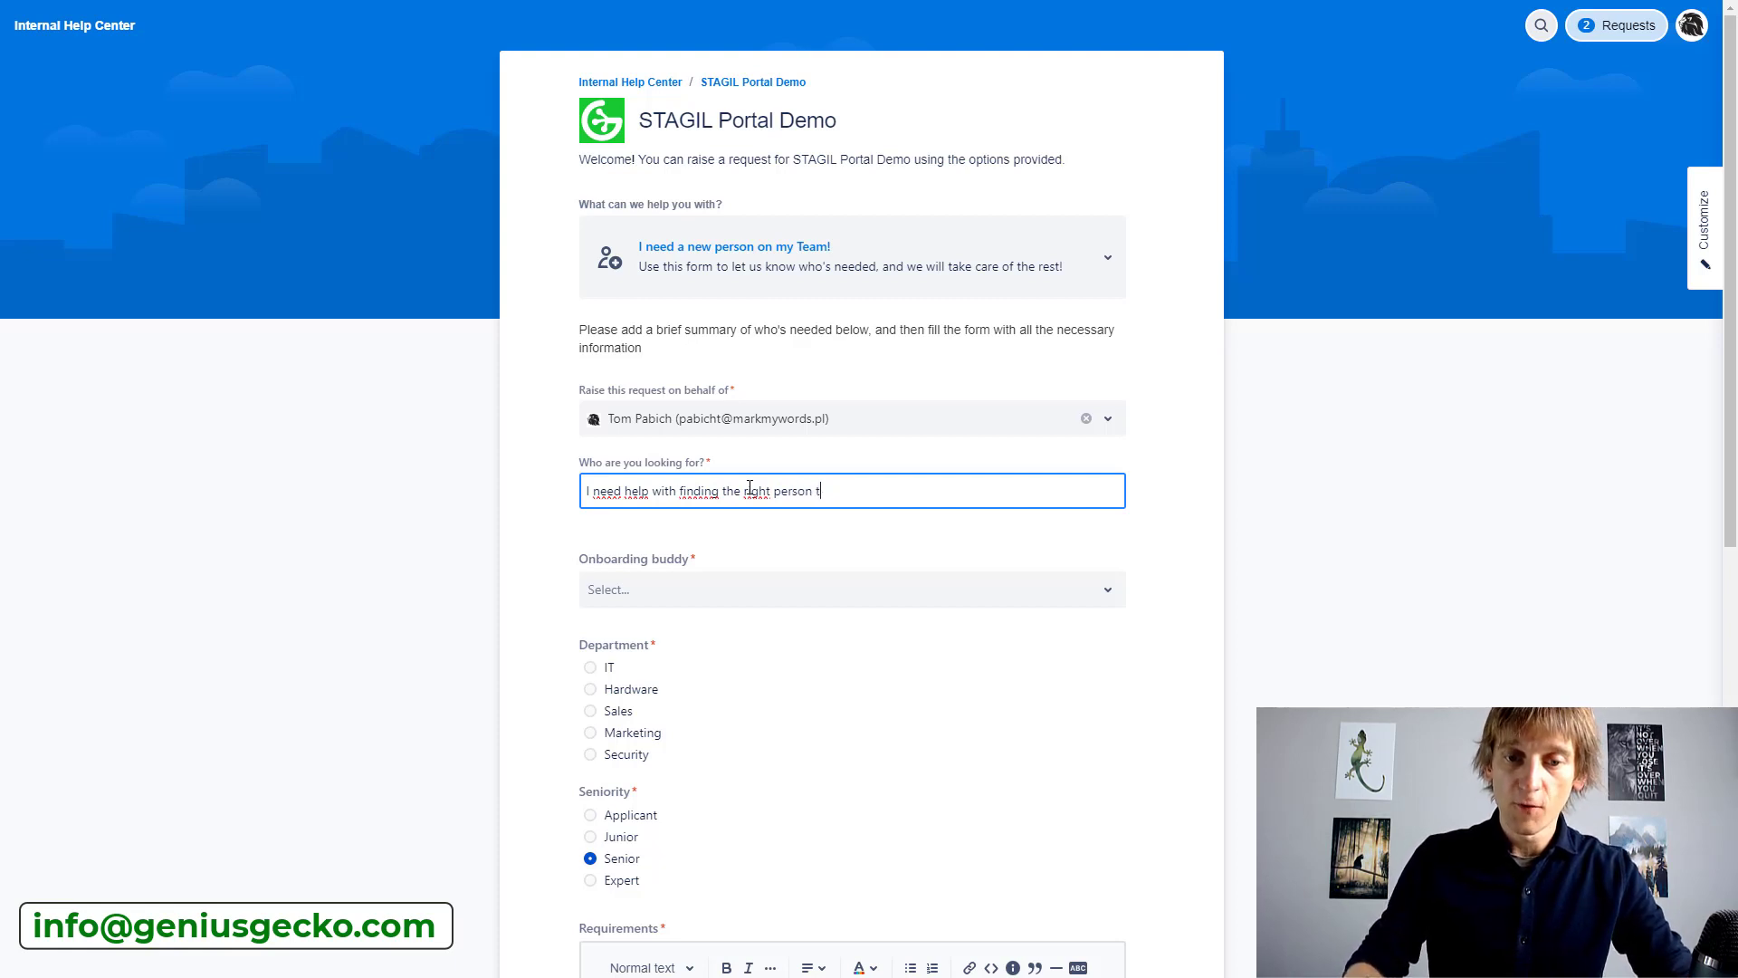
pyautogui.write('for my')
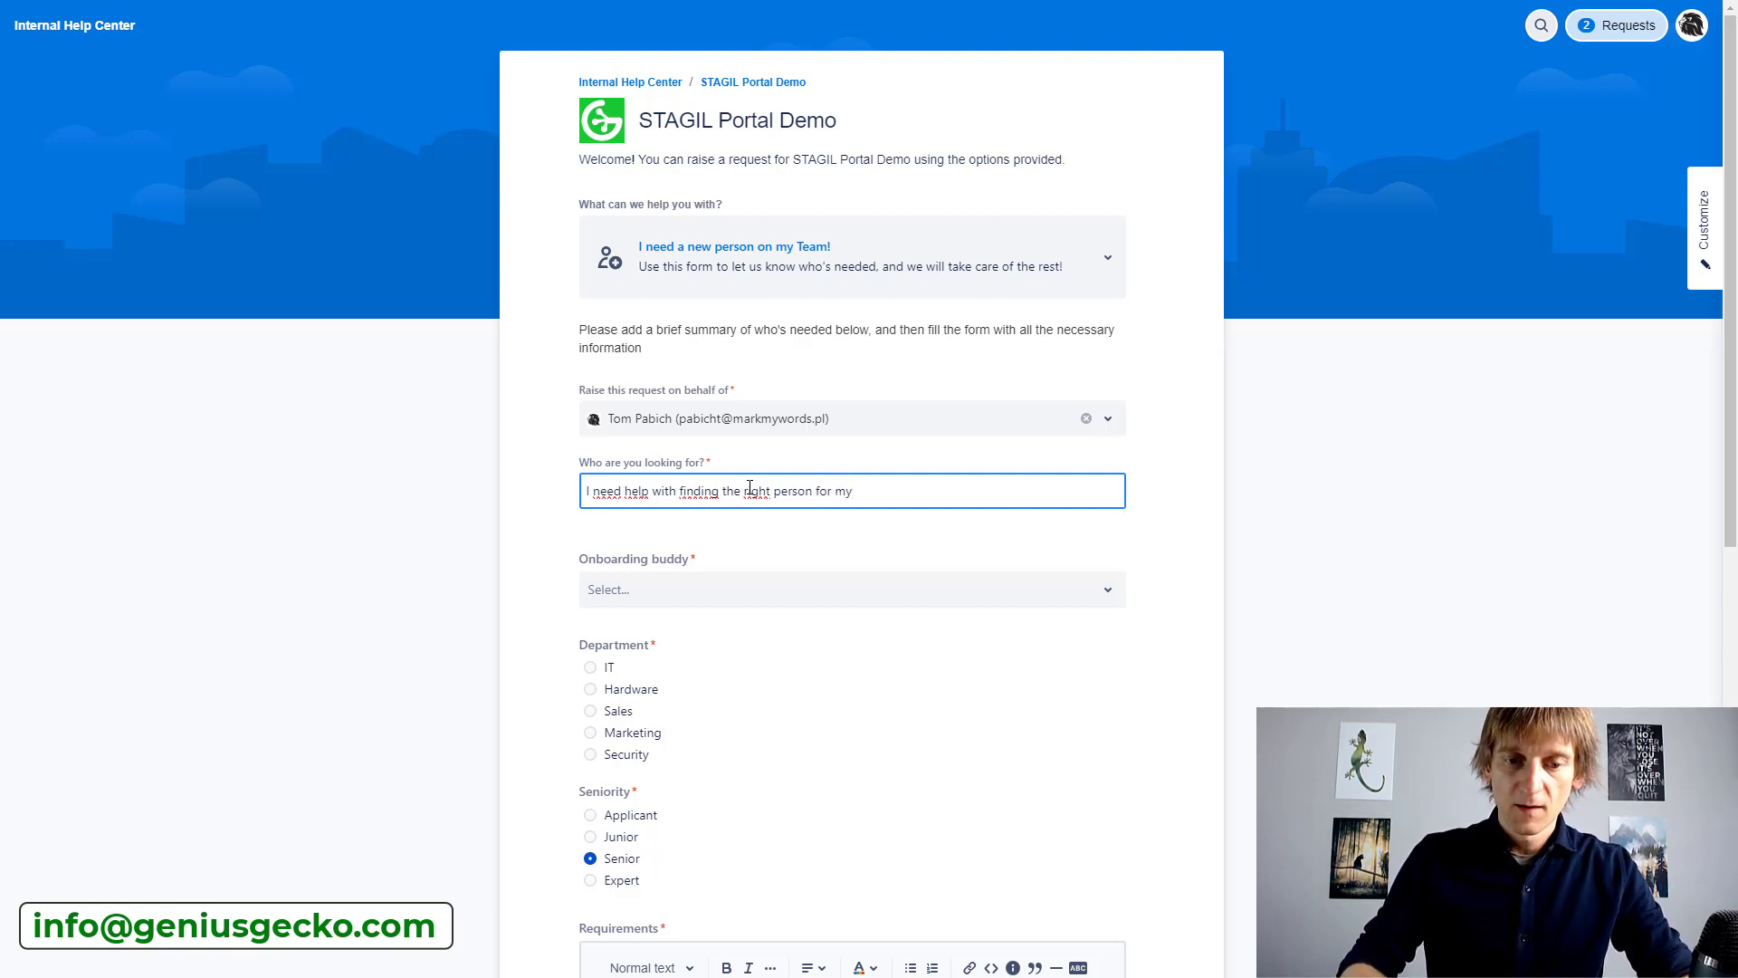
pyautogui.write(' Securitu')
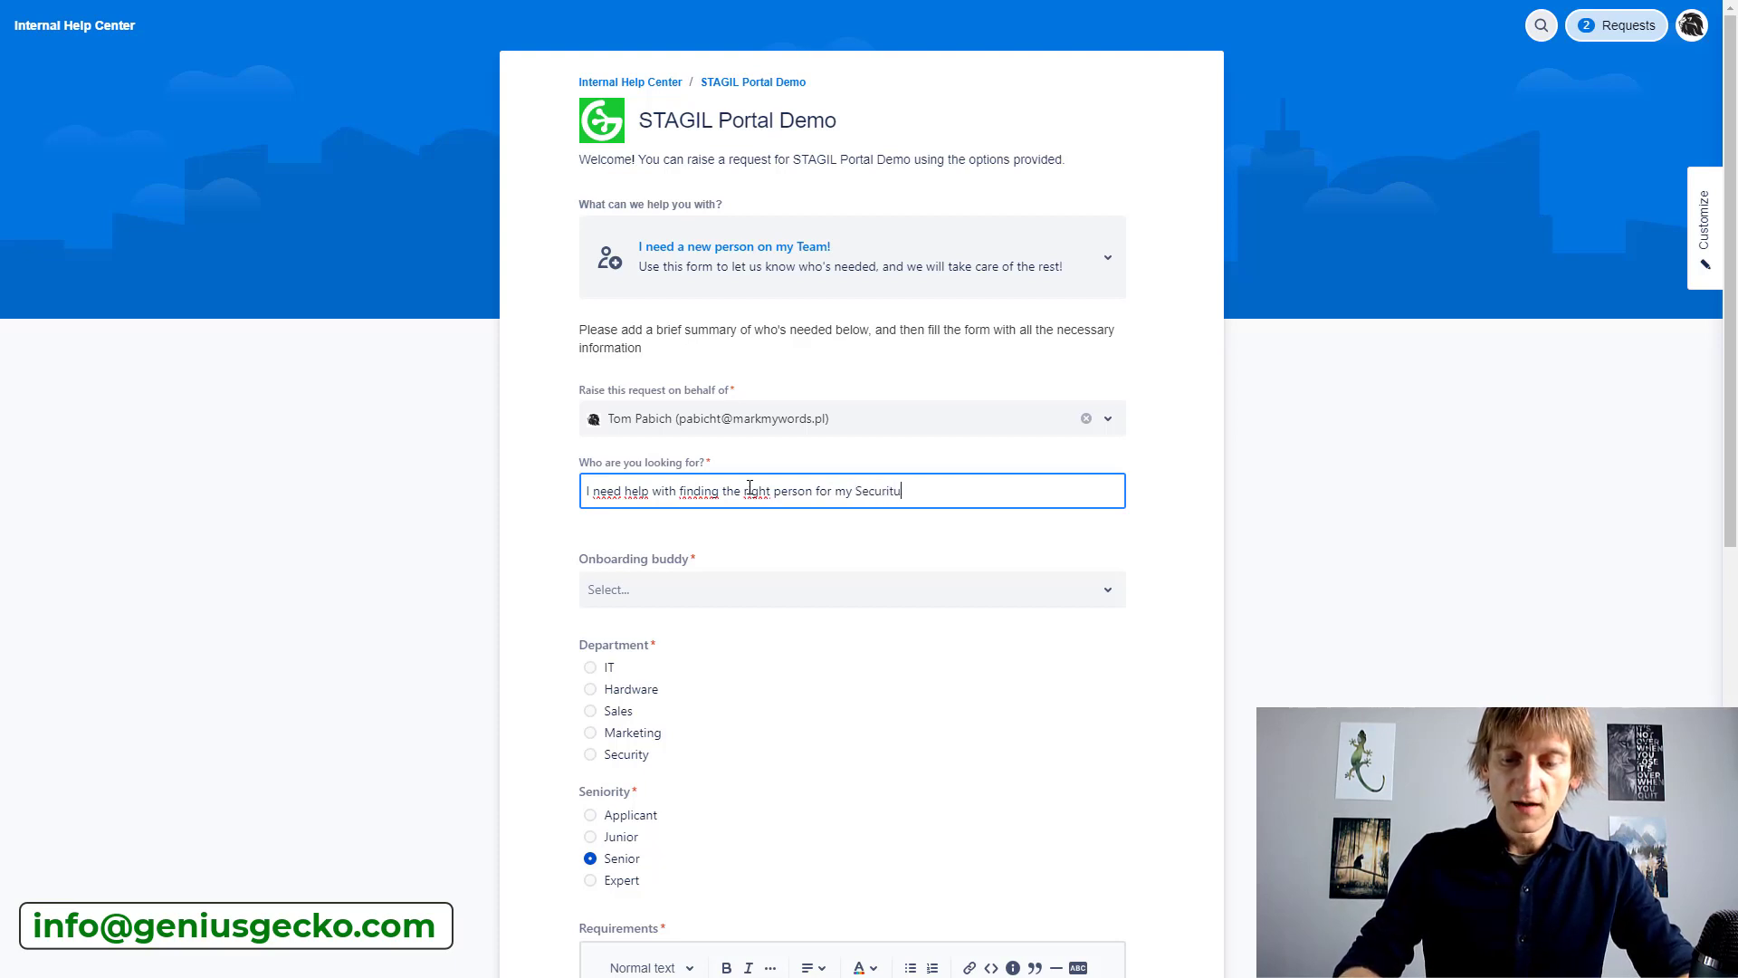
pyautogui.press('BackSpace')
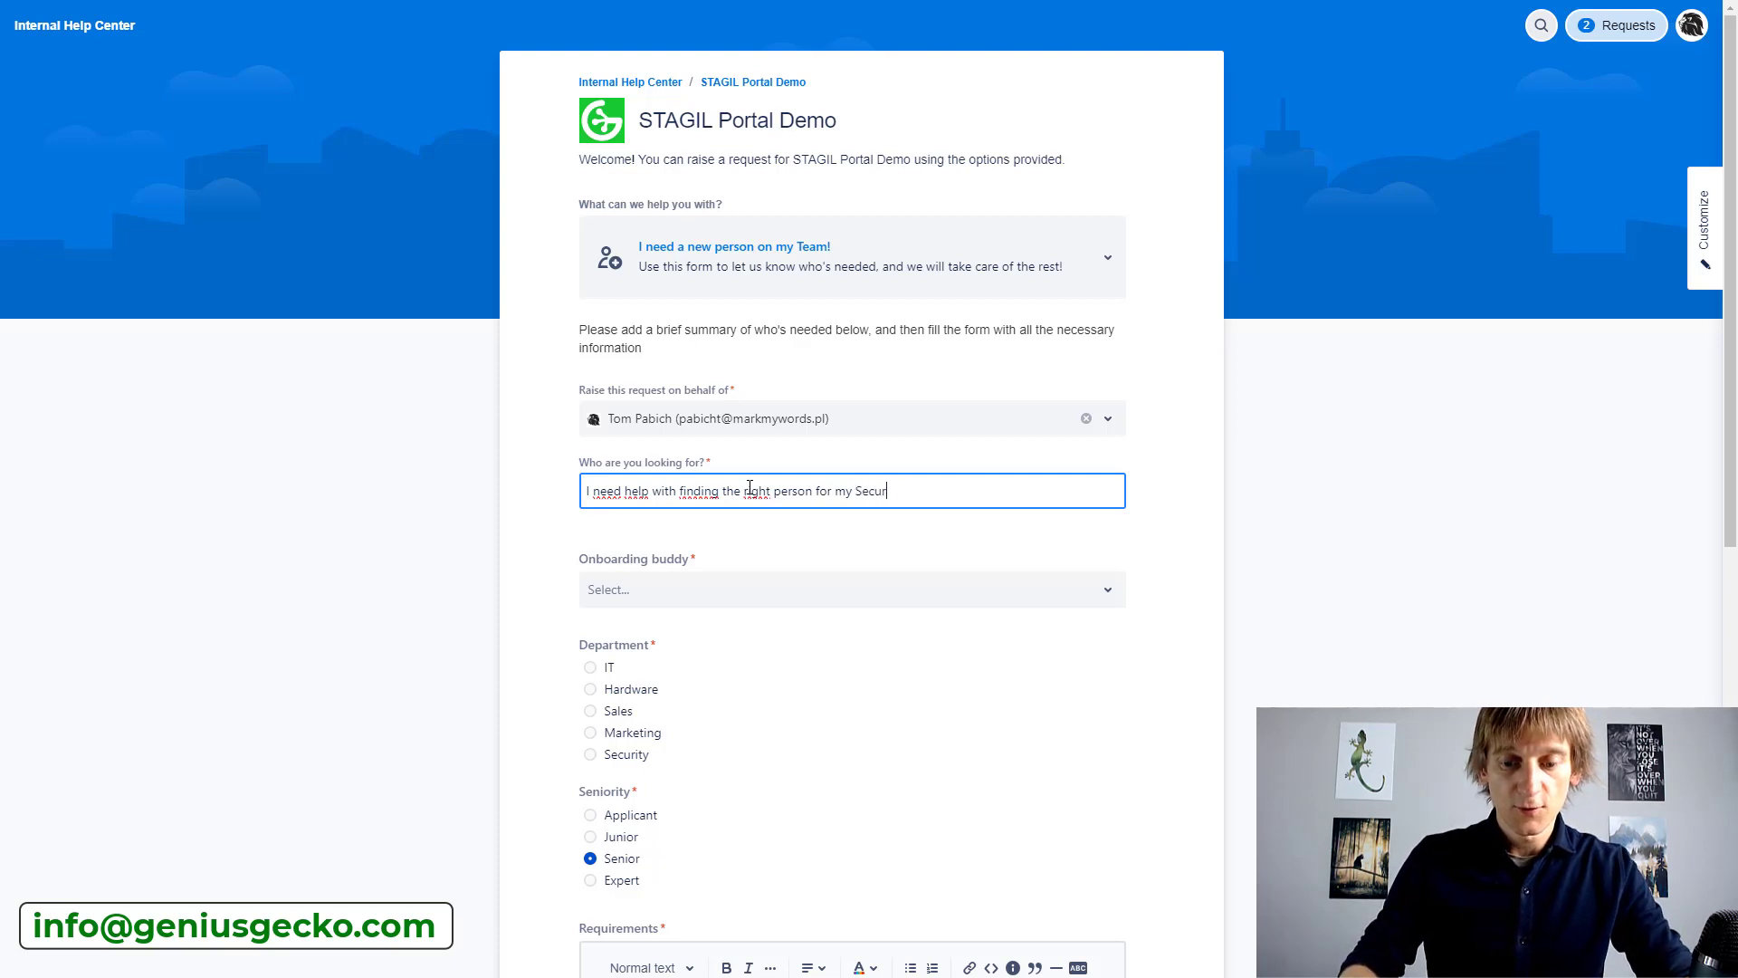
pyautogui.write('ty ')
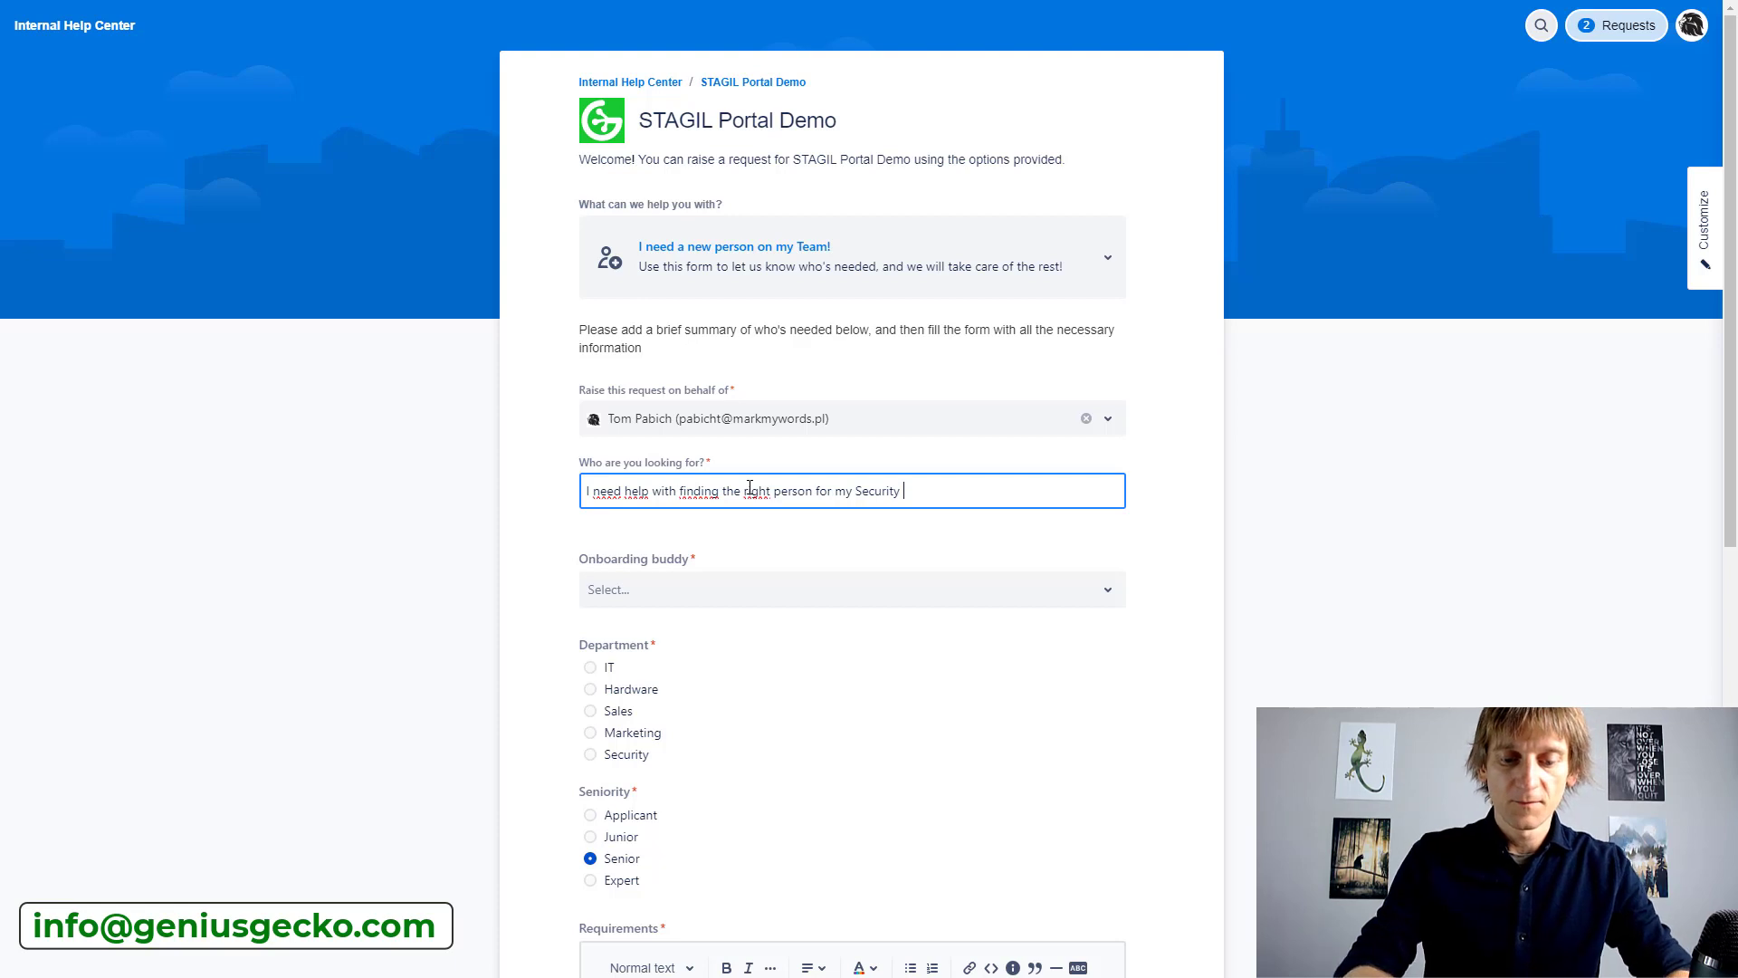
pyautogui.write('Team')
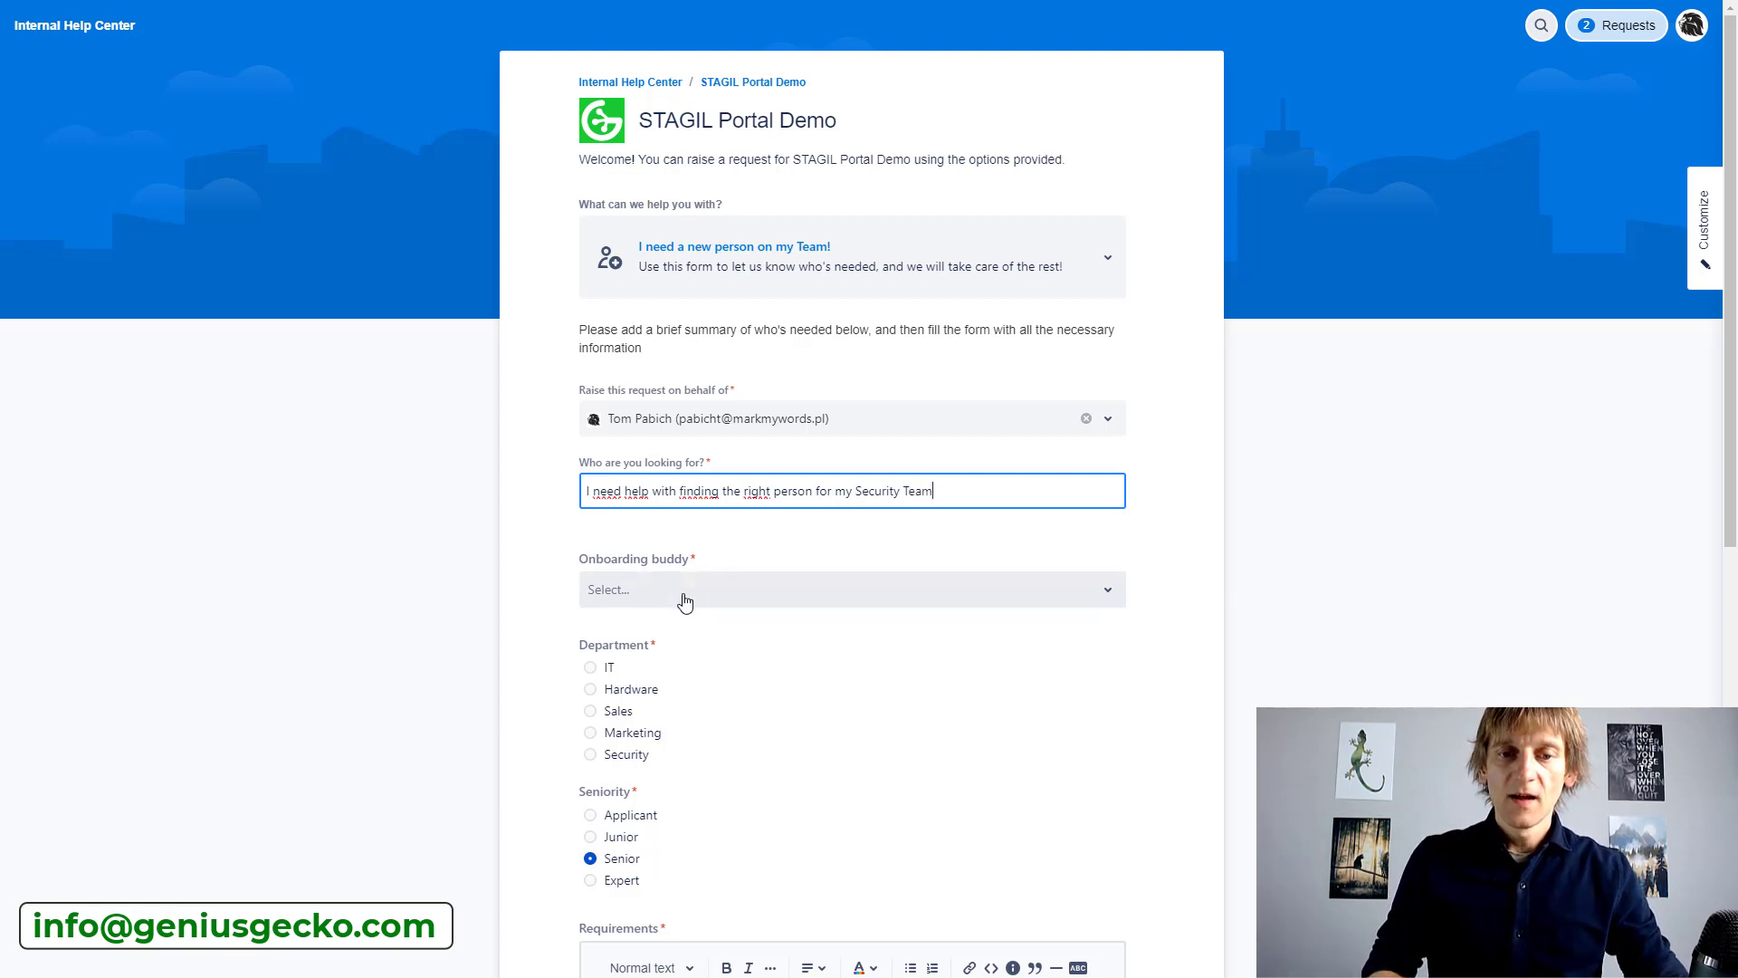
# Search for the colleague's name, choose them as the onboarding buddy, and set the department to Security
pyautogui.click(685, 603)
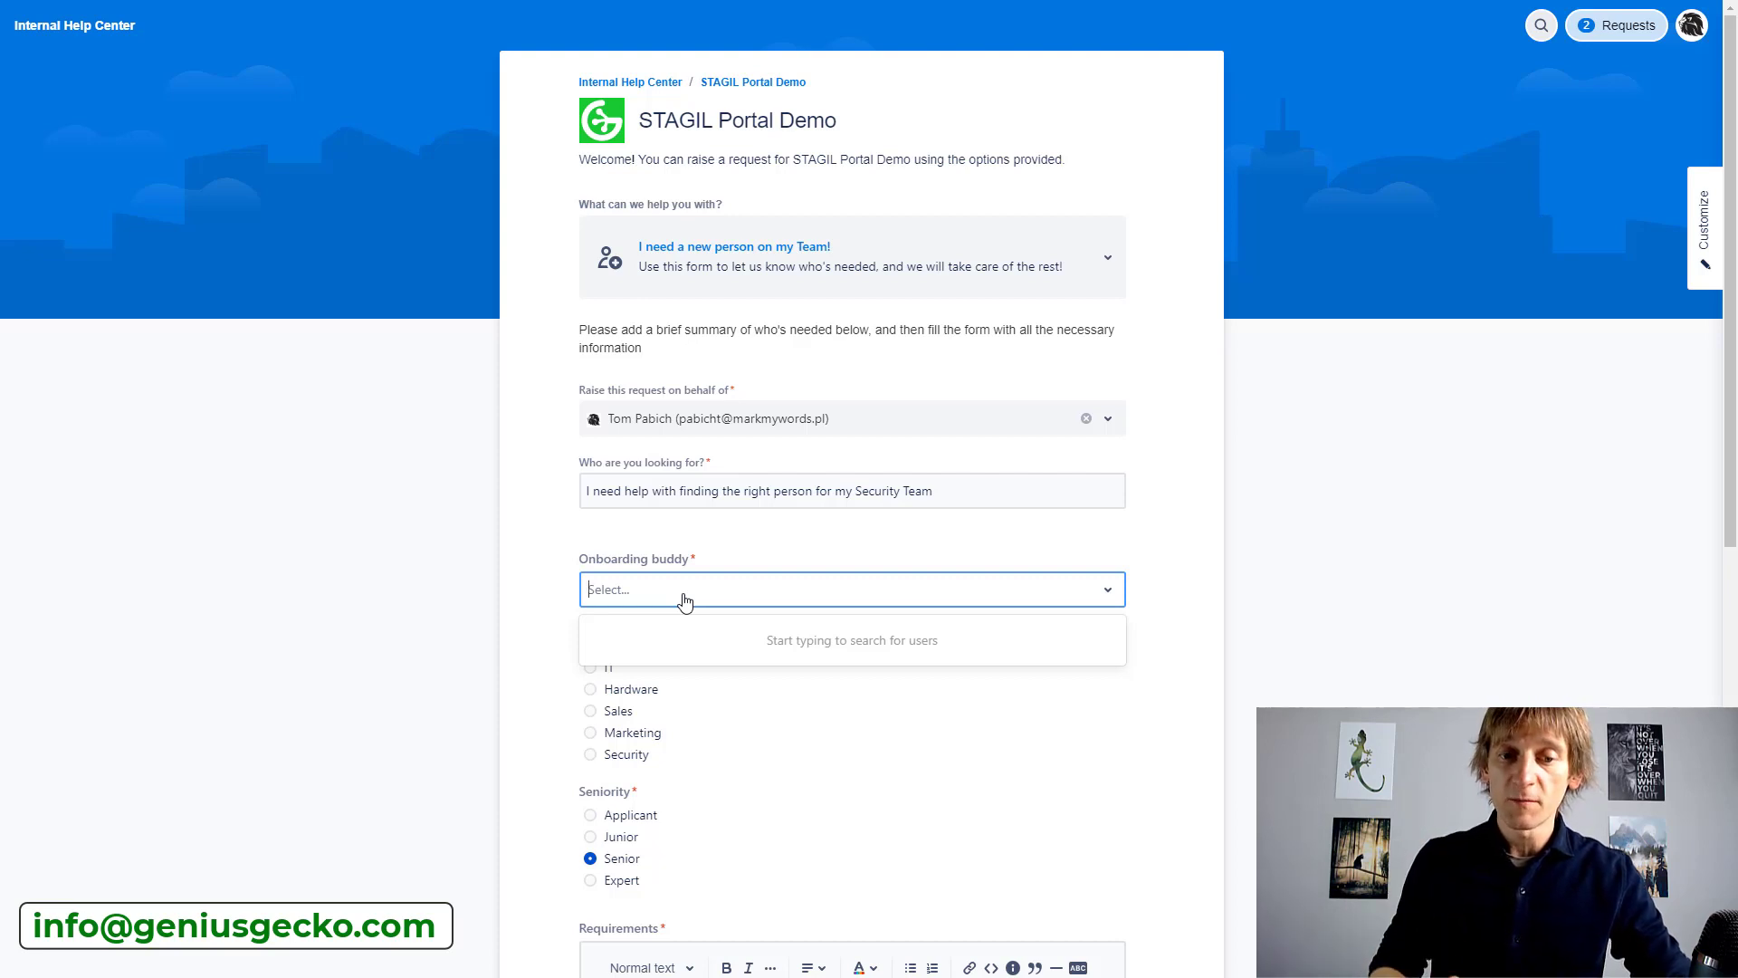
pyautogui.write('jar')
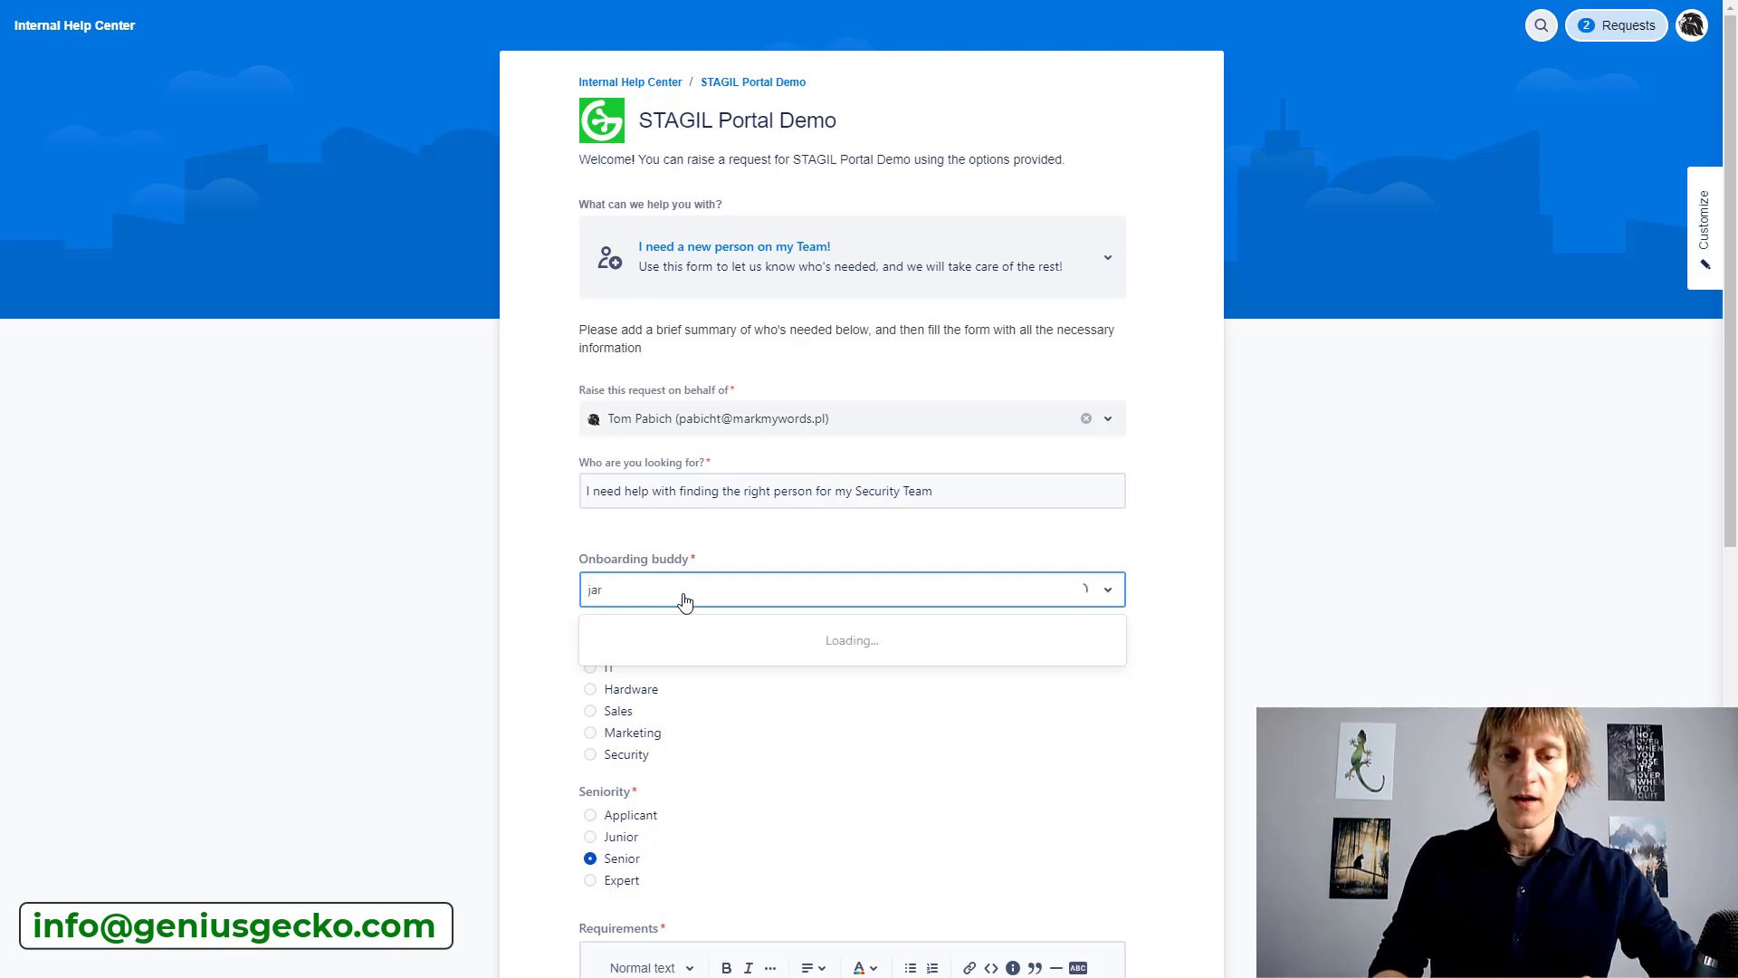
pyautogui.click(702, 641)
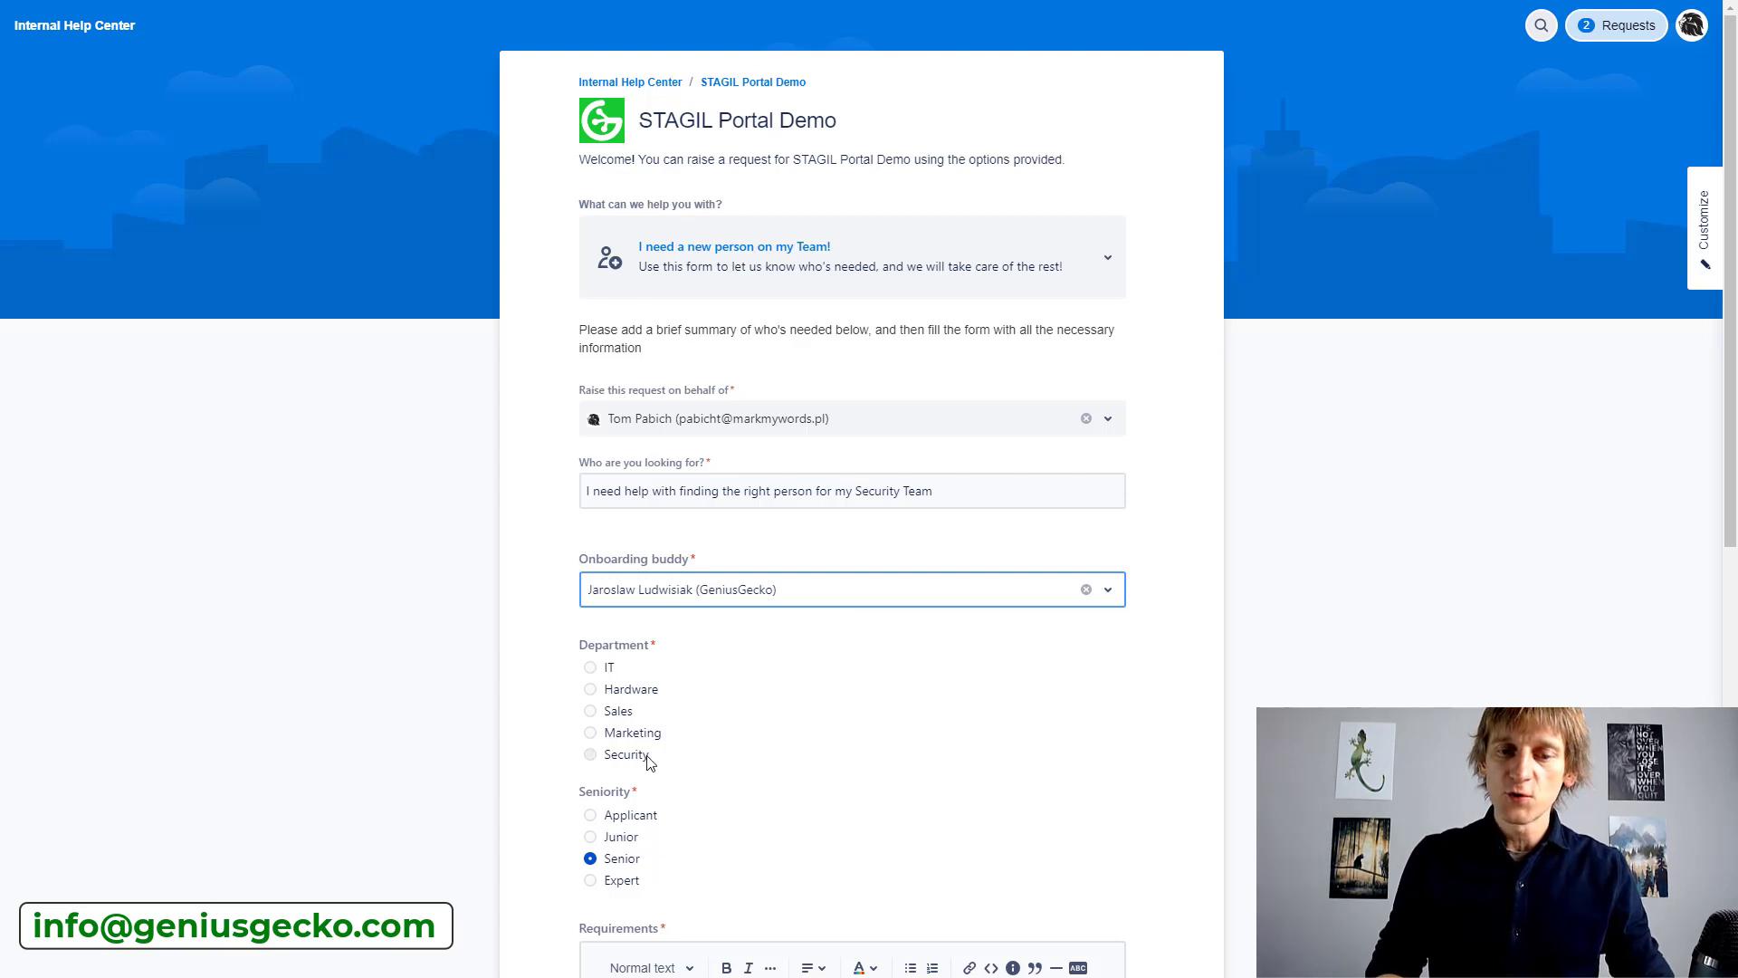
pyautogui.click(591, 757)
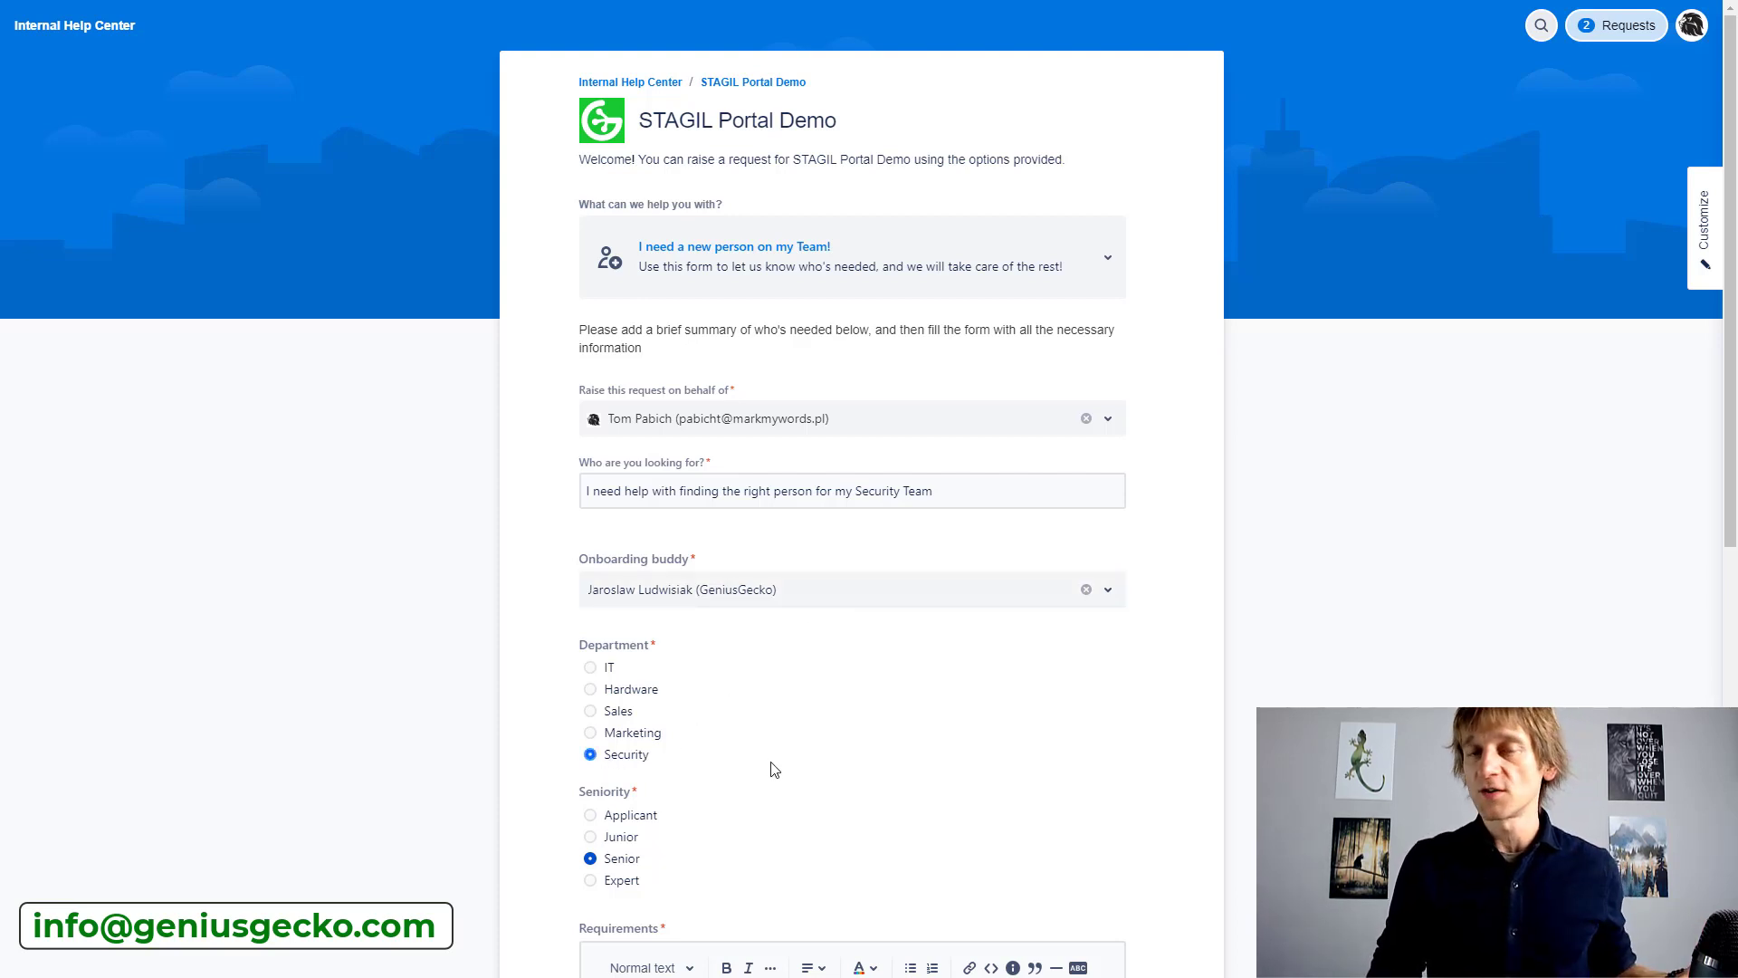
# Try the Marketing and Sales departments to check for dependent fields, and return the department to Security
pyautogui.scroll(-1, 775, 770)
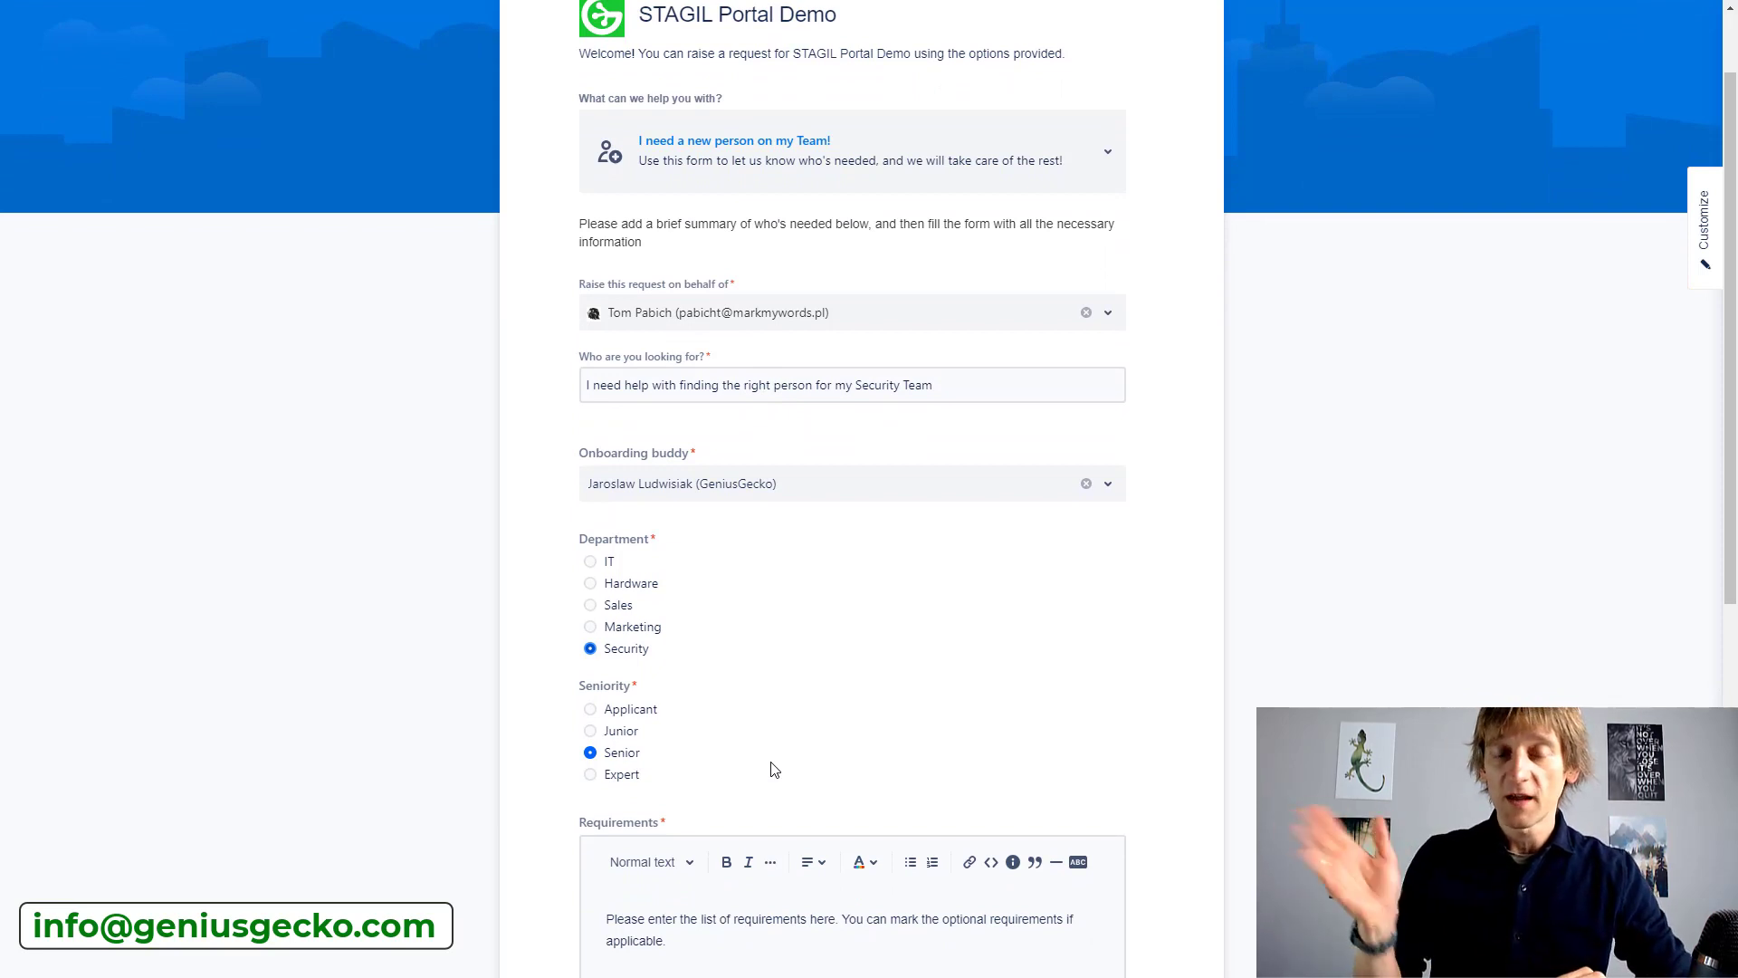
pyautogui.click(590, 628)
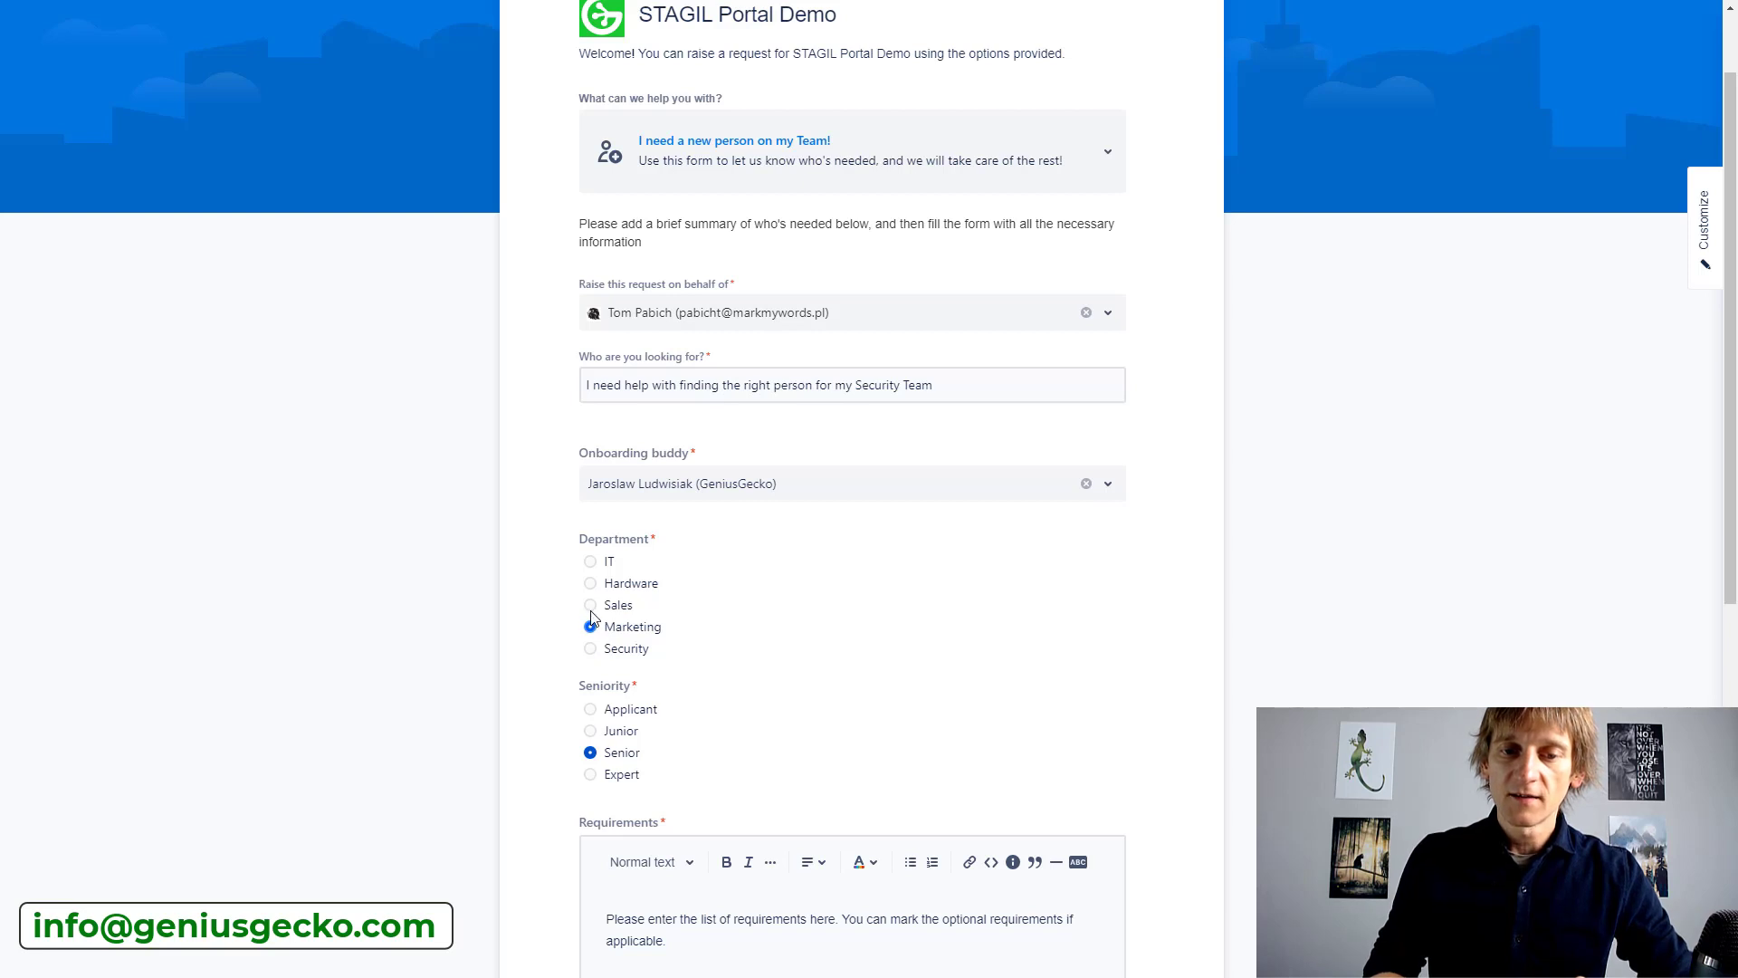
pyautogui.click(590, 607)
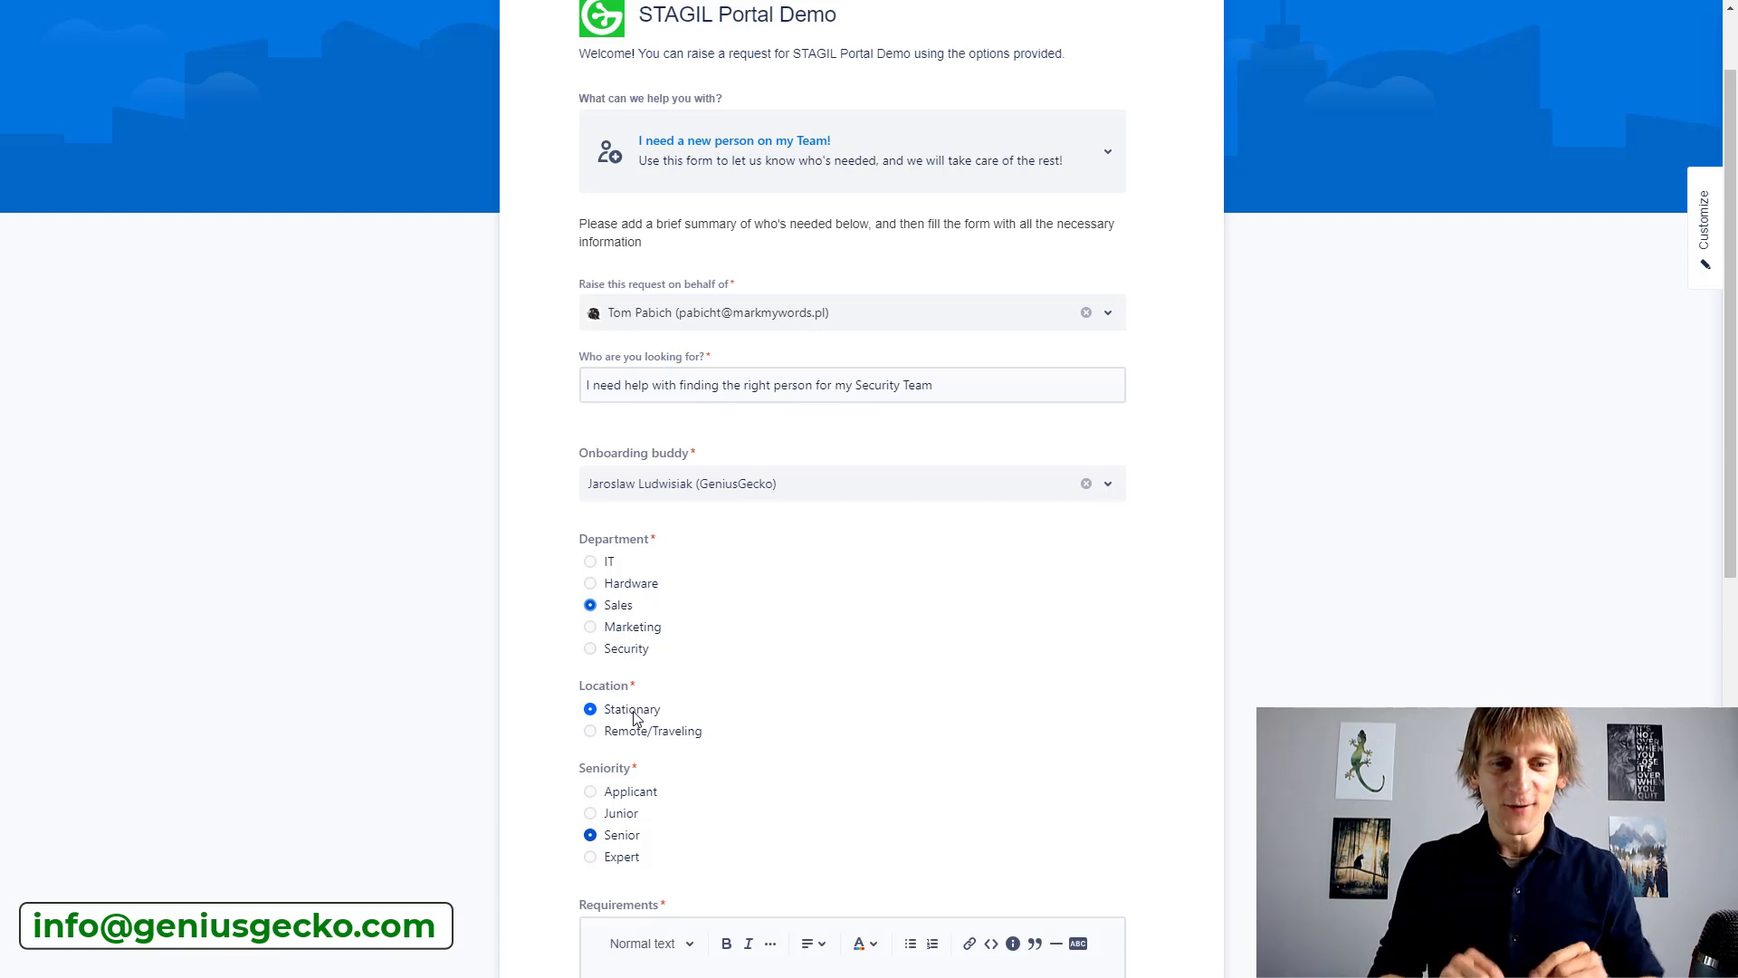
pyautogui.click(592, 649)
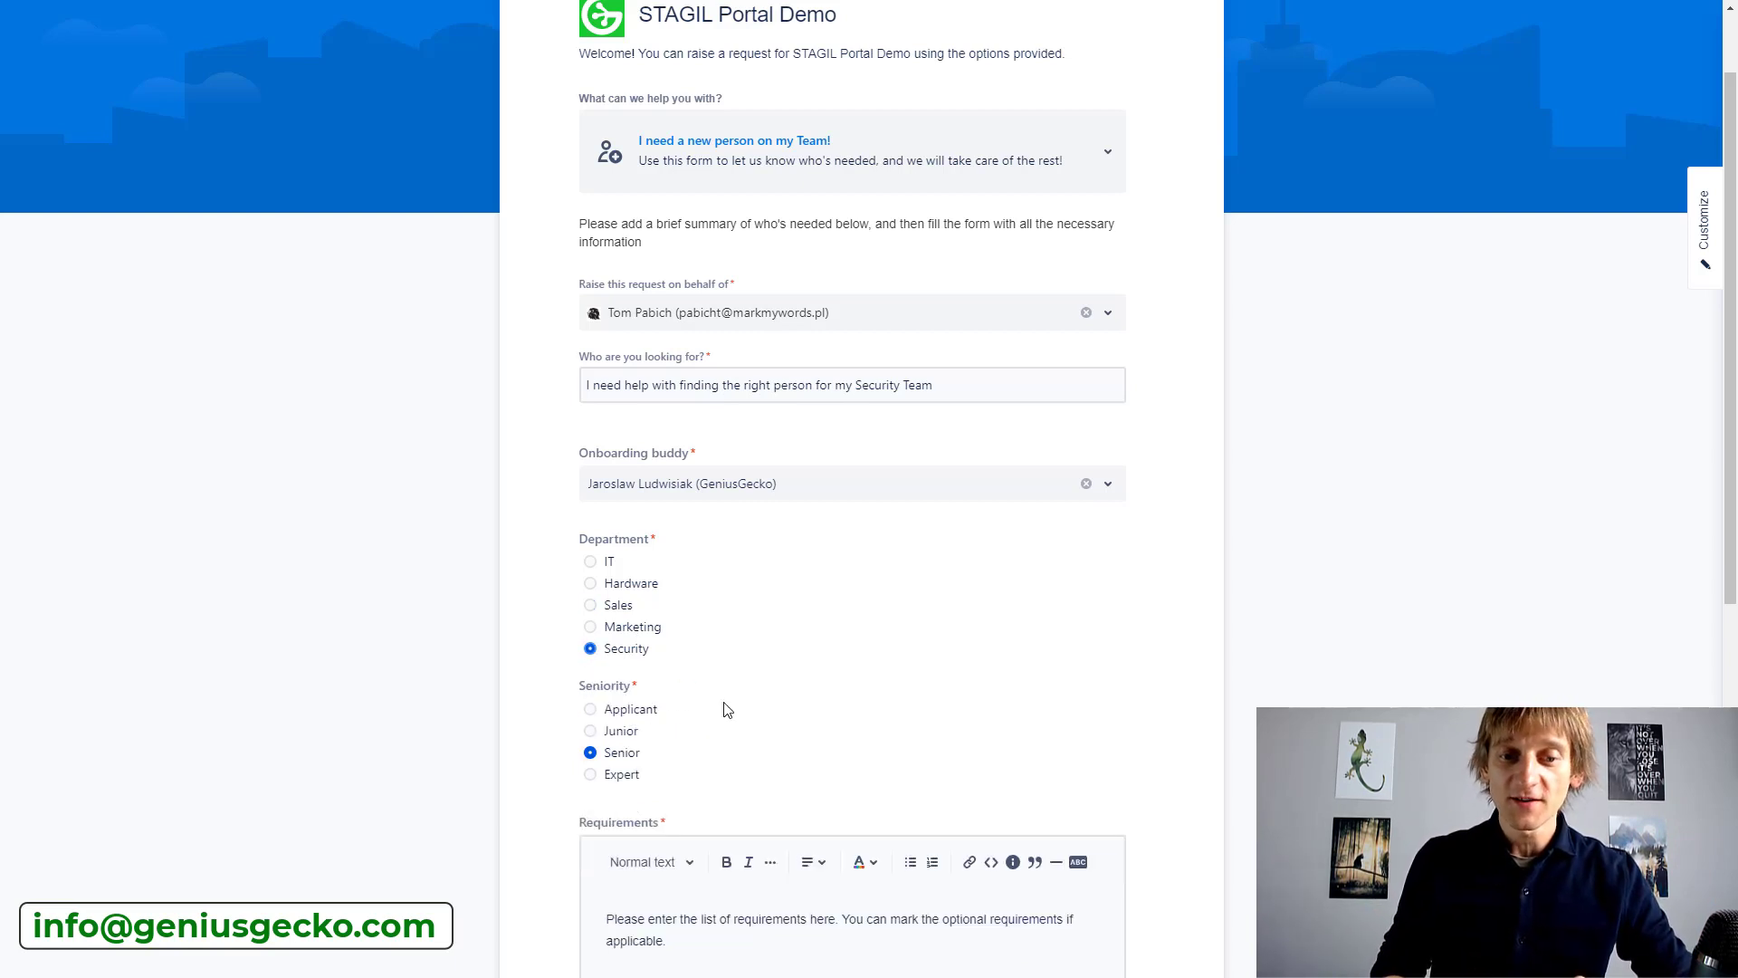
# Look at the Requirements text and enter "Relevant" under Responsibilities
pyautogui.scroll(-2, 729, 710)
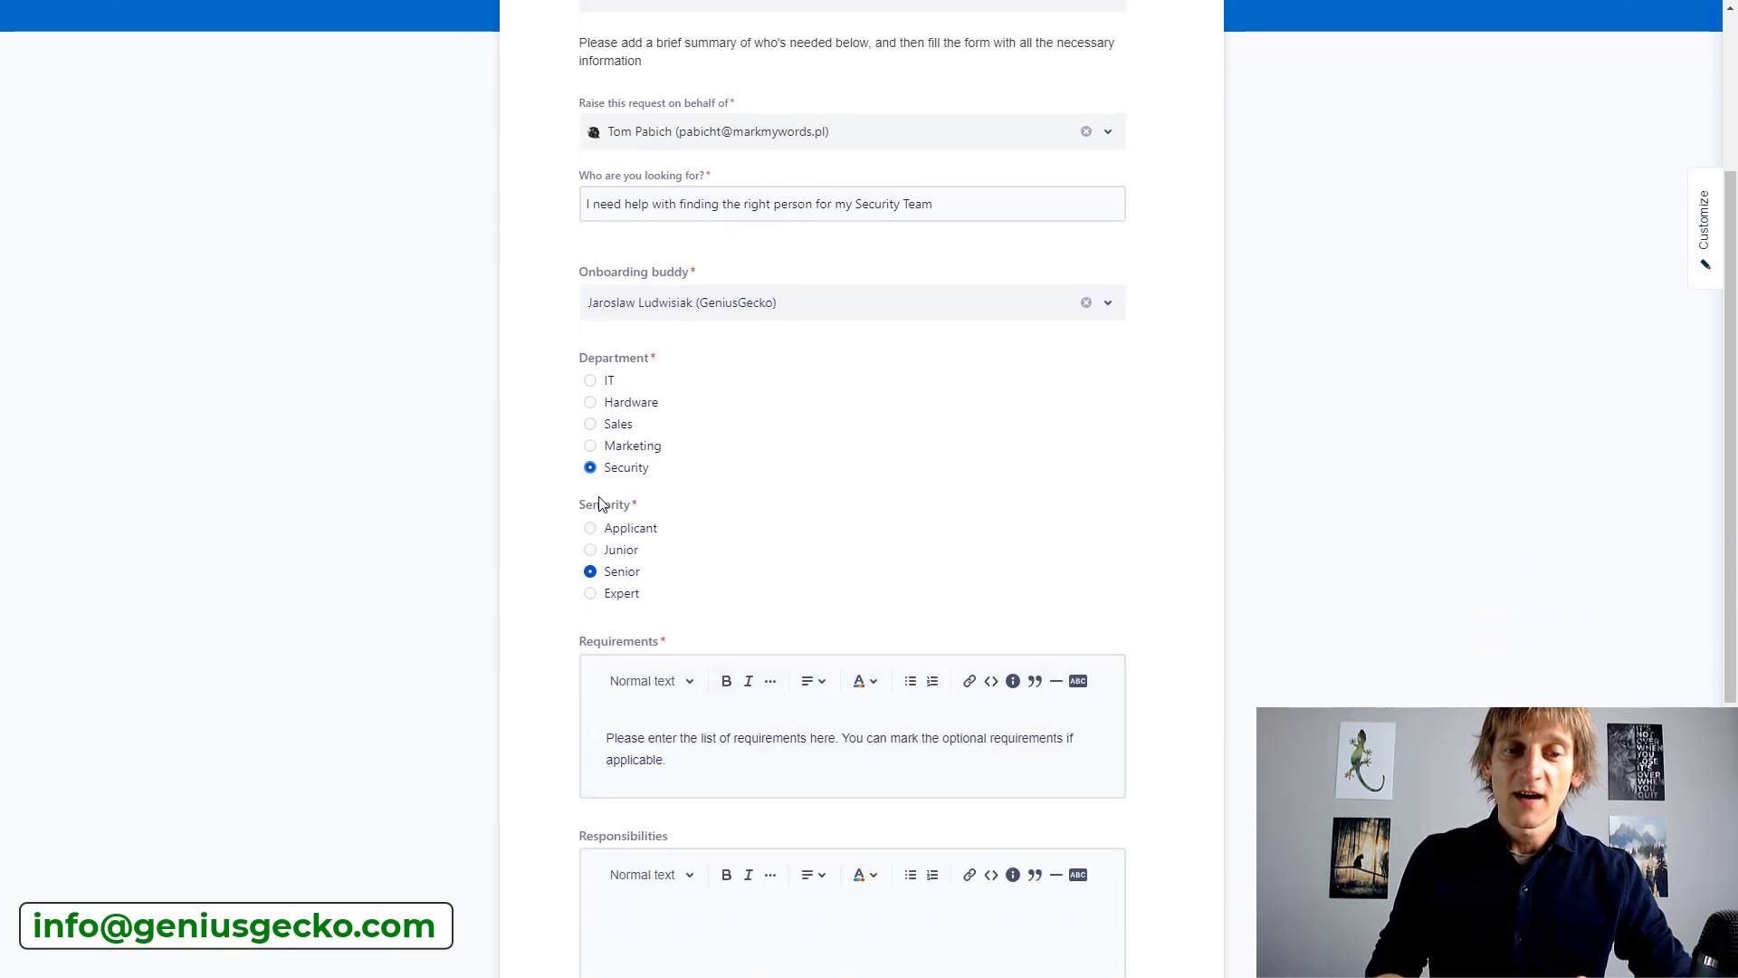
pyautogui.click(679, 758)
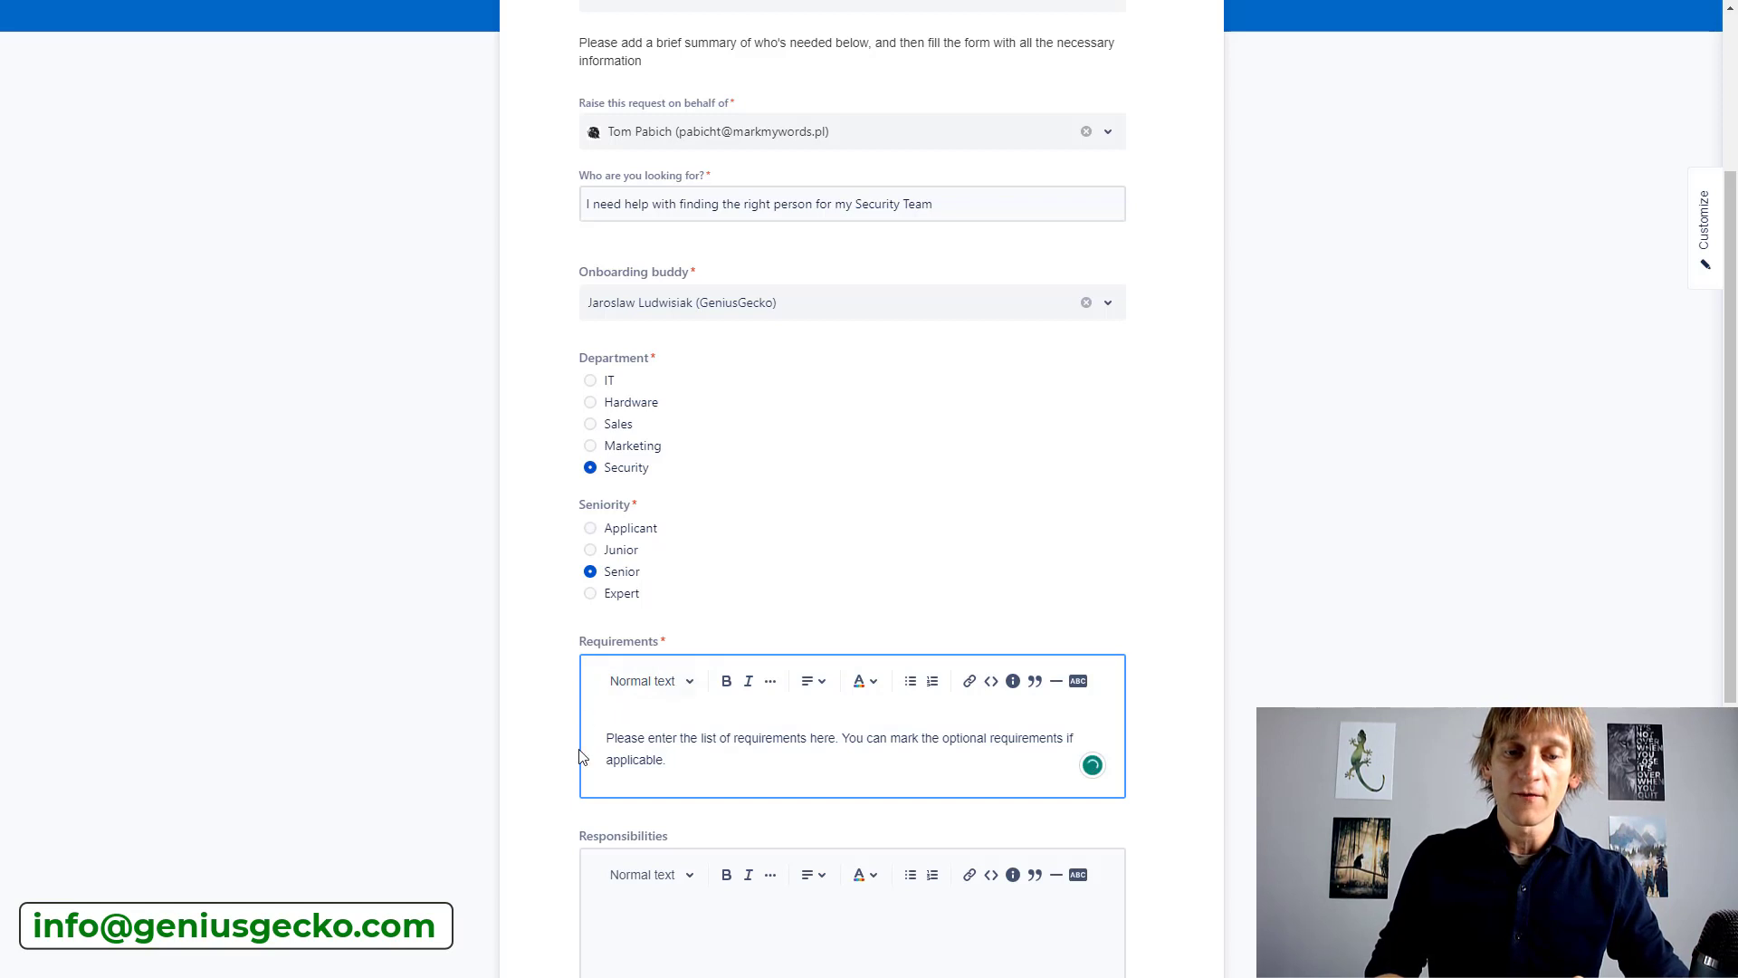
pyautogui.scroll(-2, 584, 757)
pyautogui.scroll(-2, 582, 756)
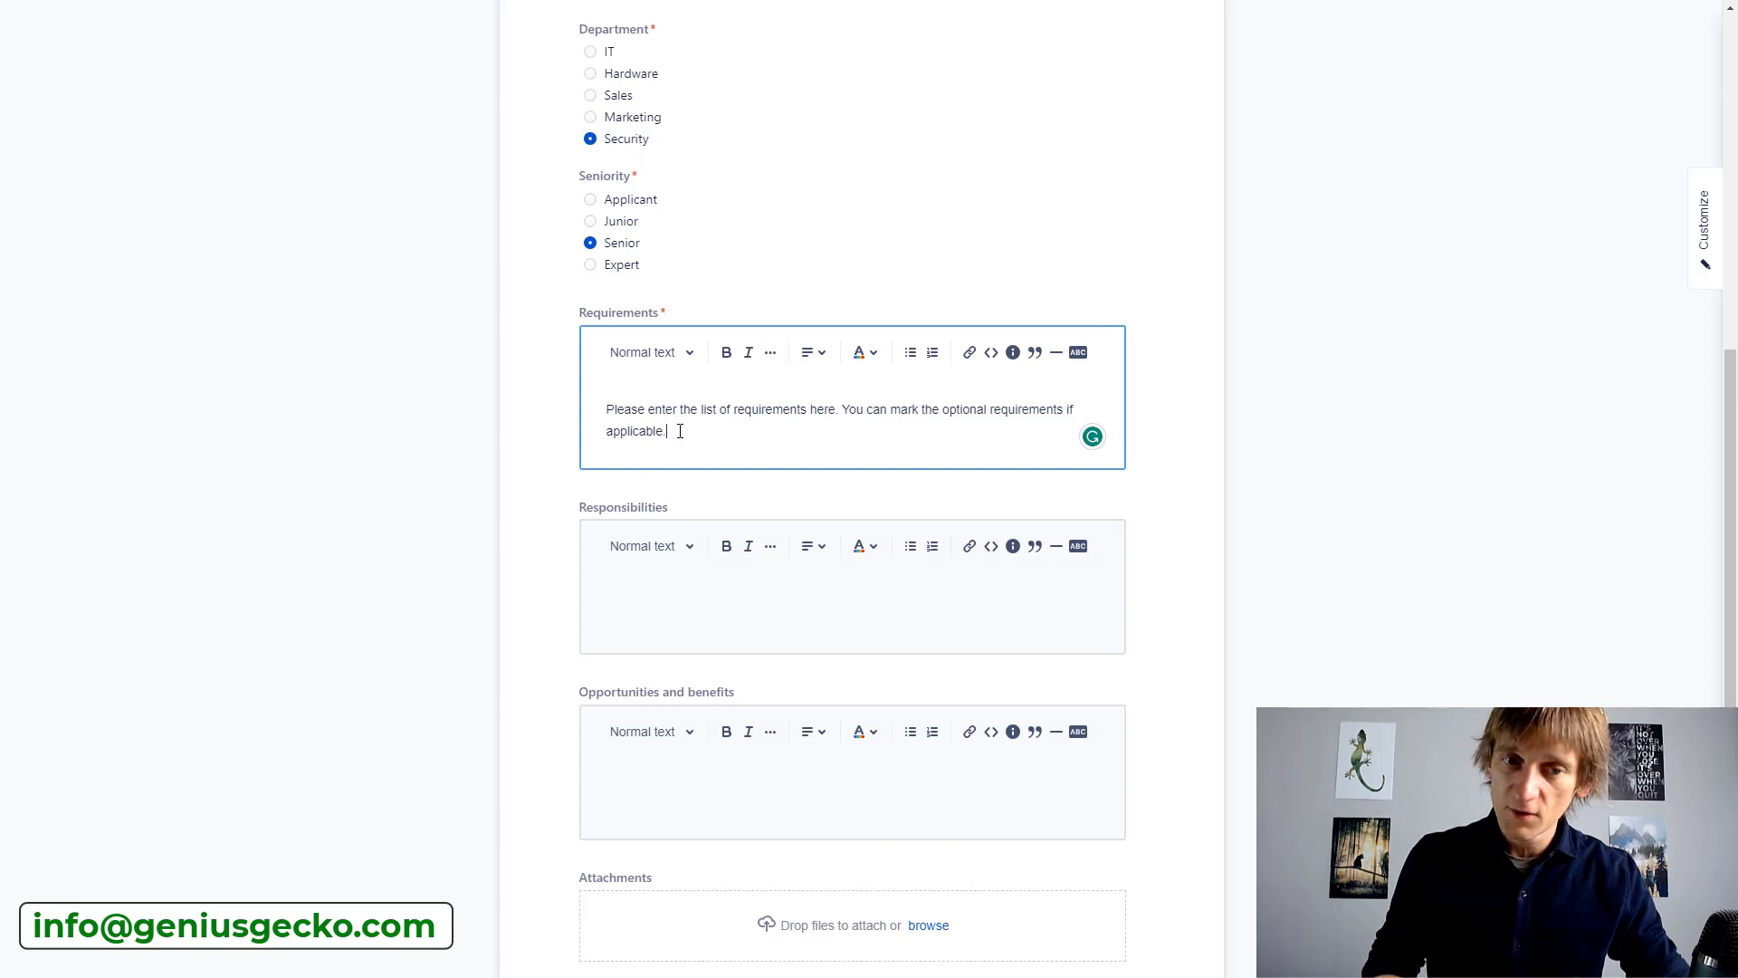
pyautogui.tripleClick(680, 431)
pyautogui.click(654, 588)
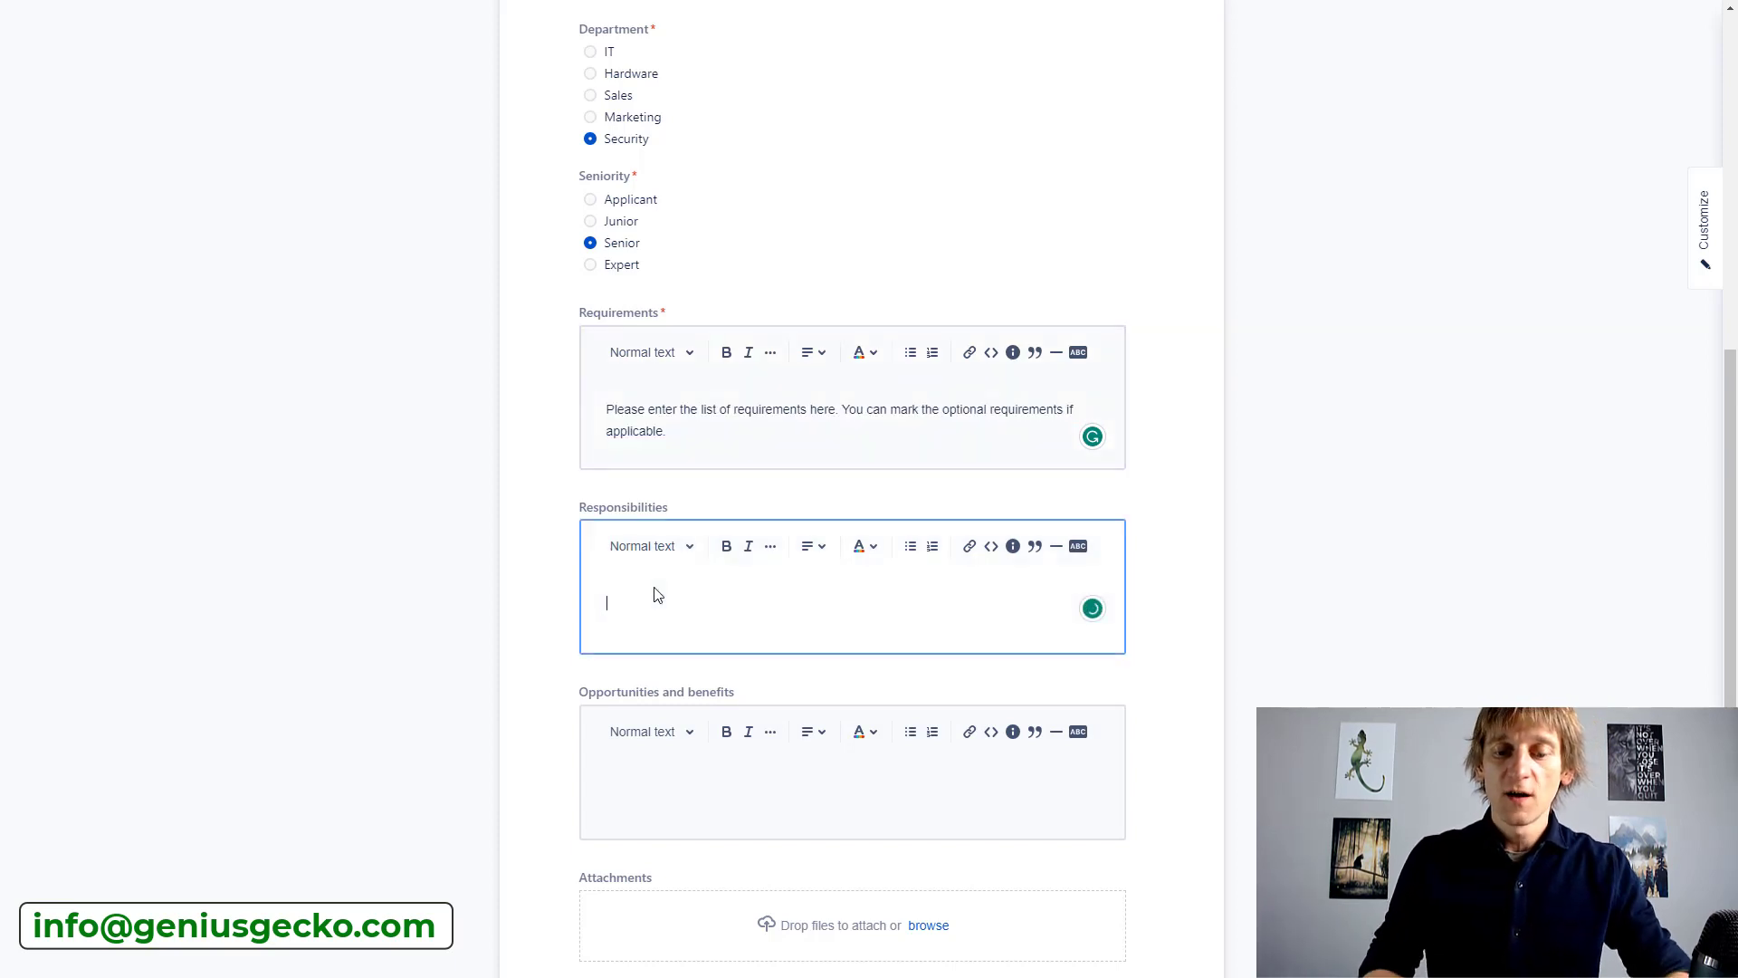
pyautogui.write('Relevan')
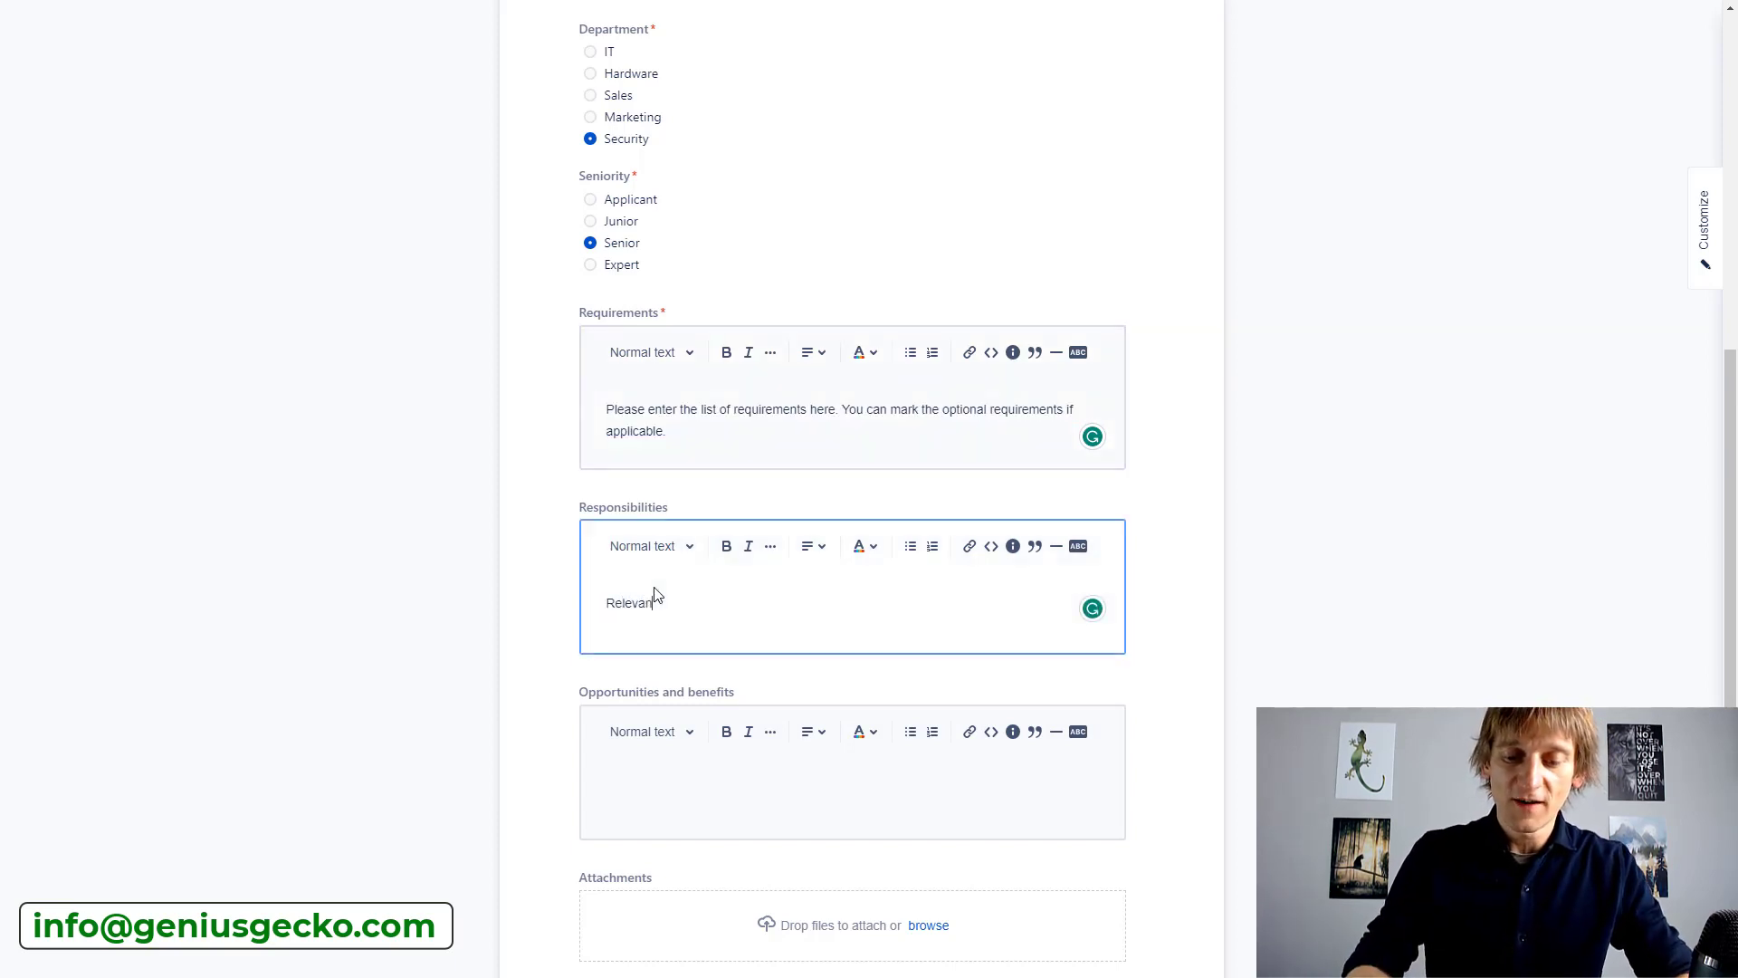
pyautogui.write('t')
# Enter "Information" under Opportunities and benefits and submit the hiring request
pyautogui.click(653, 781)
pyautogui.write('I')
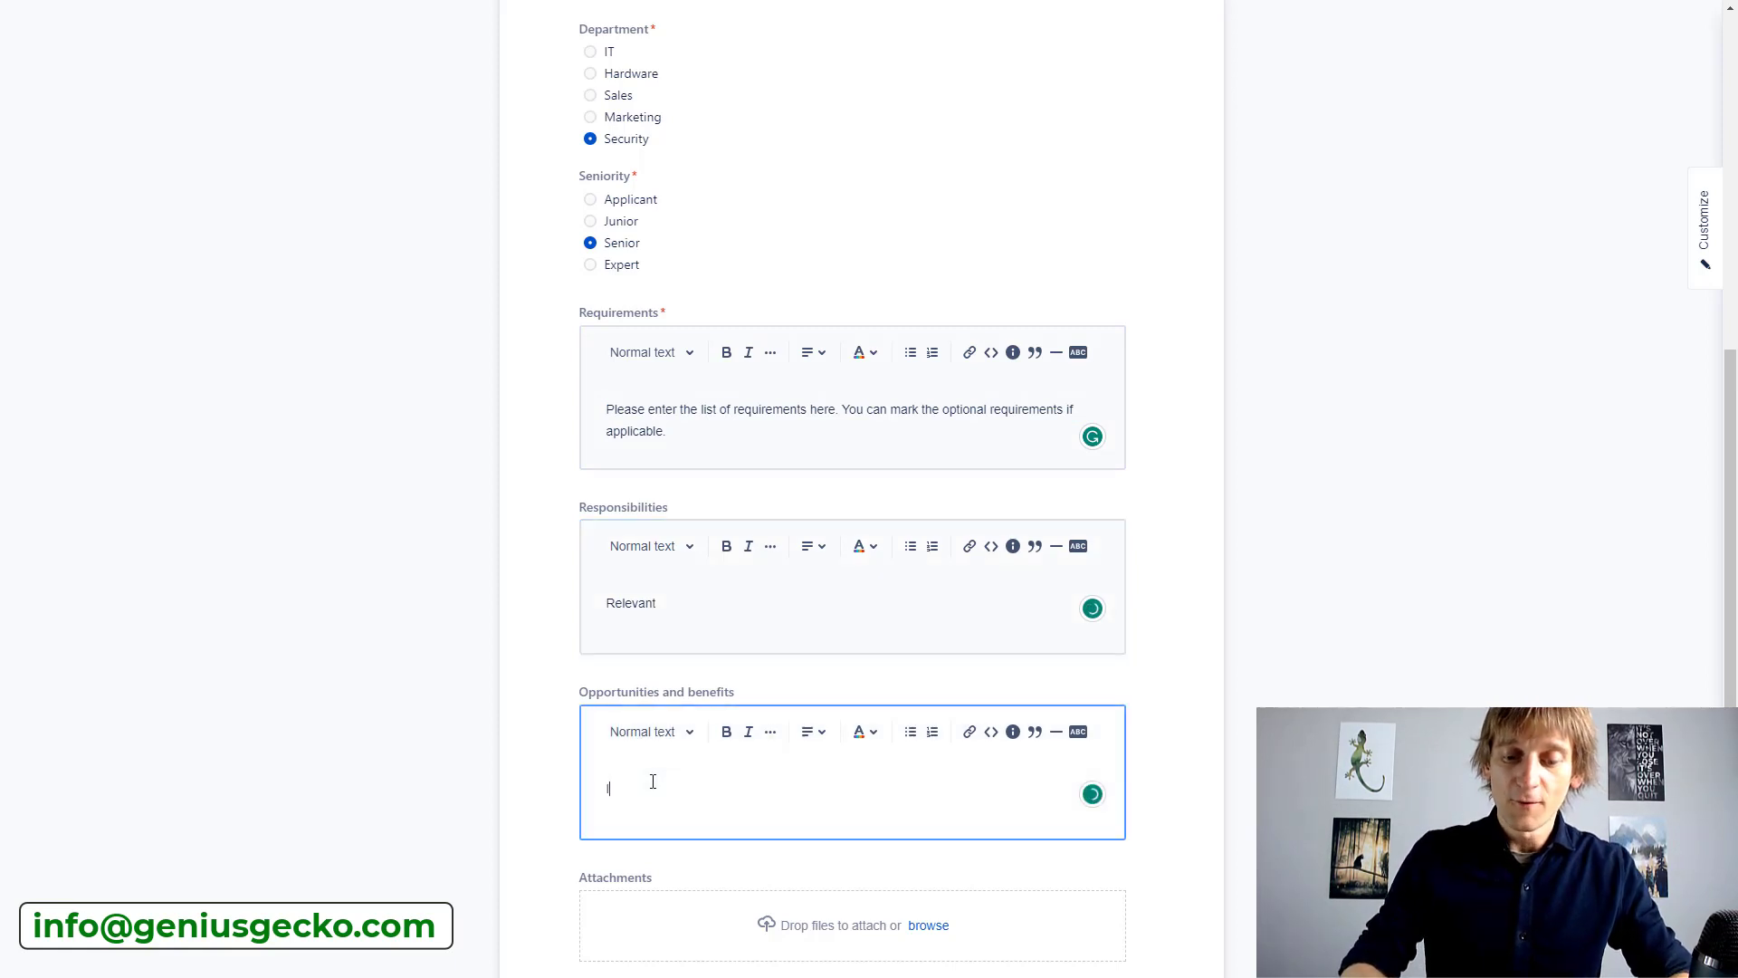
pyautogui.write('nformation')
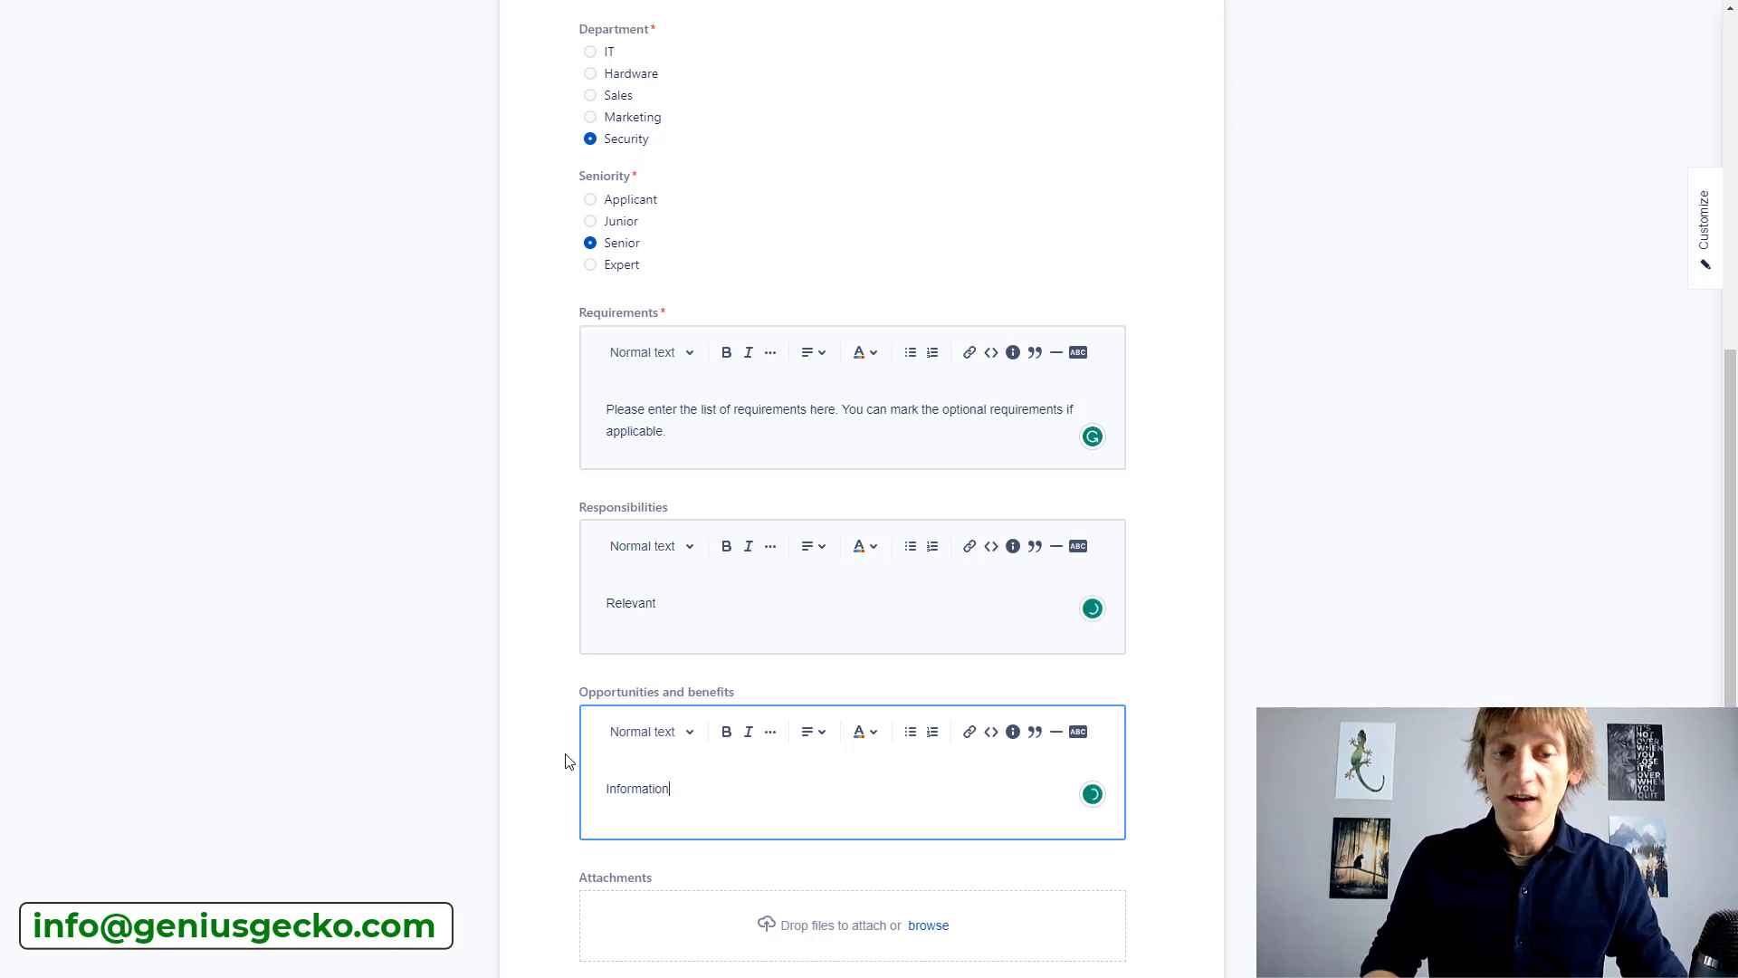
pyautogui.scroll(-2, 568, 761)
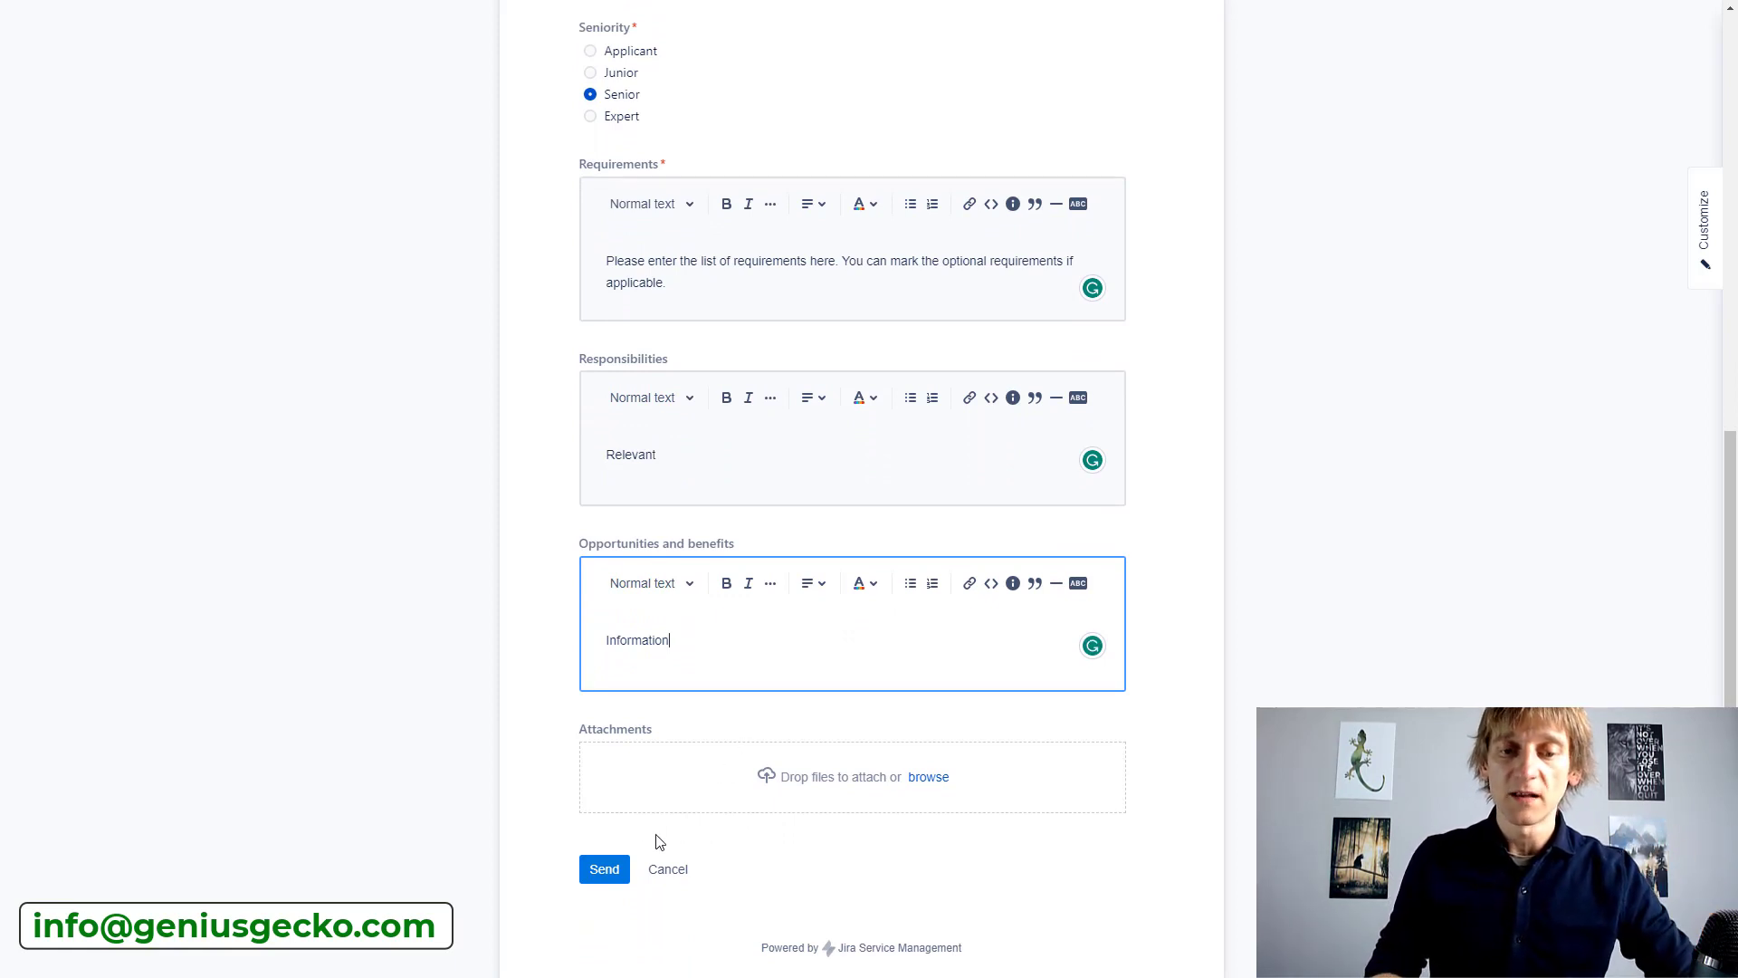
pyautogui.click(607, 872)
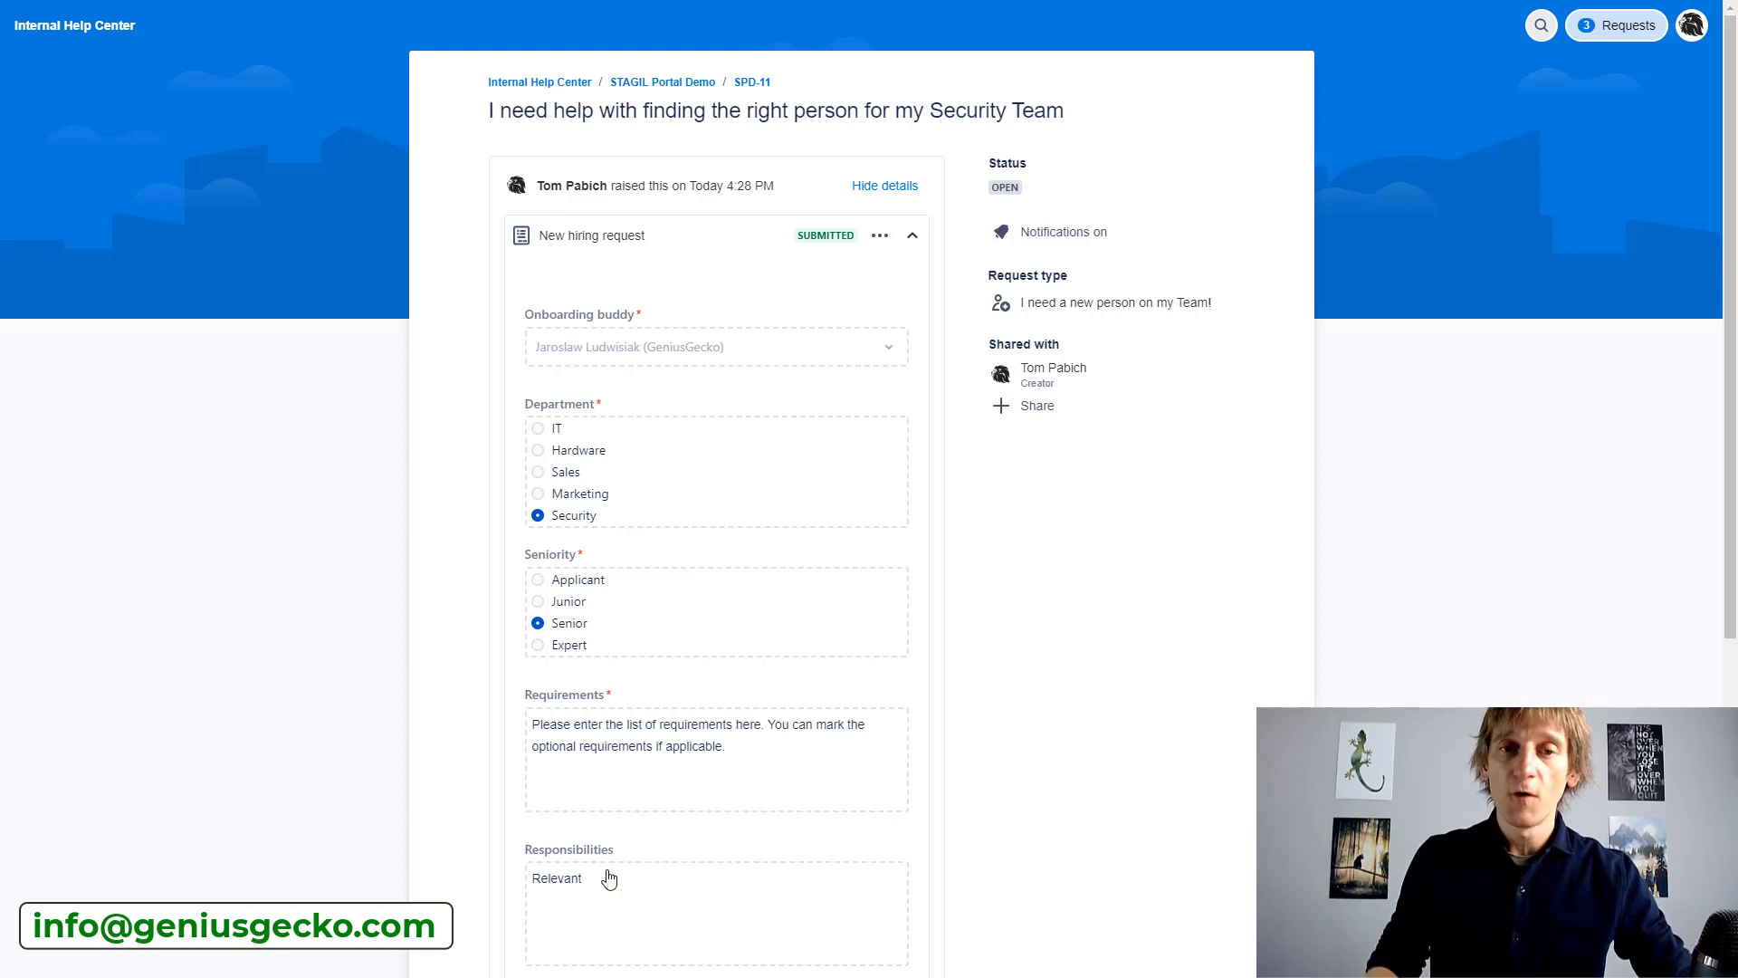
# Switch to the Jira queue of all open requests, open "A new IT Project Manager" and review its submitted hiring form
pyautogui.hotkey('ctrl', 'shift', 'Tab')
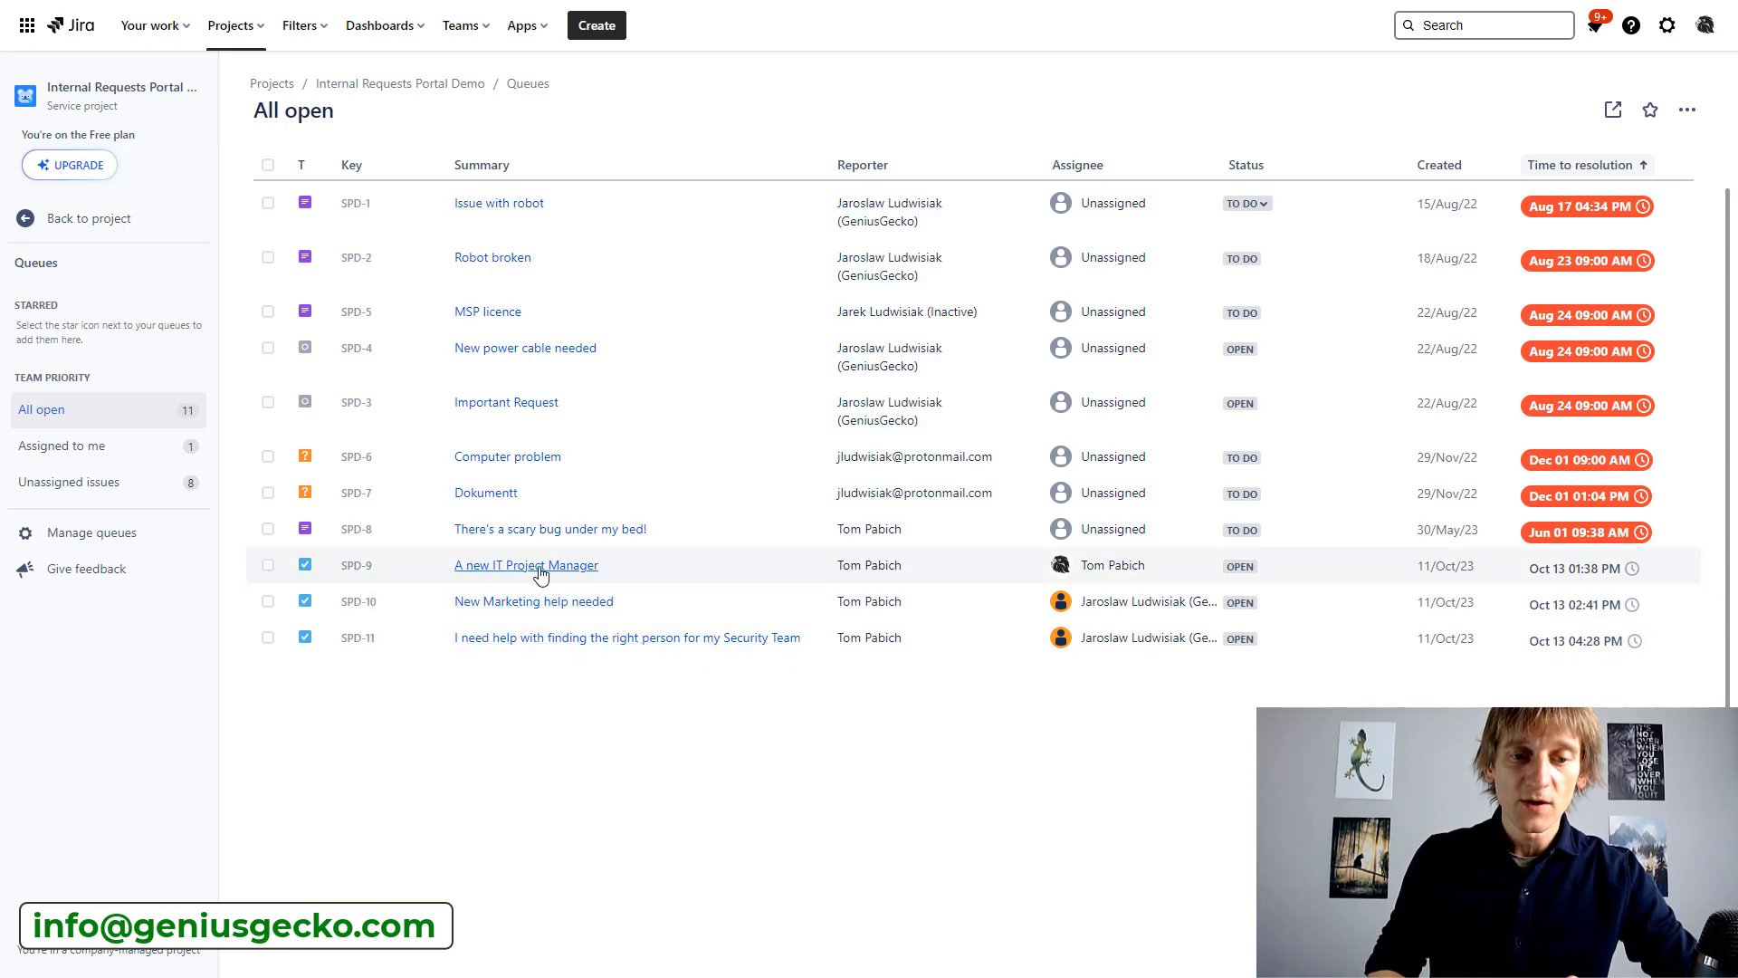
pyautogui.click(538, 573)
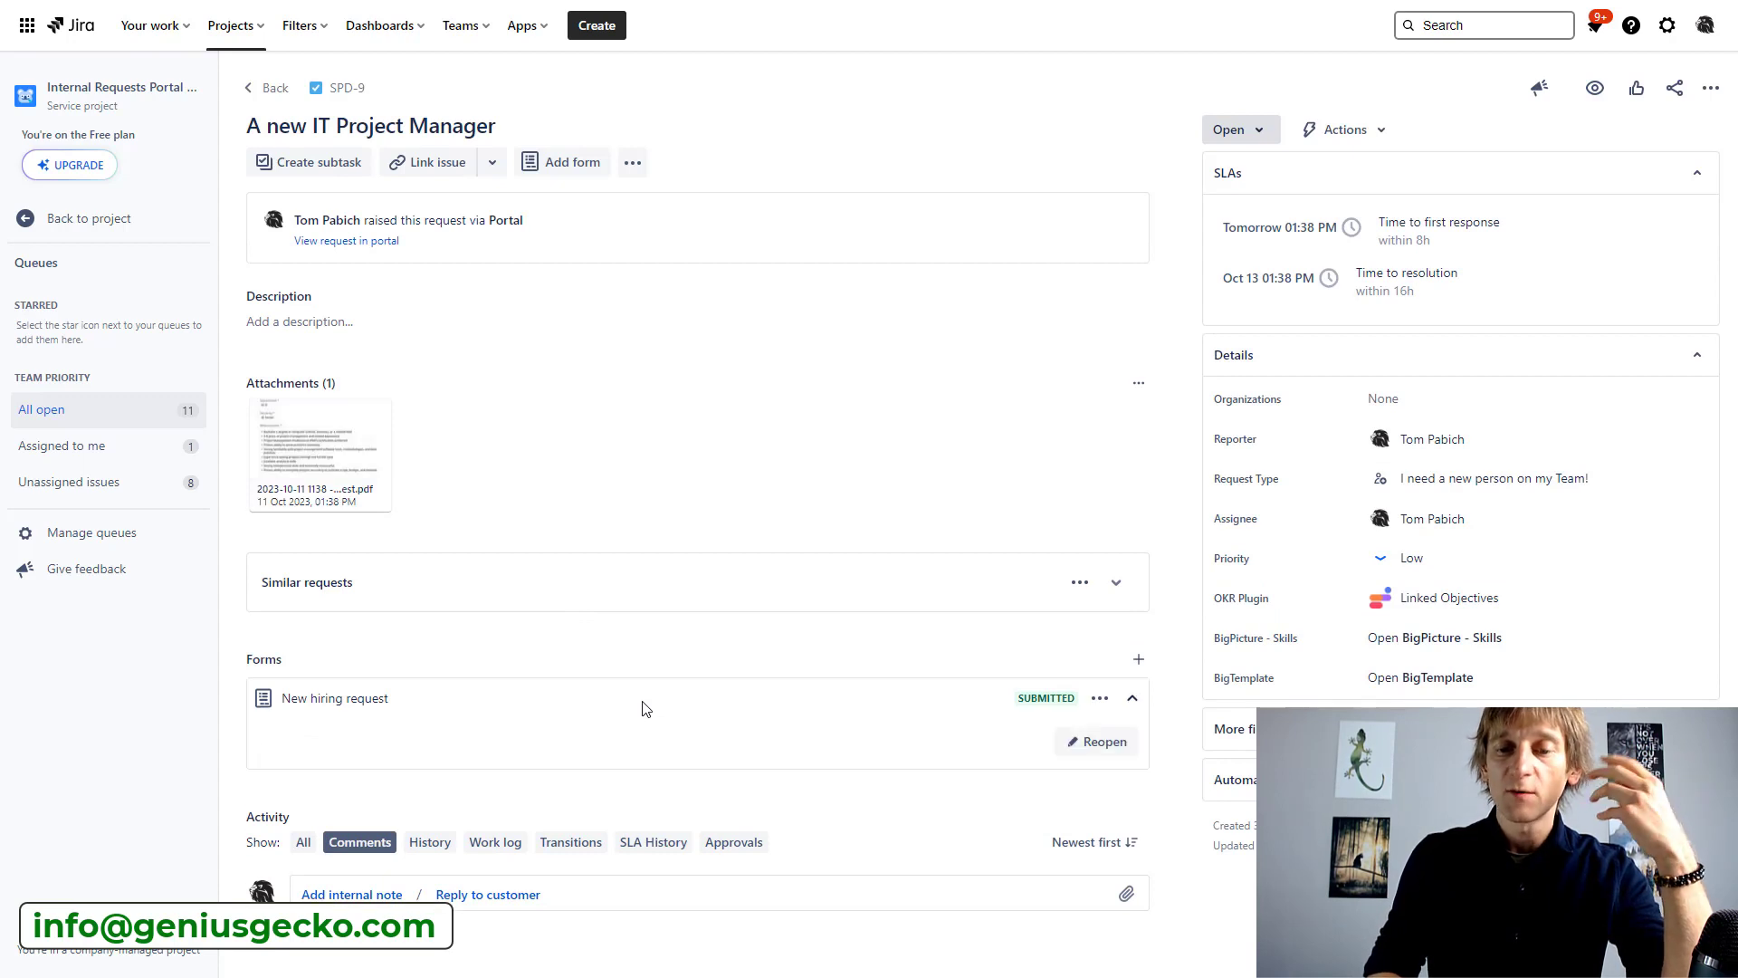
pyautogui.scroll(-4, 645, 709)
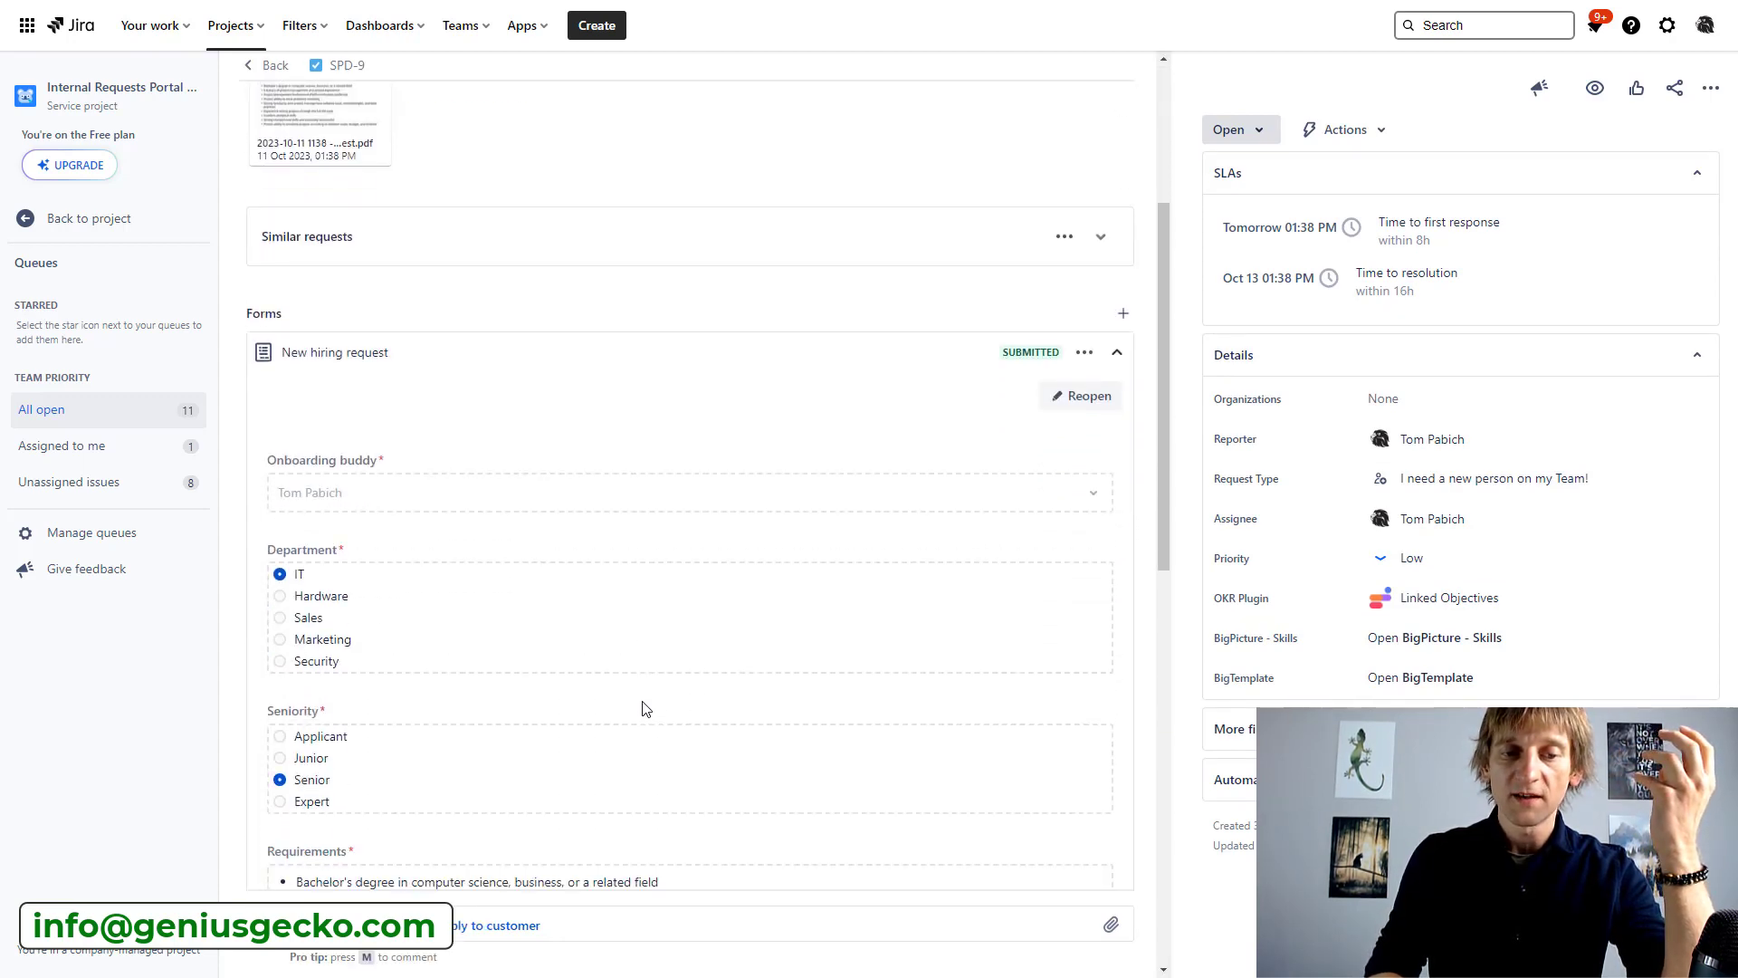
pyautogui.scroll(-3, 645, 709)
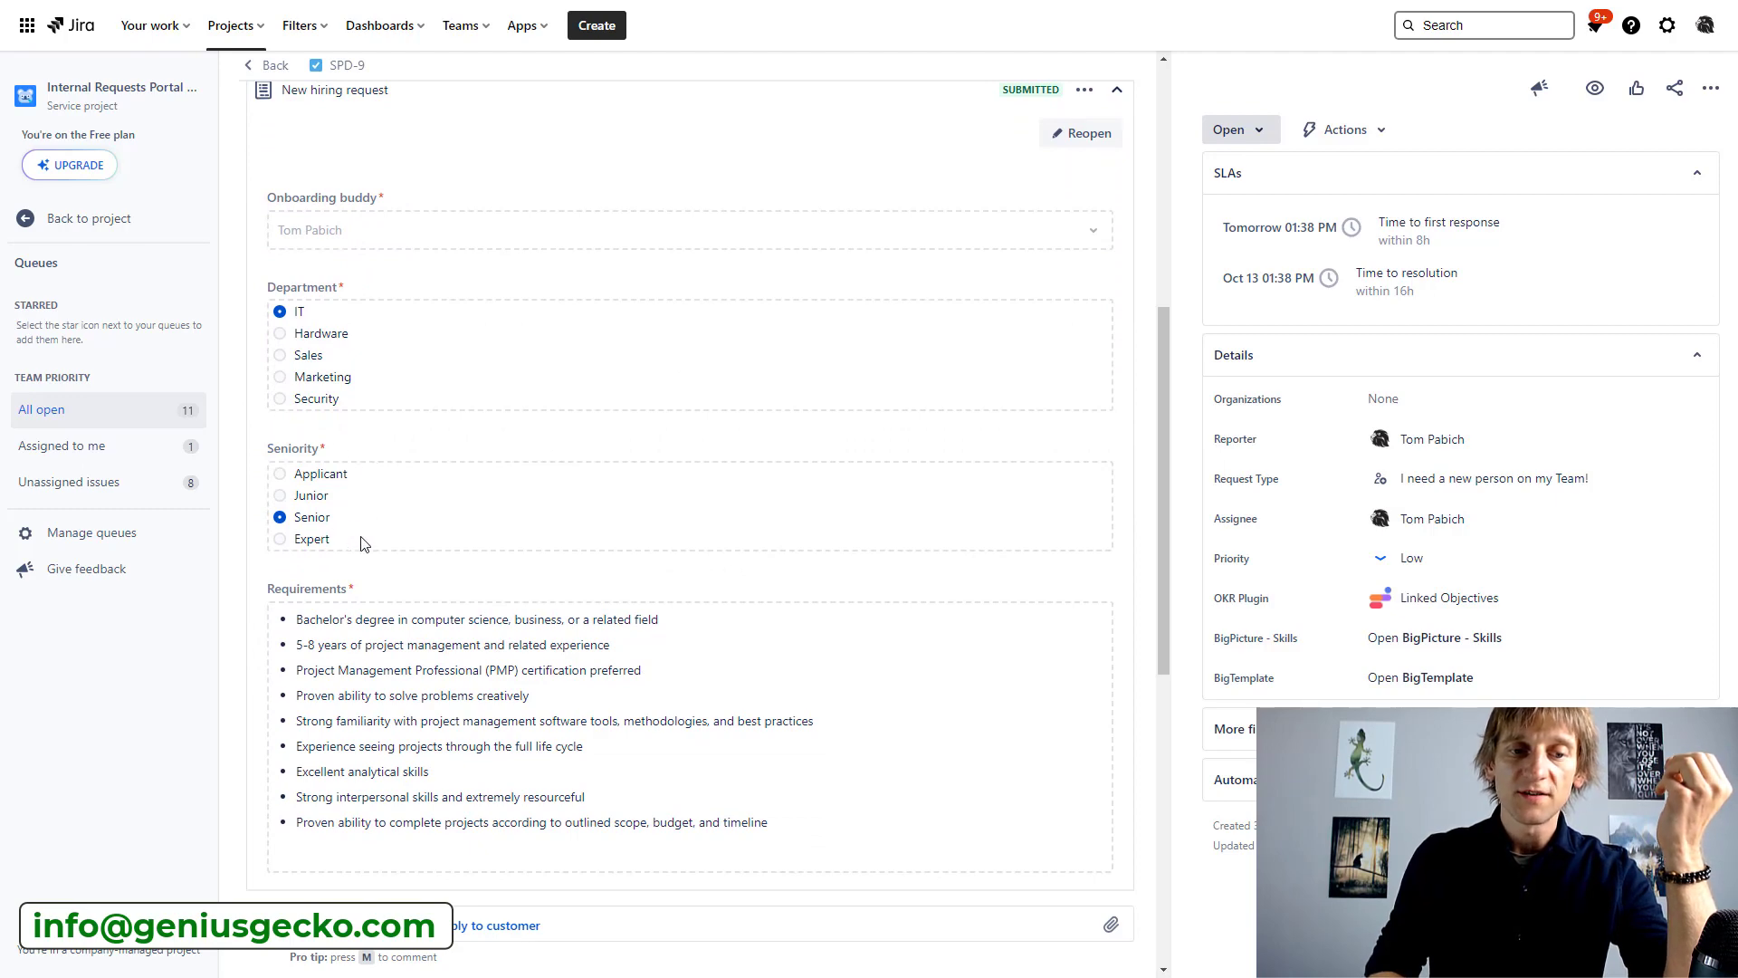
# Review the submitted New hiring request form, from department and seniority through requirements, responsibilities, and opportunities and benefits
pyautogui.scroll(-3, 362, 543)
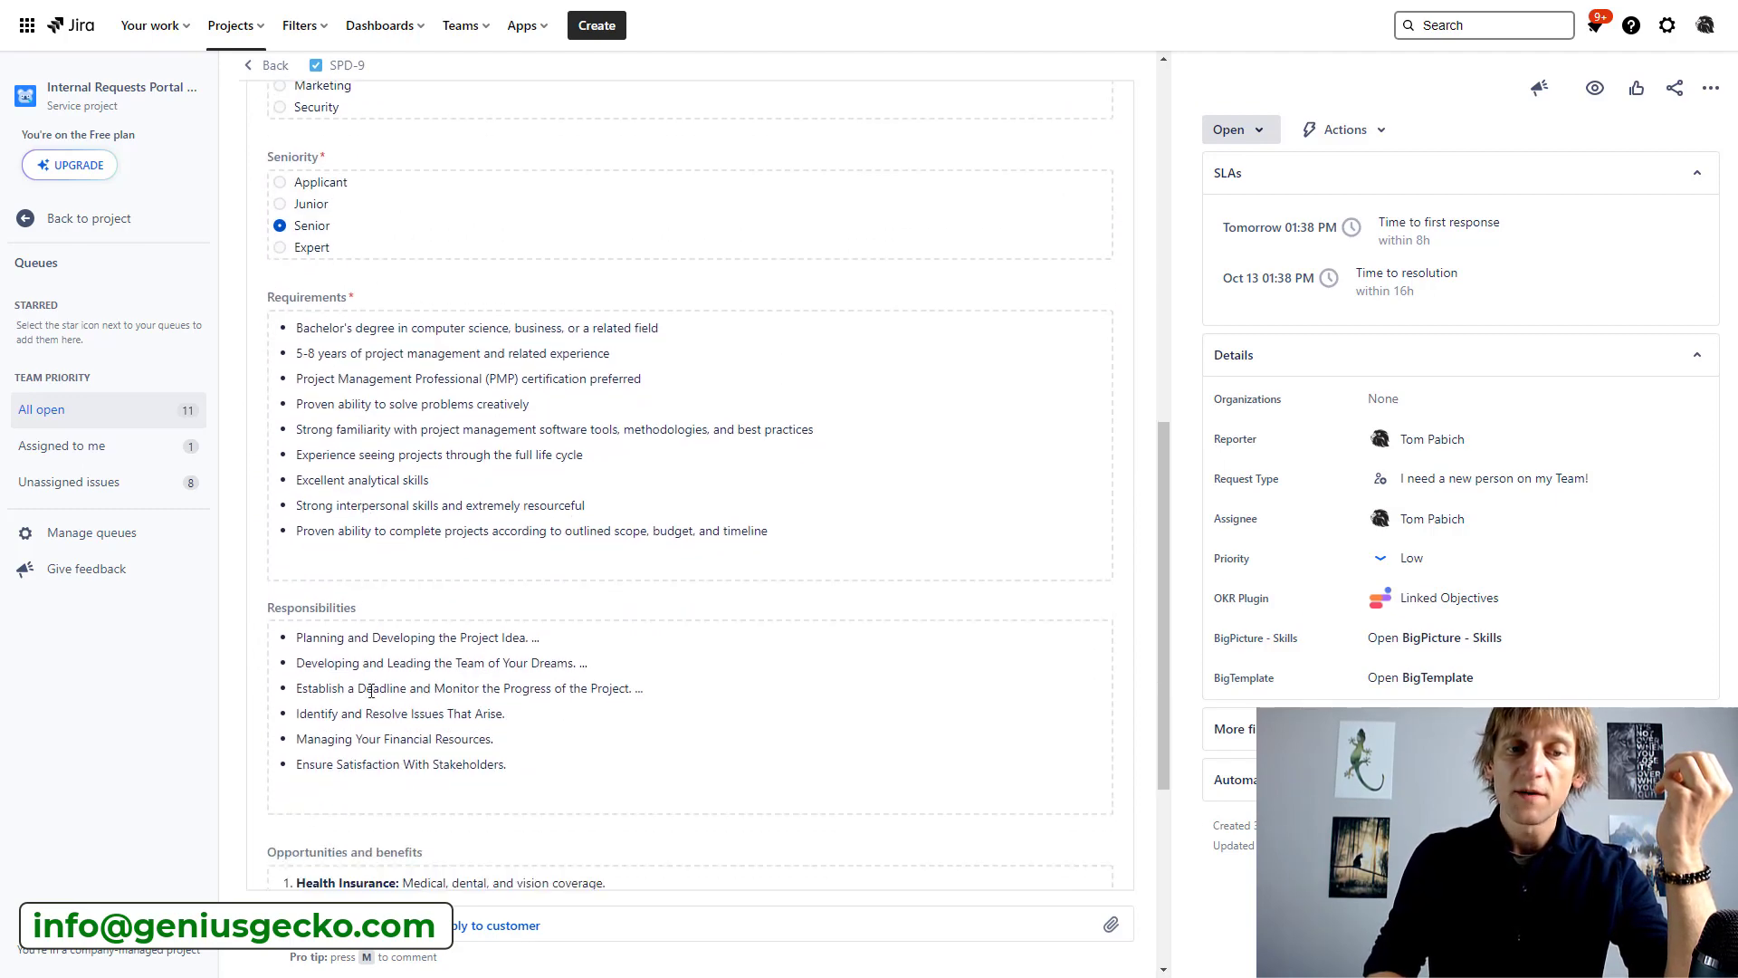
pyautogui.scroll(-4, 421, 679)
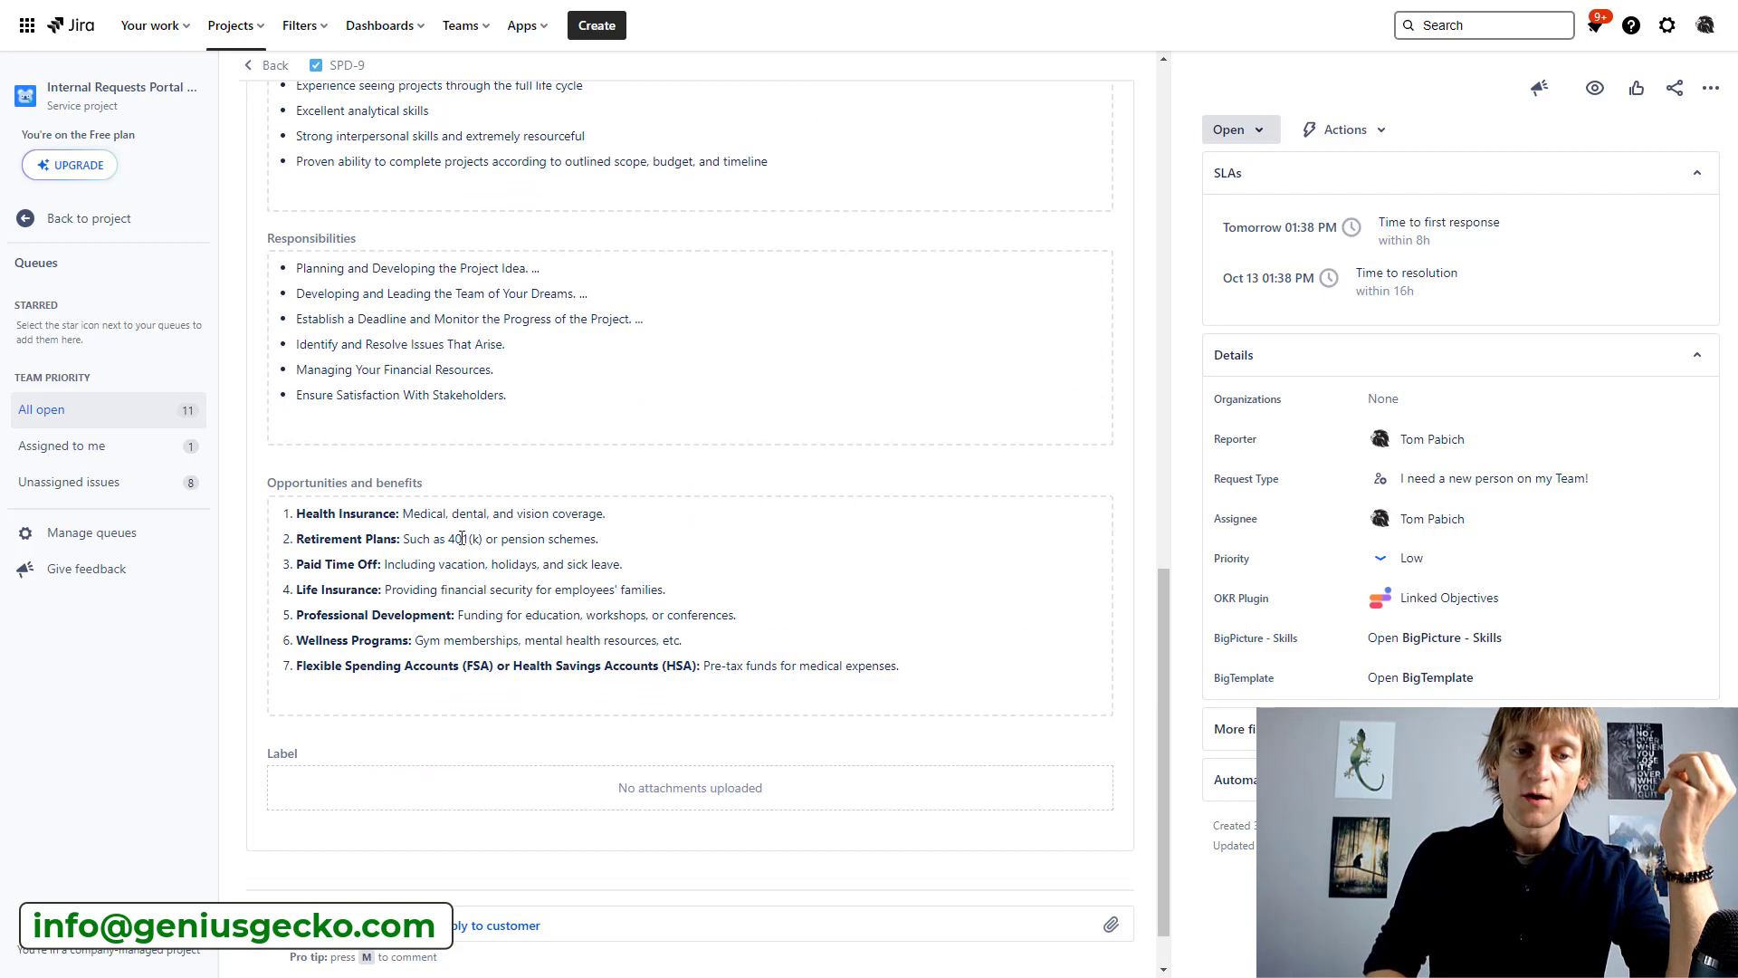
pyautogui.scroll(-1, 458, 660)
pyautogui.scroll(2, 460, 666)
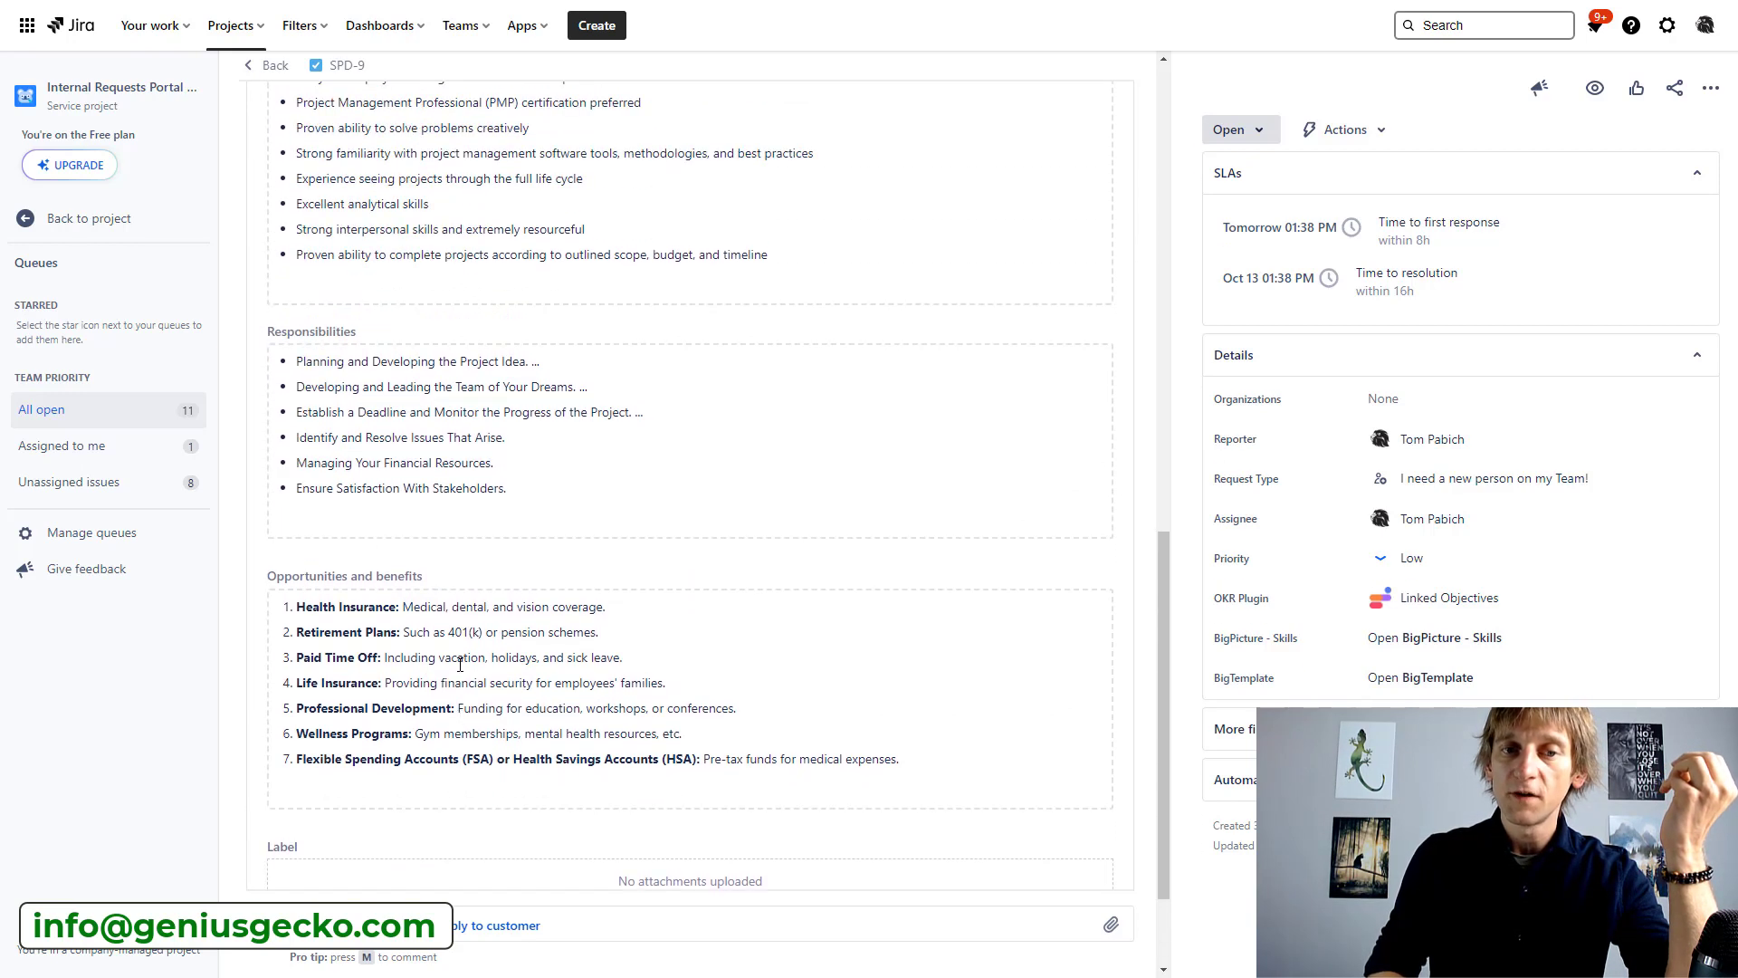
pyautogui.scroll(1, 460, 666)
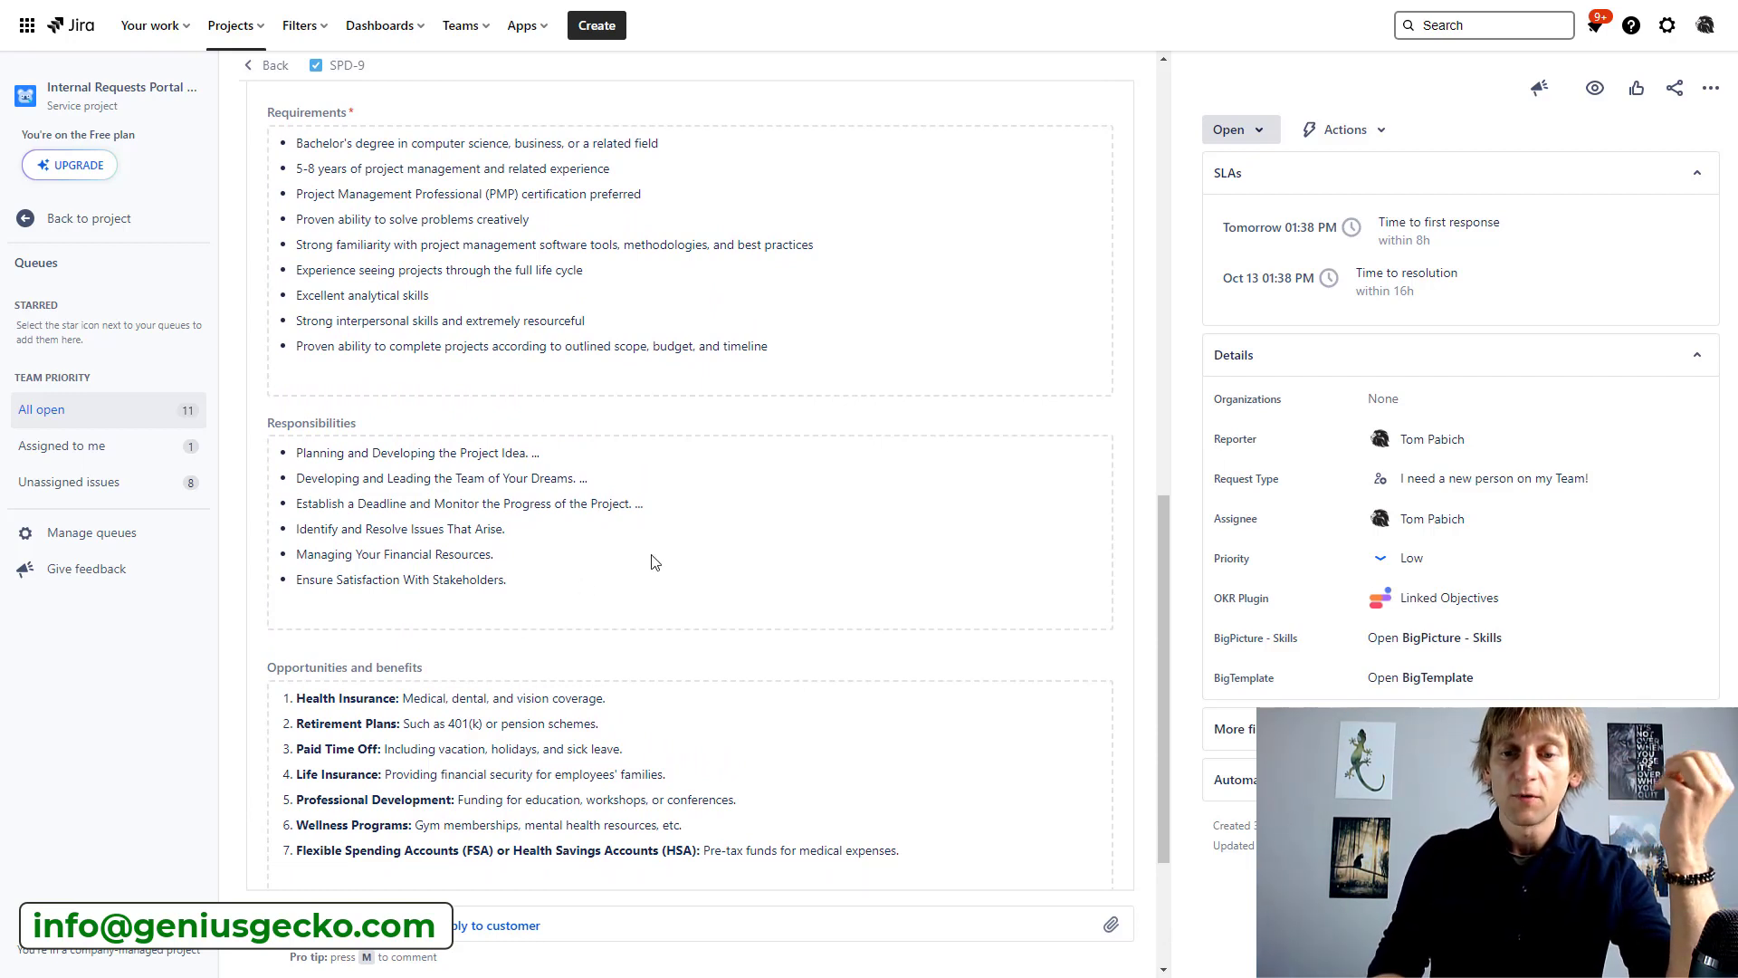
pyautogui.scroll(4, 654, 561)
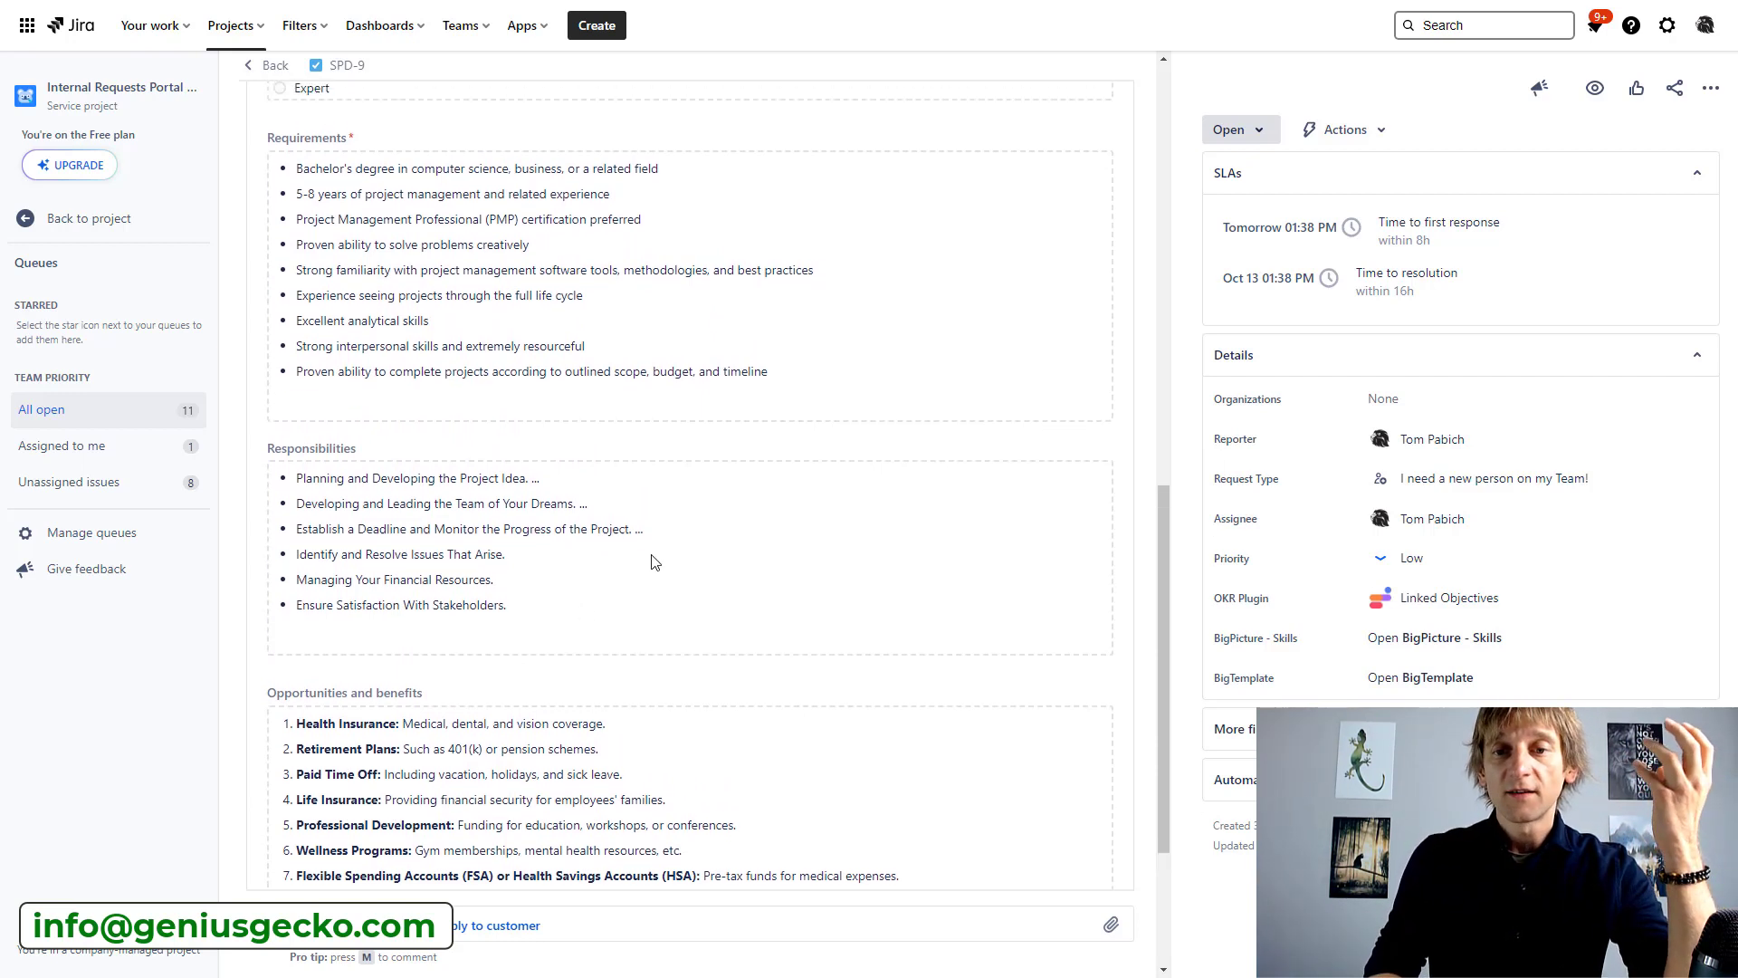
pyautogui.scroll(2, 651, 562)
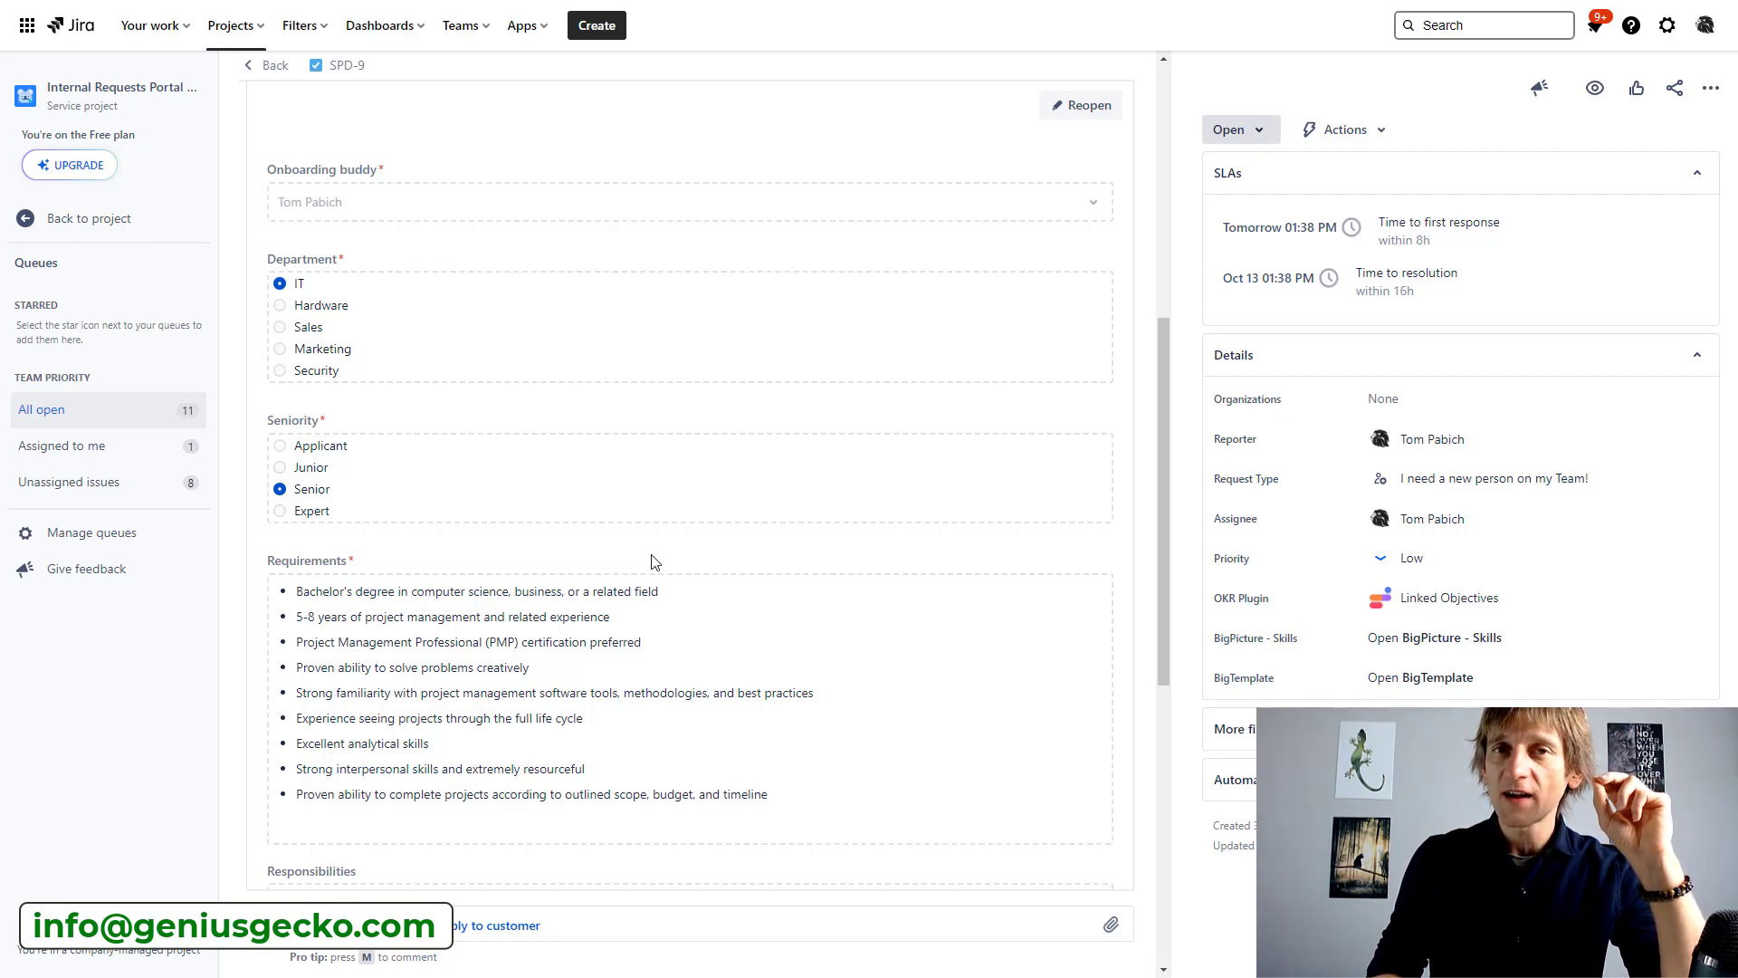
pyautogui.scroll(7, 654, 562)
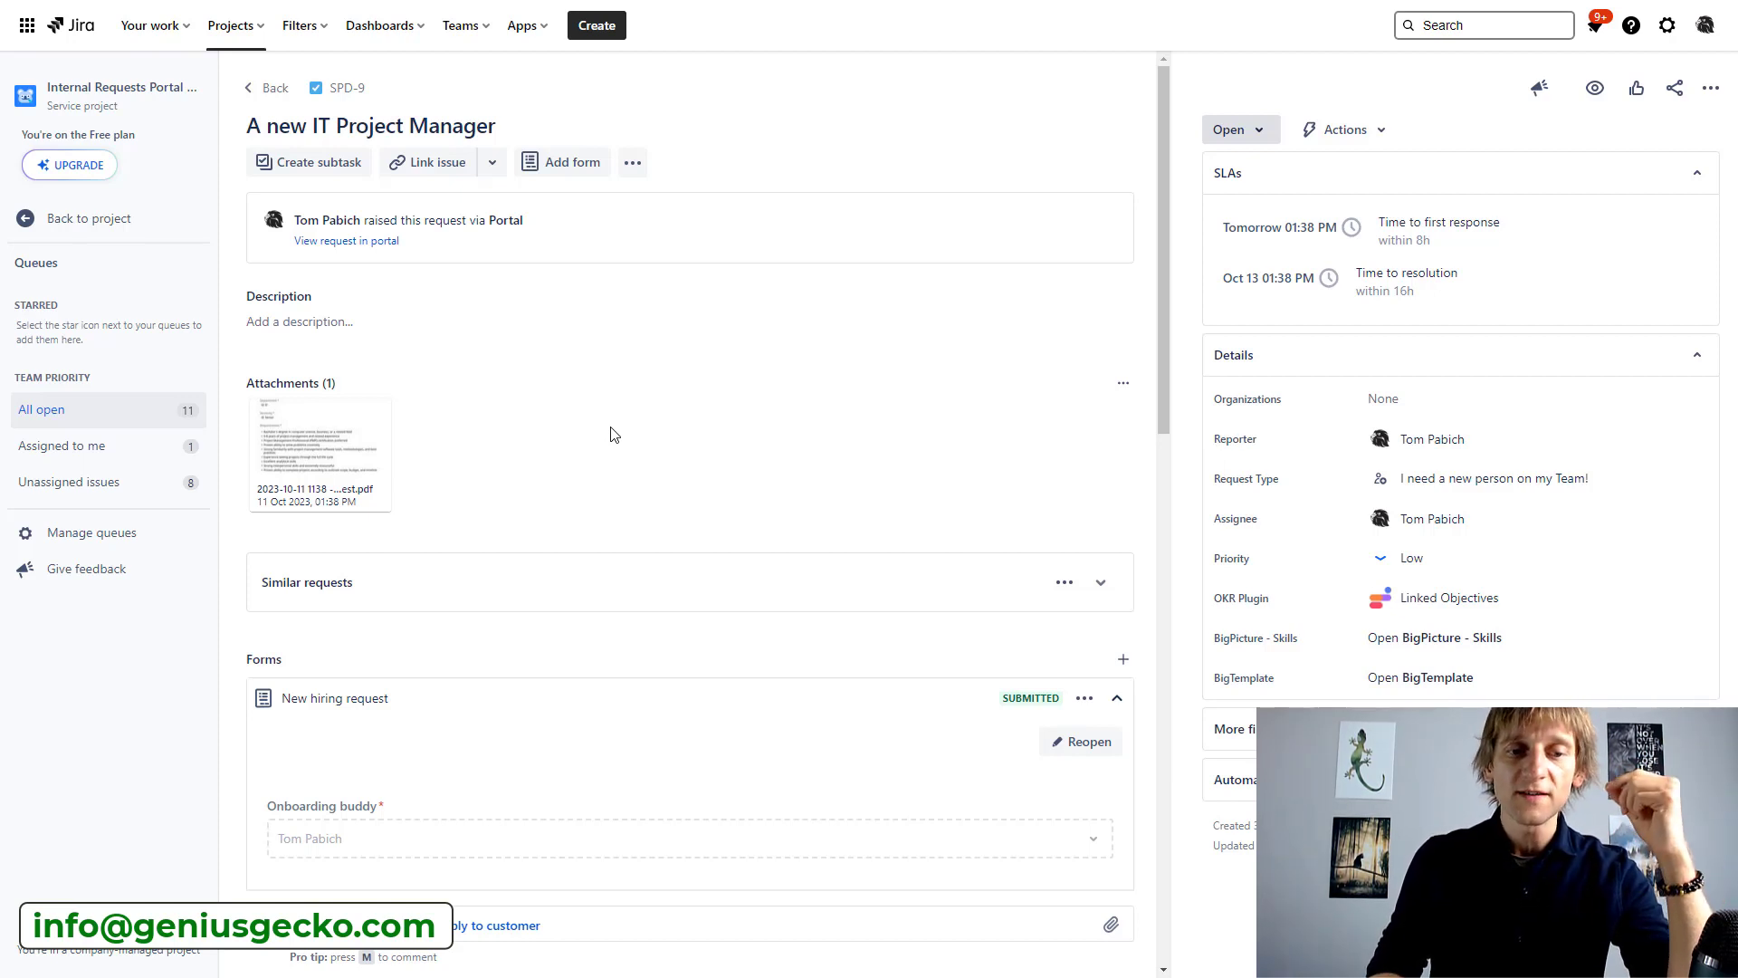
pyautogui.scroll(-4, 611, 434)
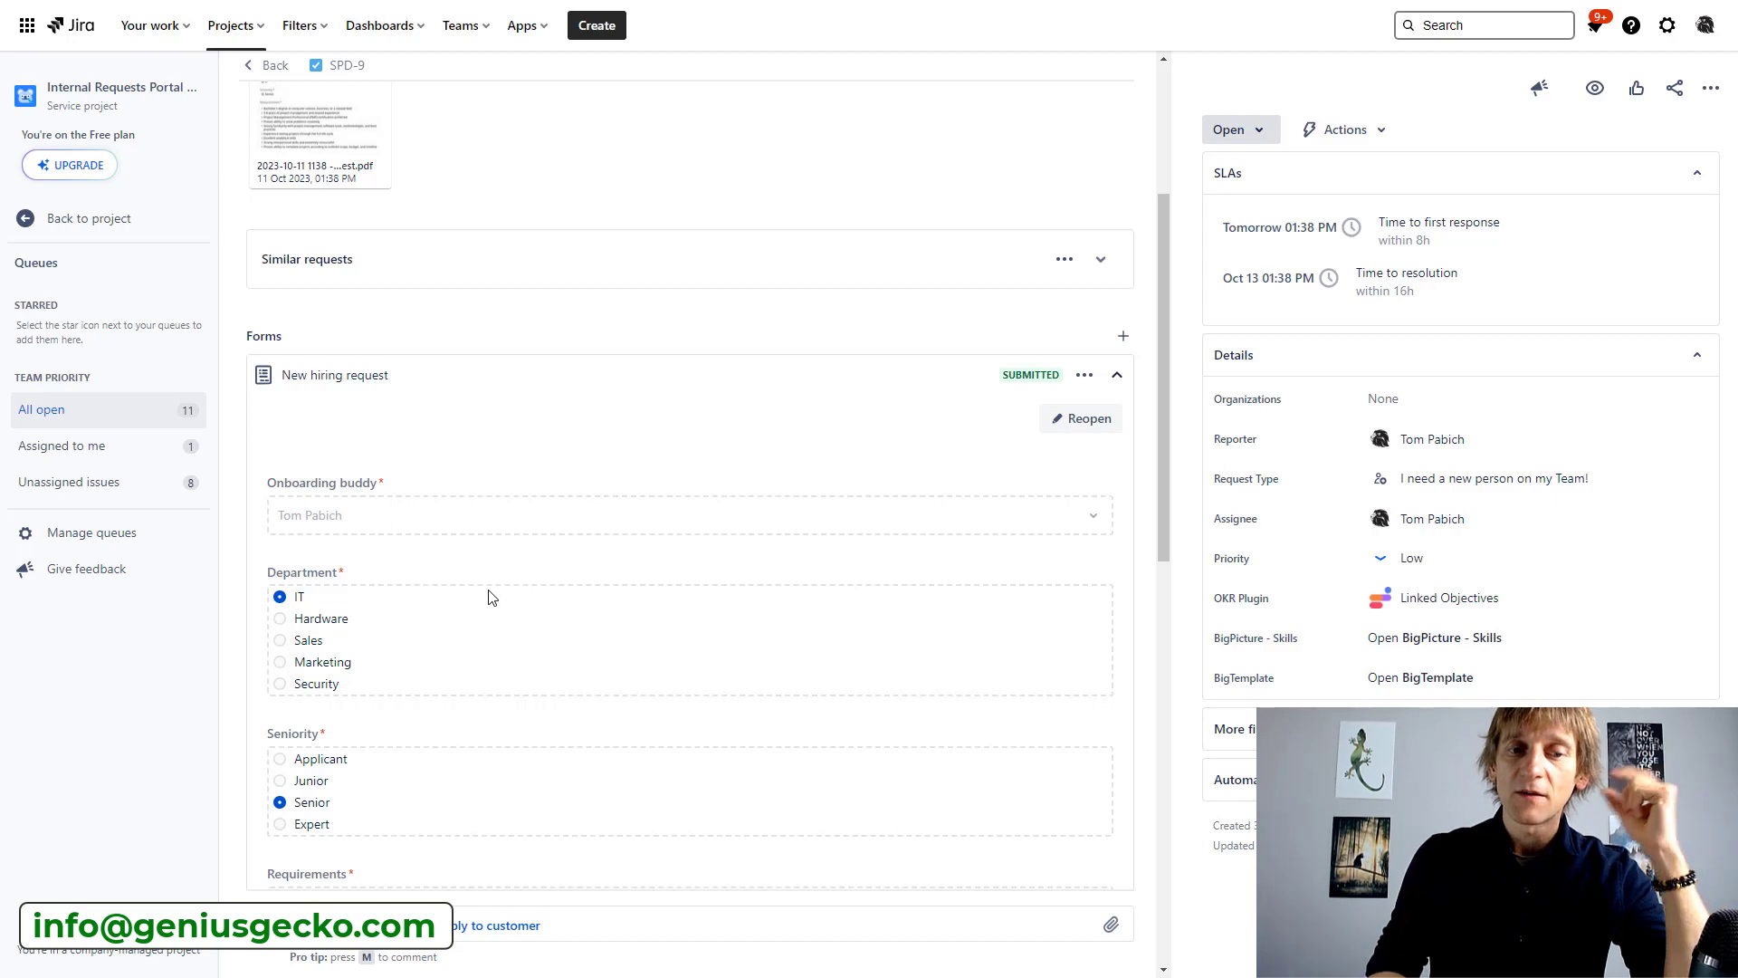
pyautogui.scroll(-3, 489, 597)
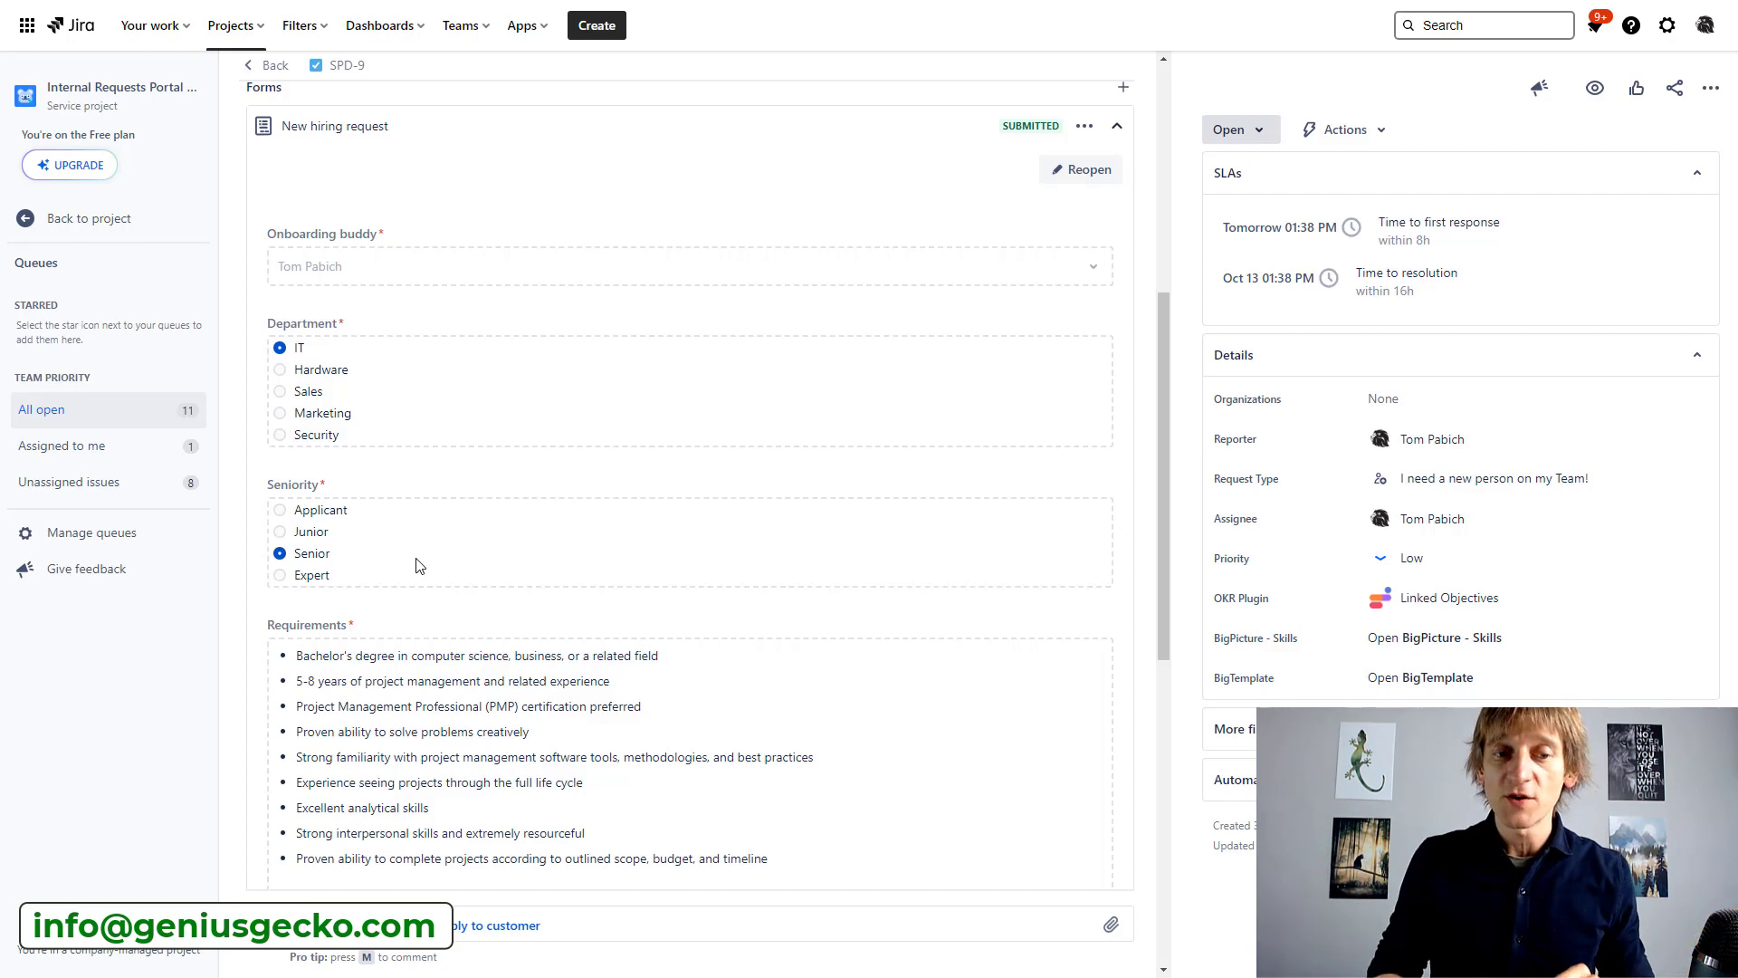
pyautogui.scroll(-5, 420, 566)
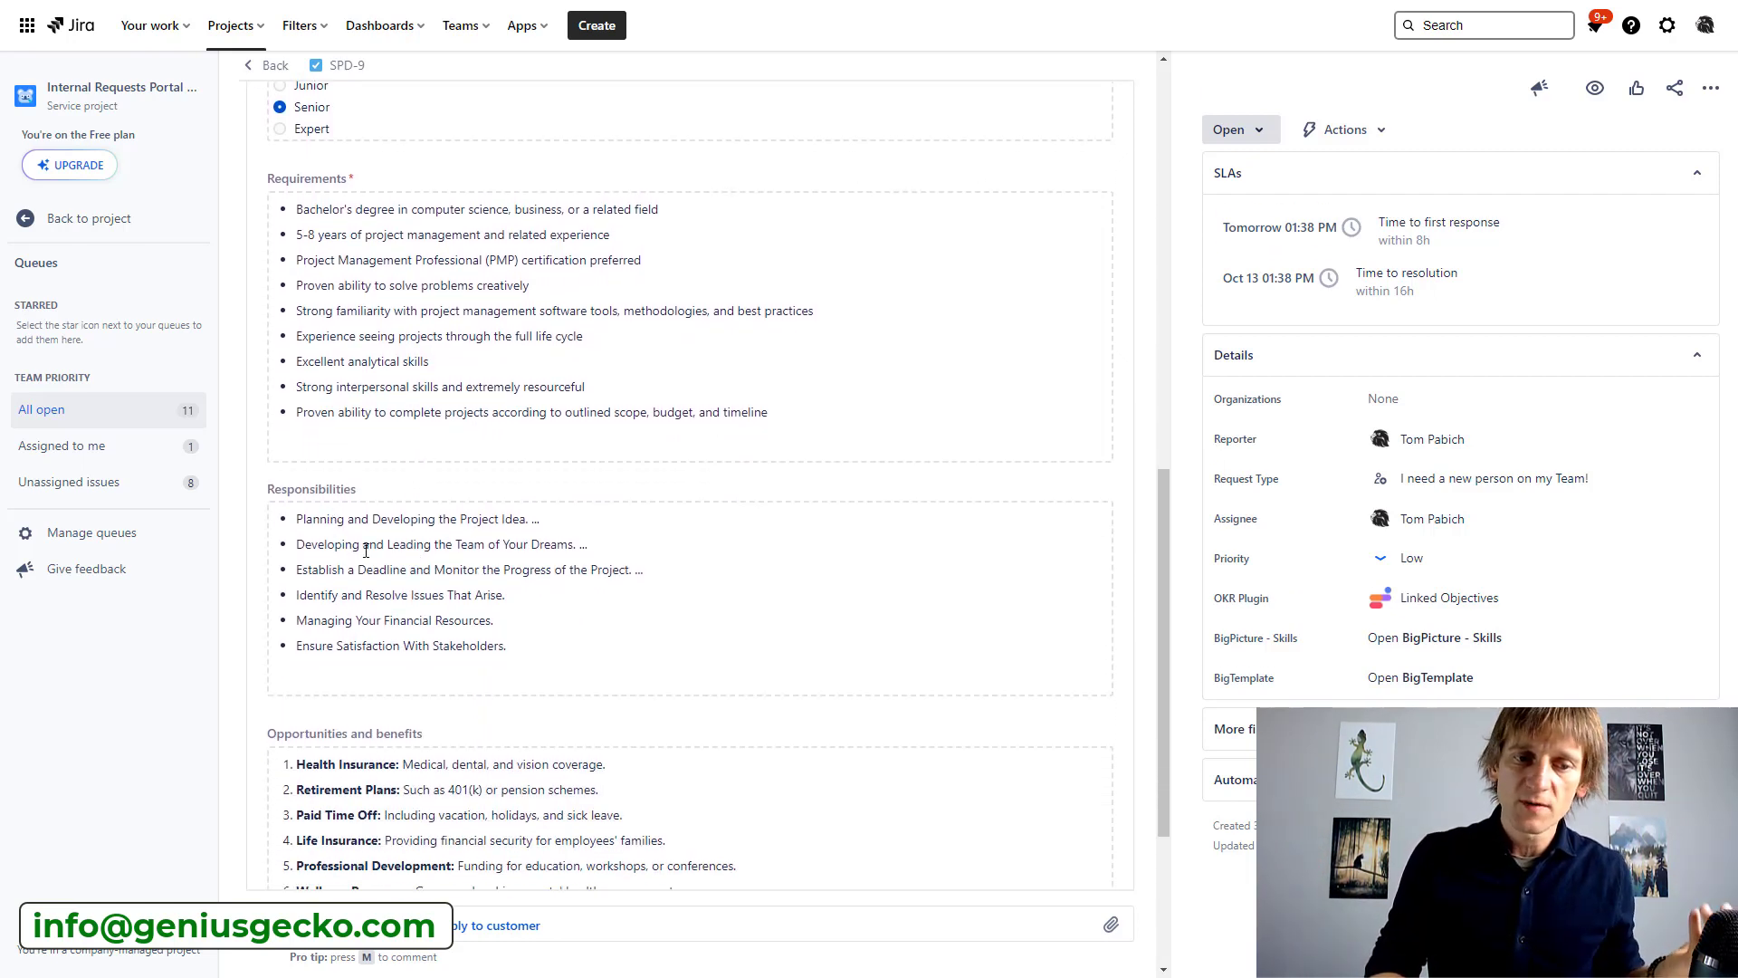
pyautogui.scroll(-2, 366, 549)
pyautogui.scroll(1, 430, 572)
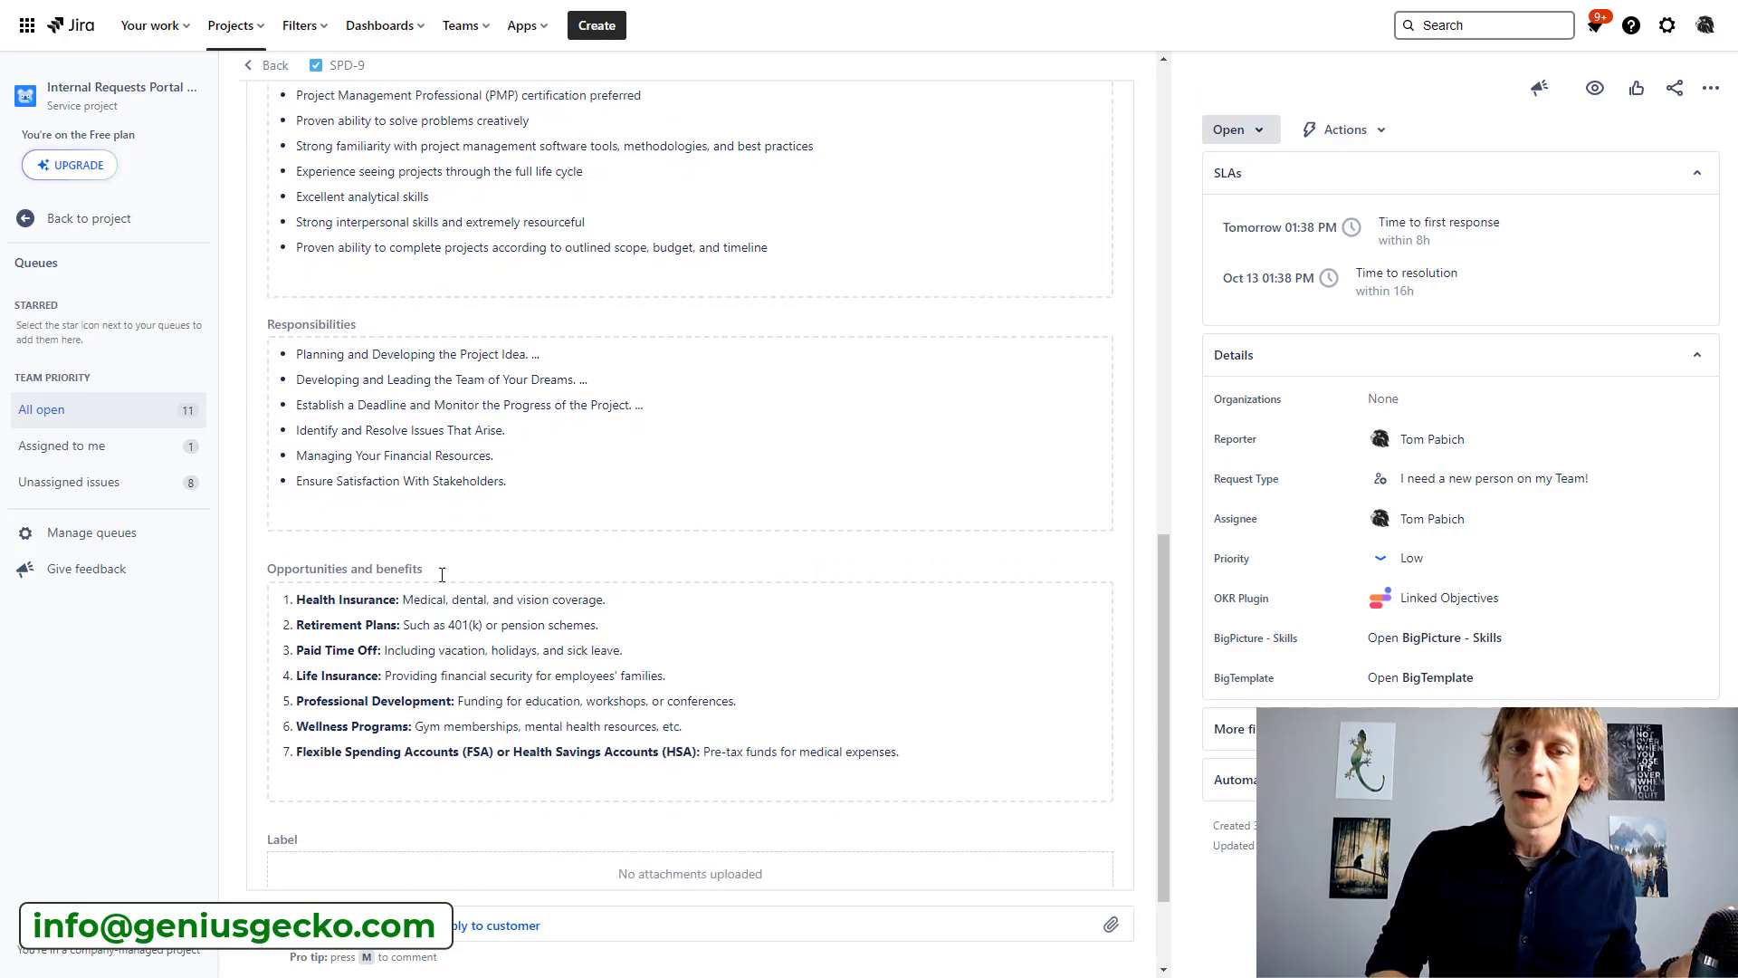
pyautogui.scroll(1, 442, 575)
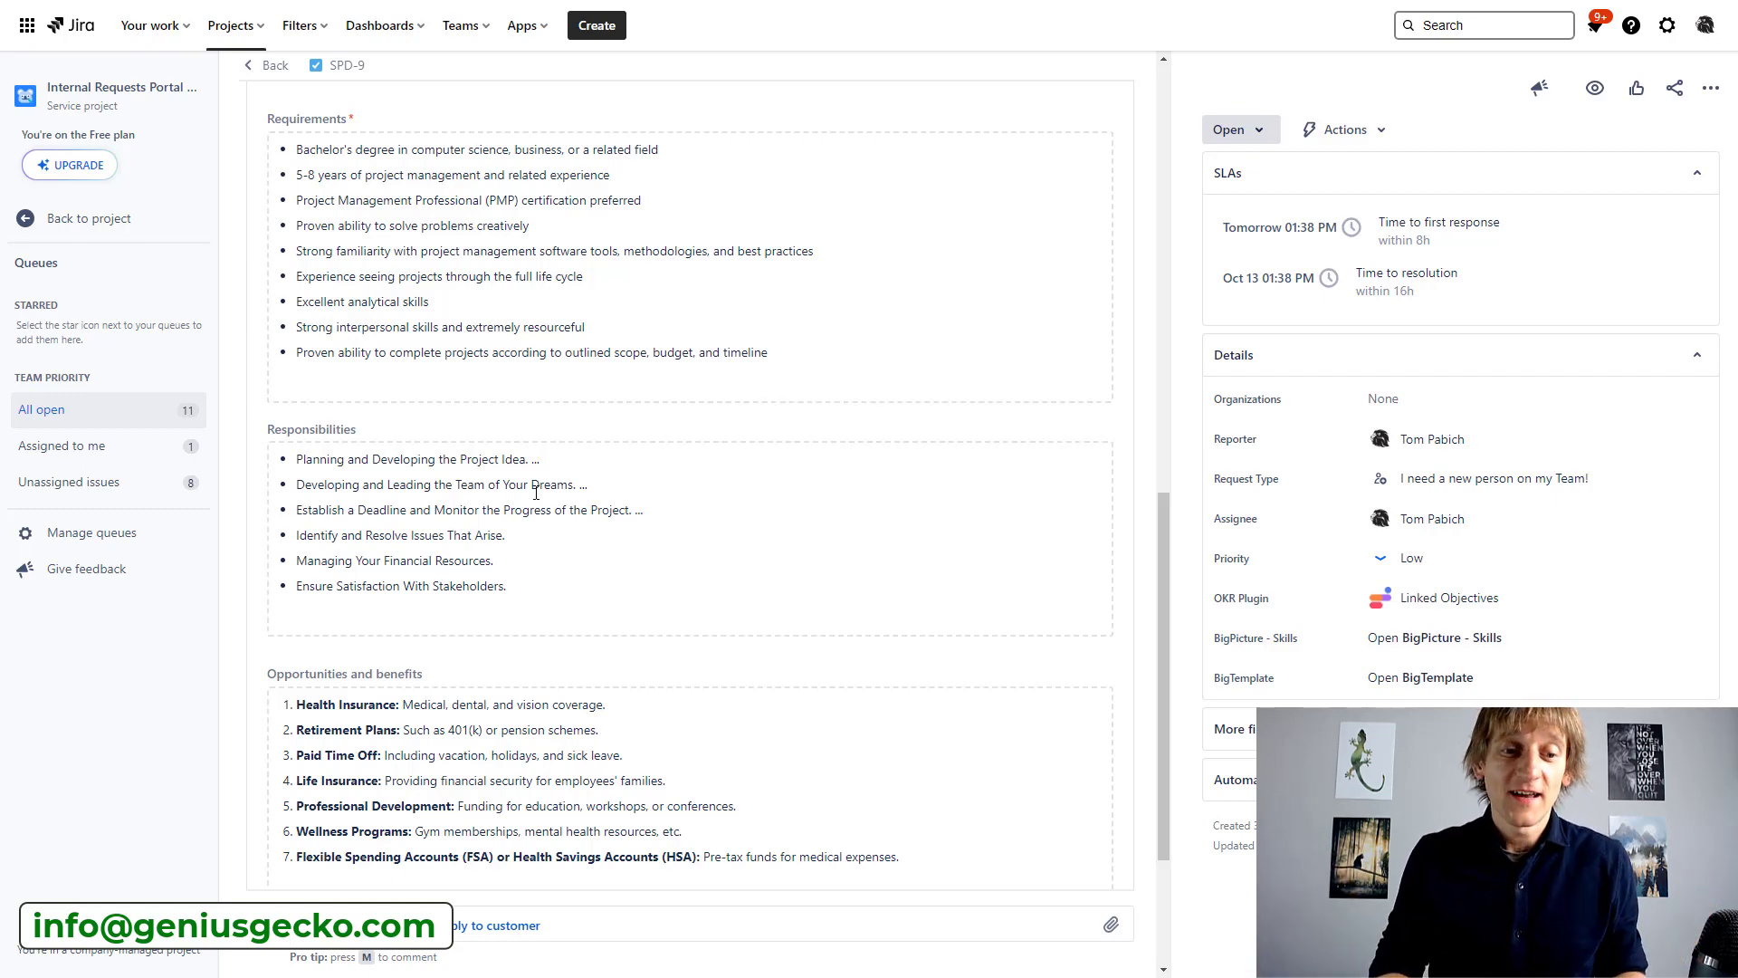
pyautogui.scroll(5, 536, 489)
pyautogui.scroll(6, 536, 492)
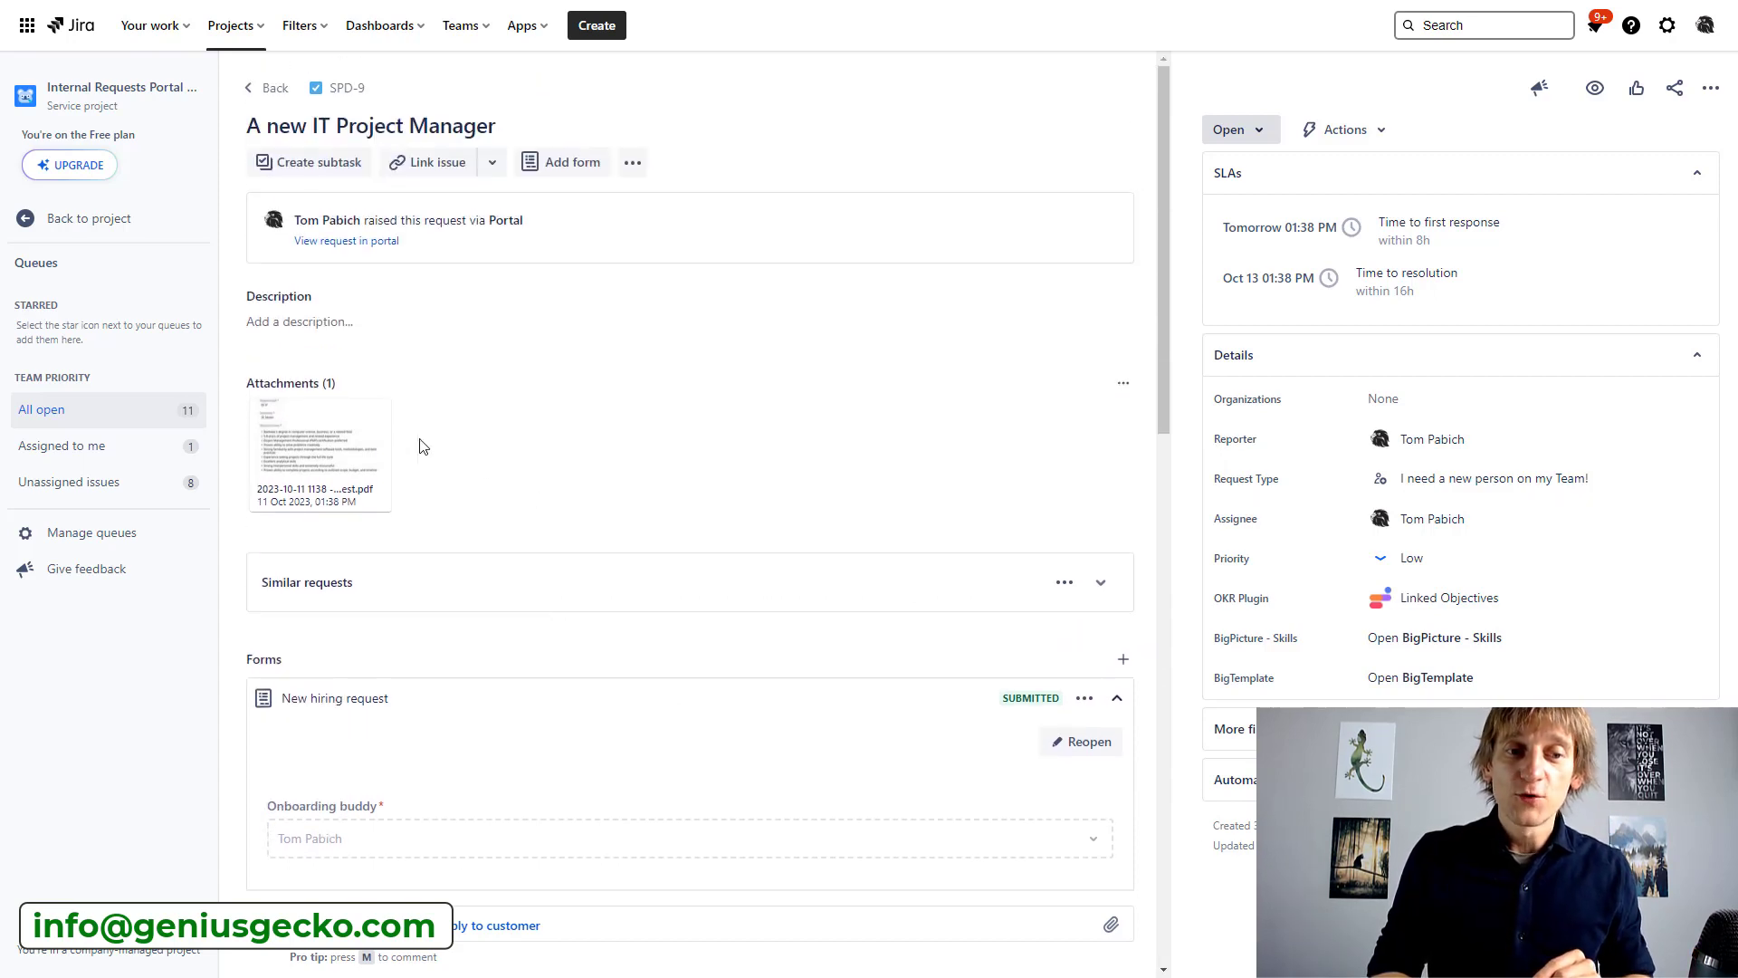
# Open the attached PDF of the New hiring request, read through its contents and close the preview
pyautogui.moveTo(360, 452)
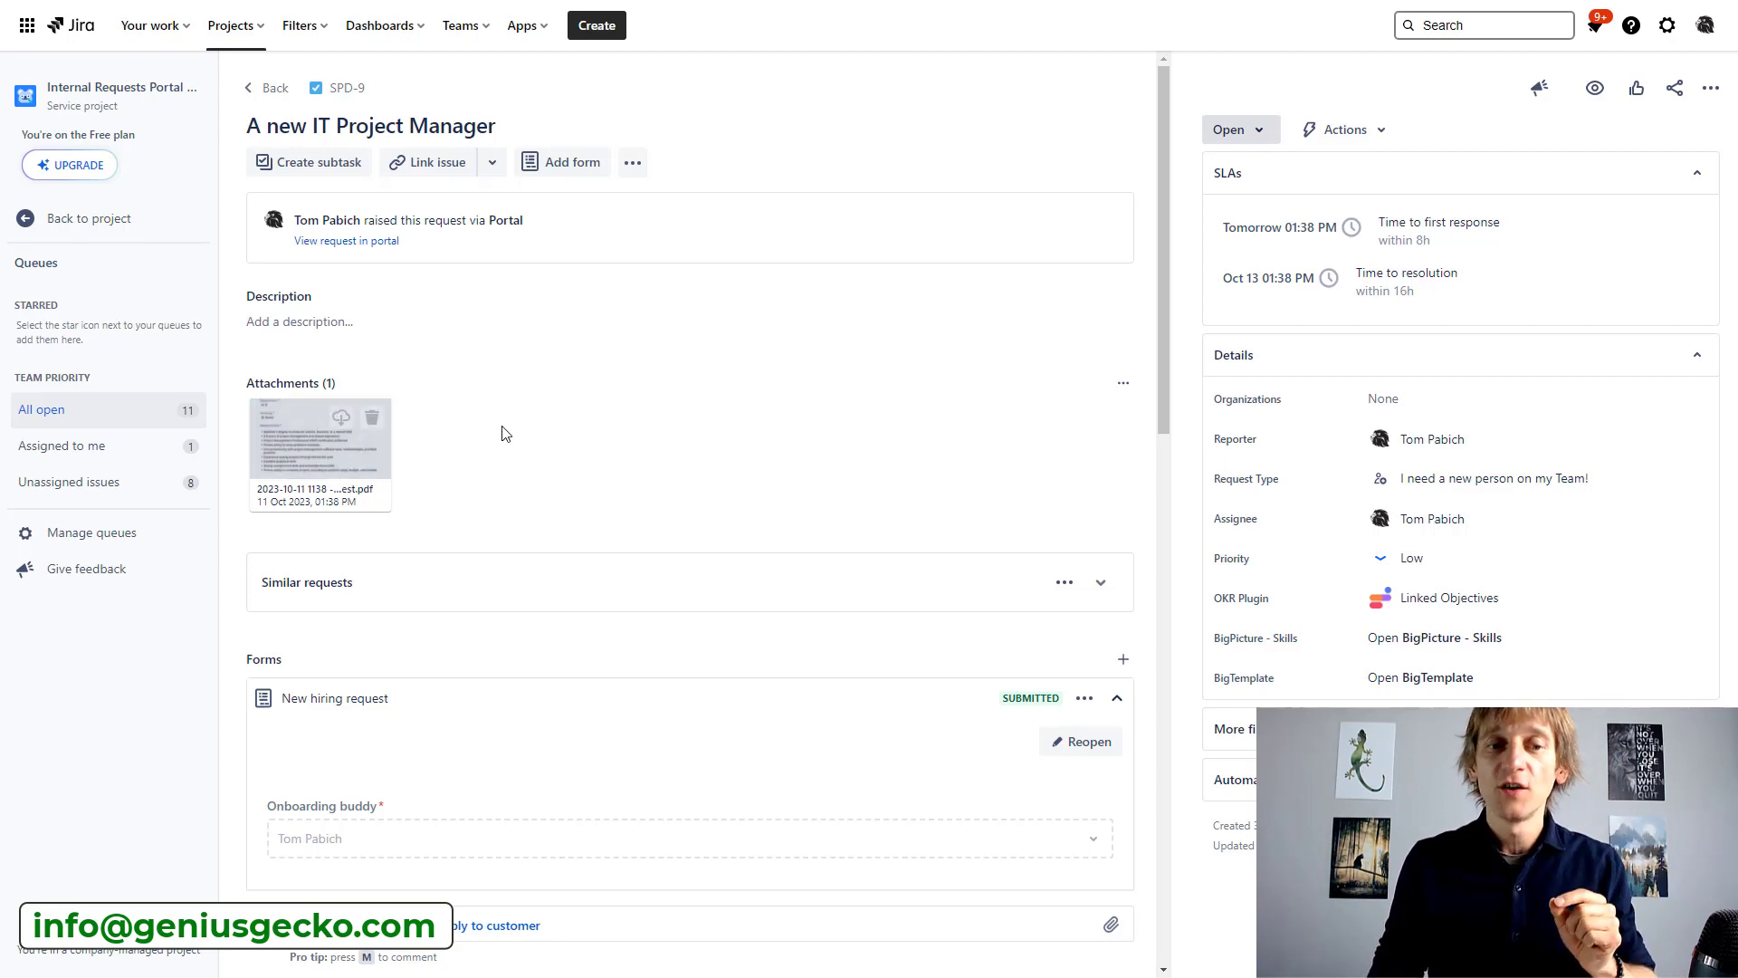
pyautogui.click(331, 460)
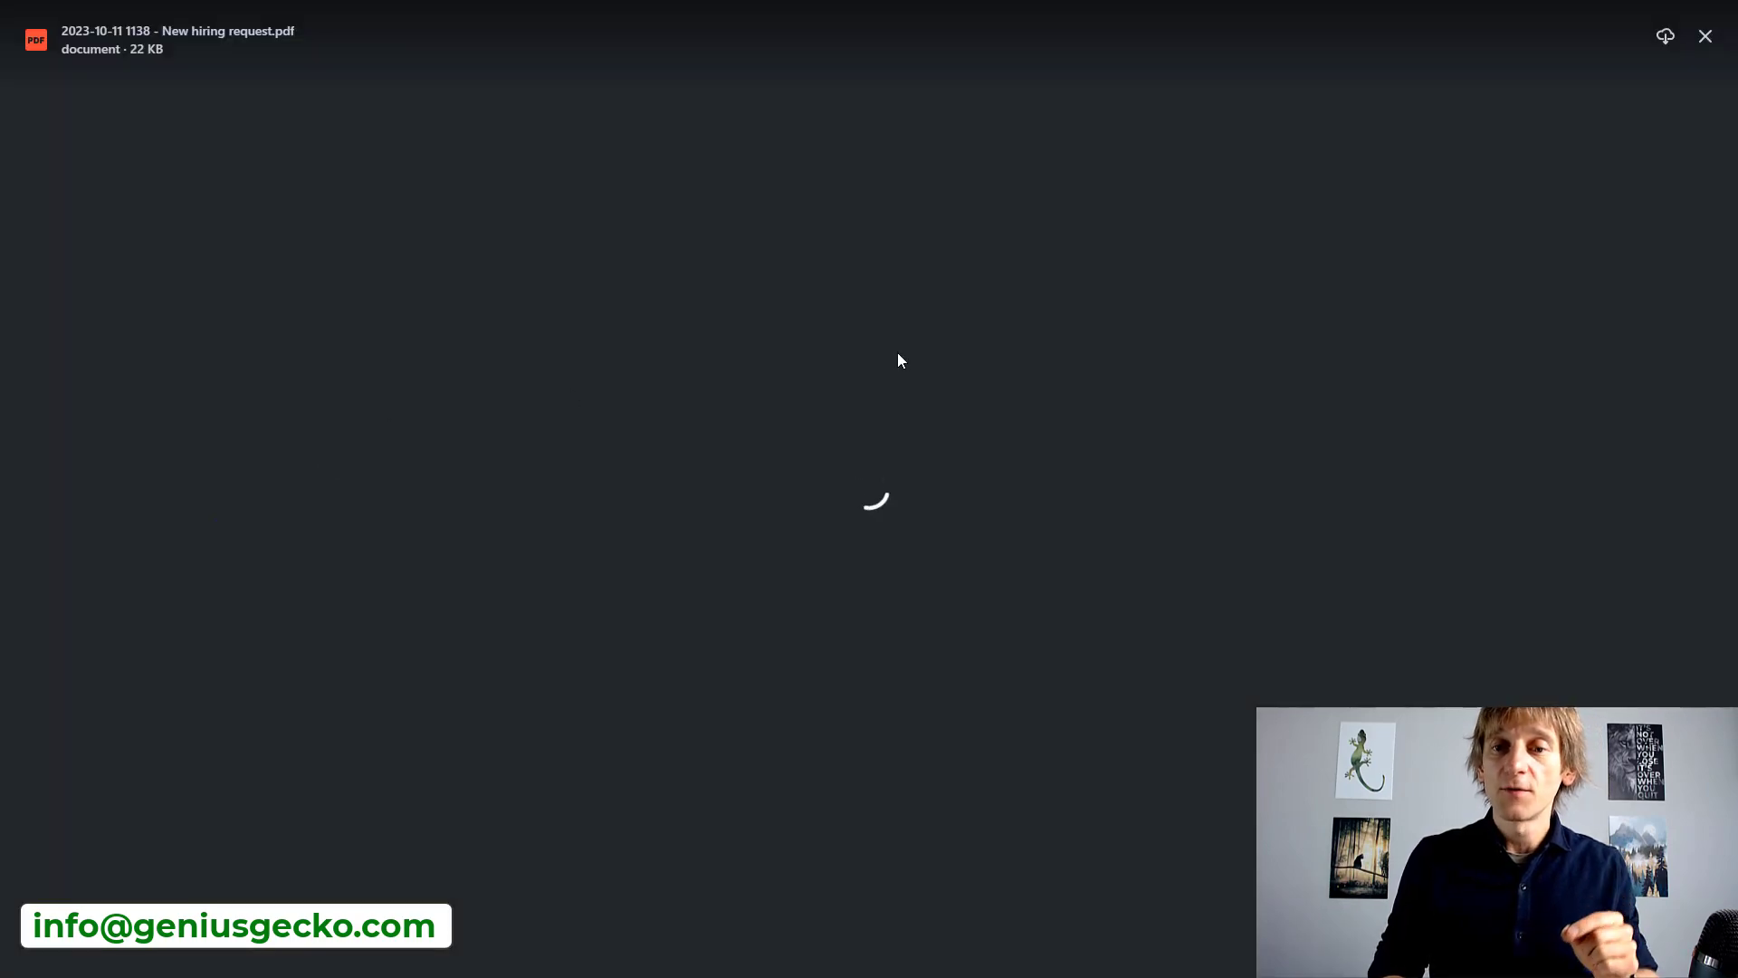
pyautogui.scroll(-4, 890, 522)
pyautogui.scroll(-20, 891, 523)
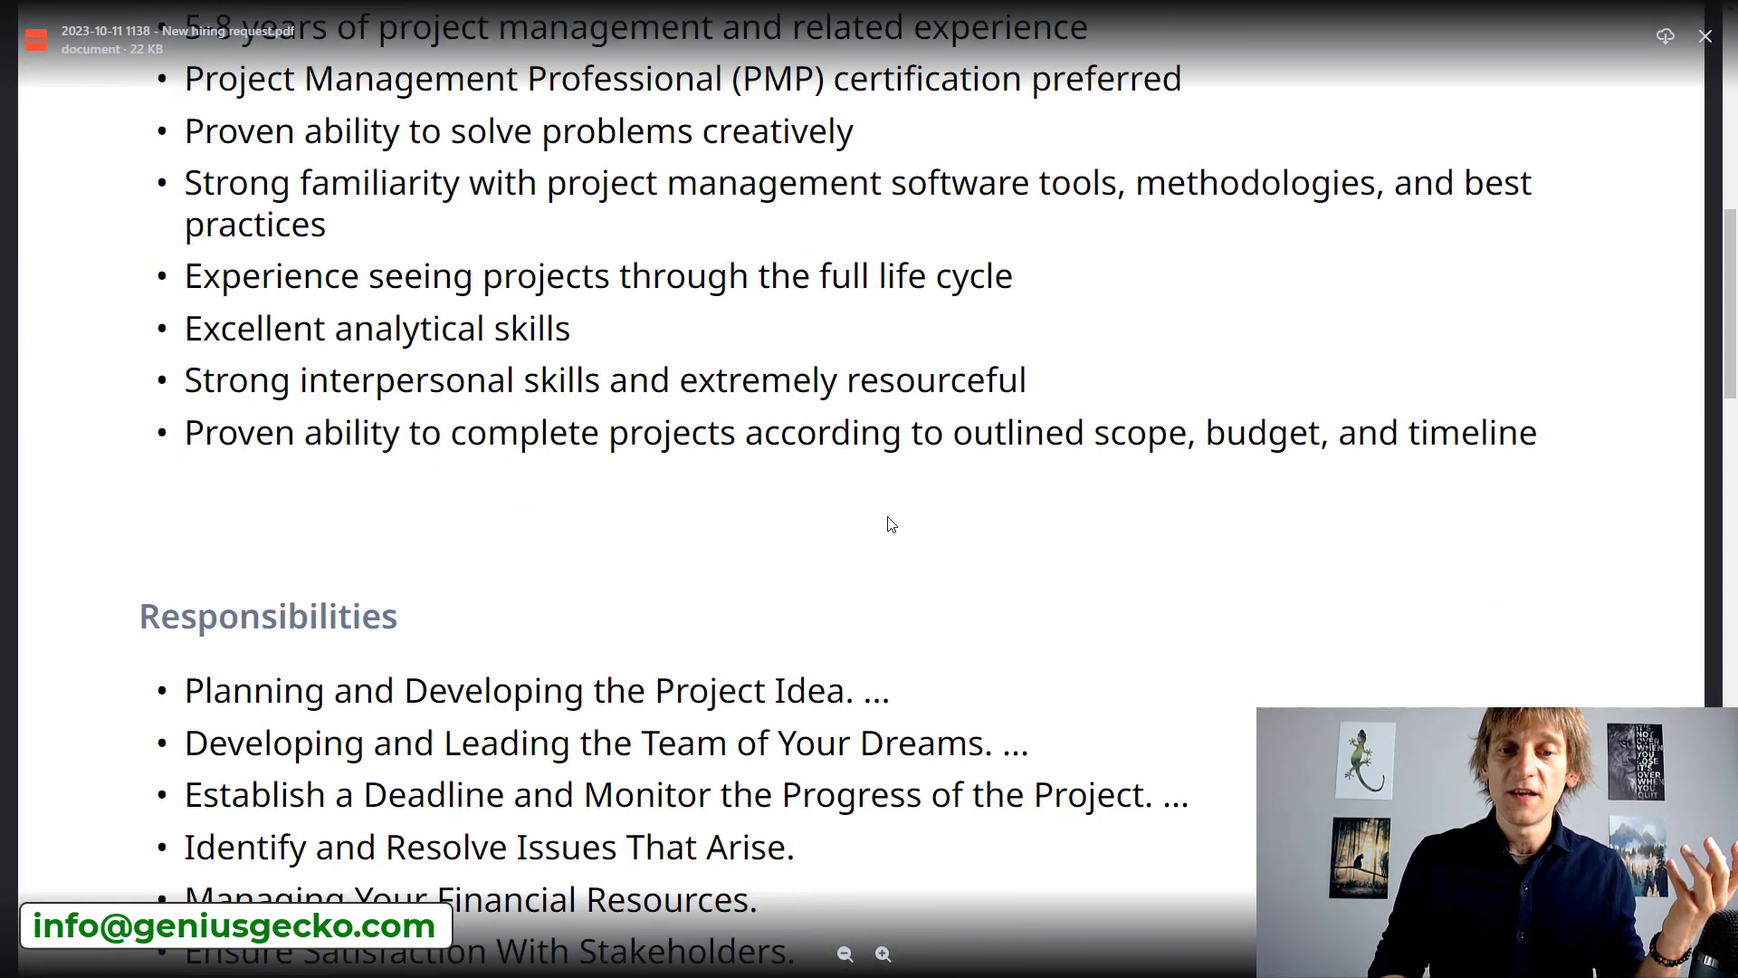
pyautogui.scroll(-5, 891, 524)
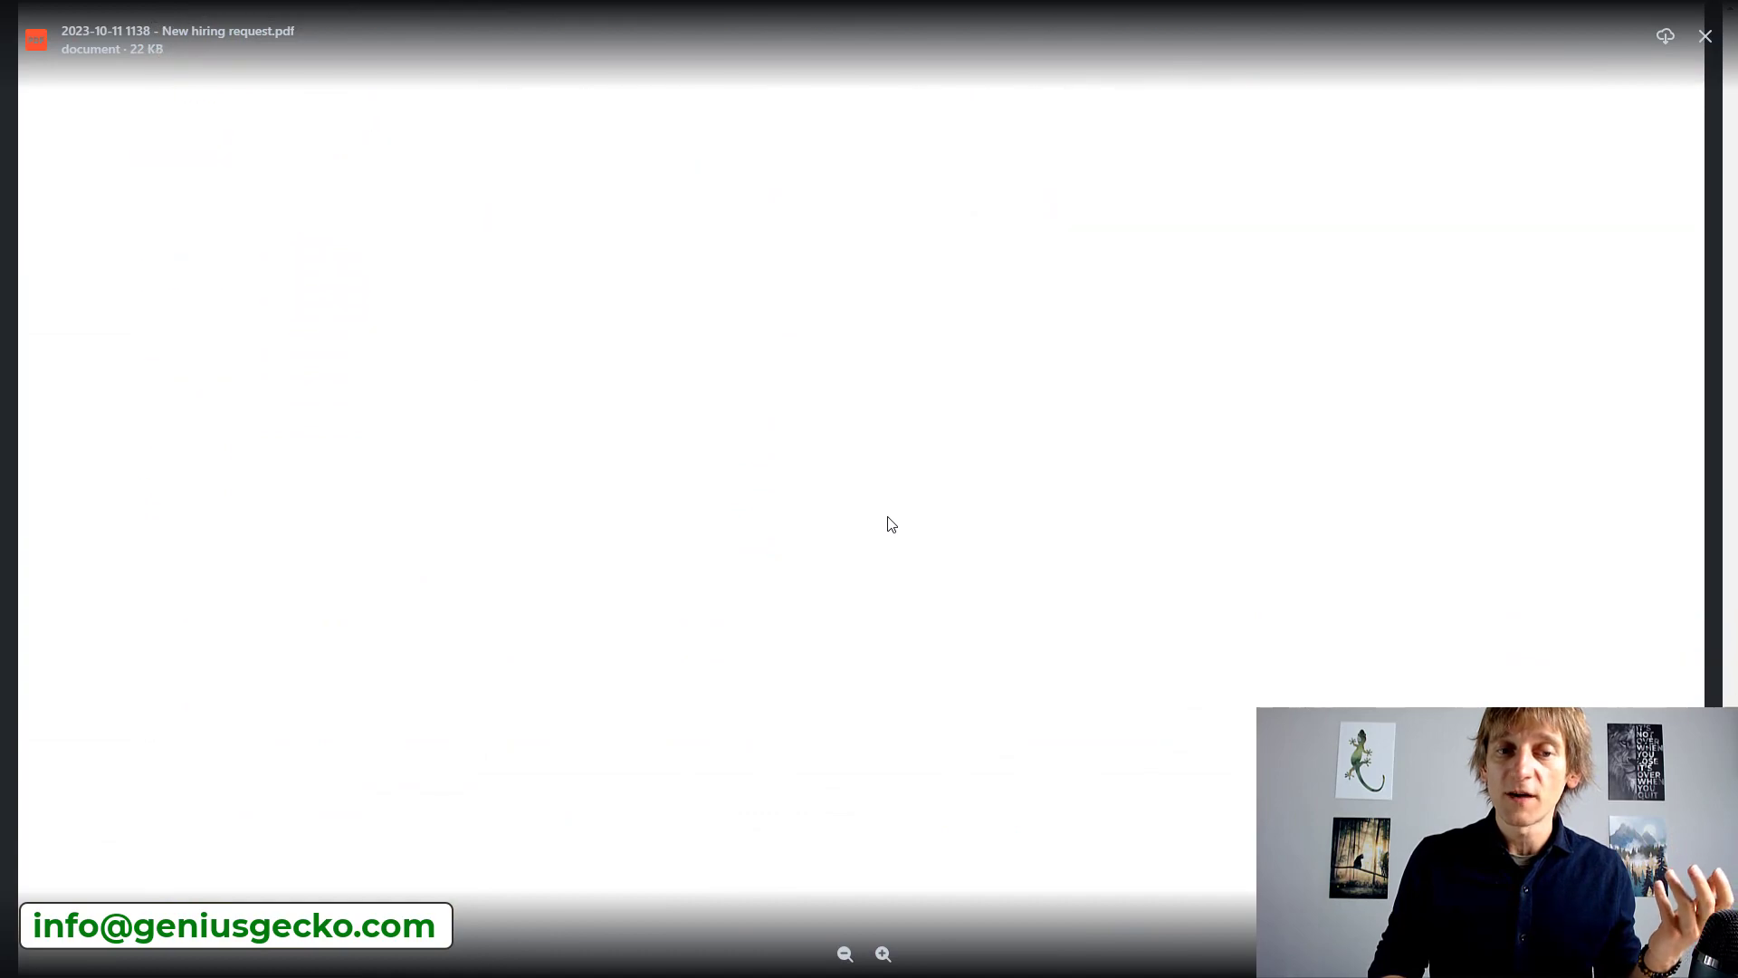
pyautogui.scroll(20, 890, 524)
pyautogui.scroll(12, 891, 523)
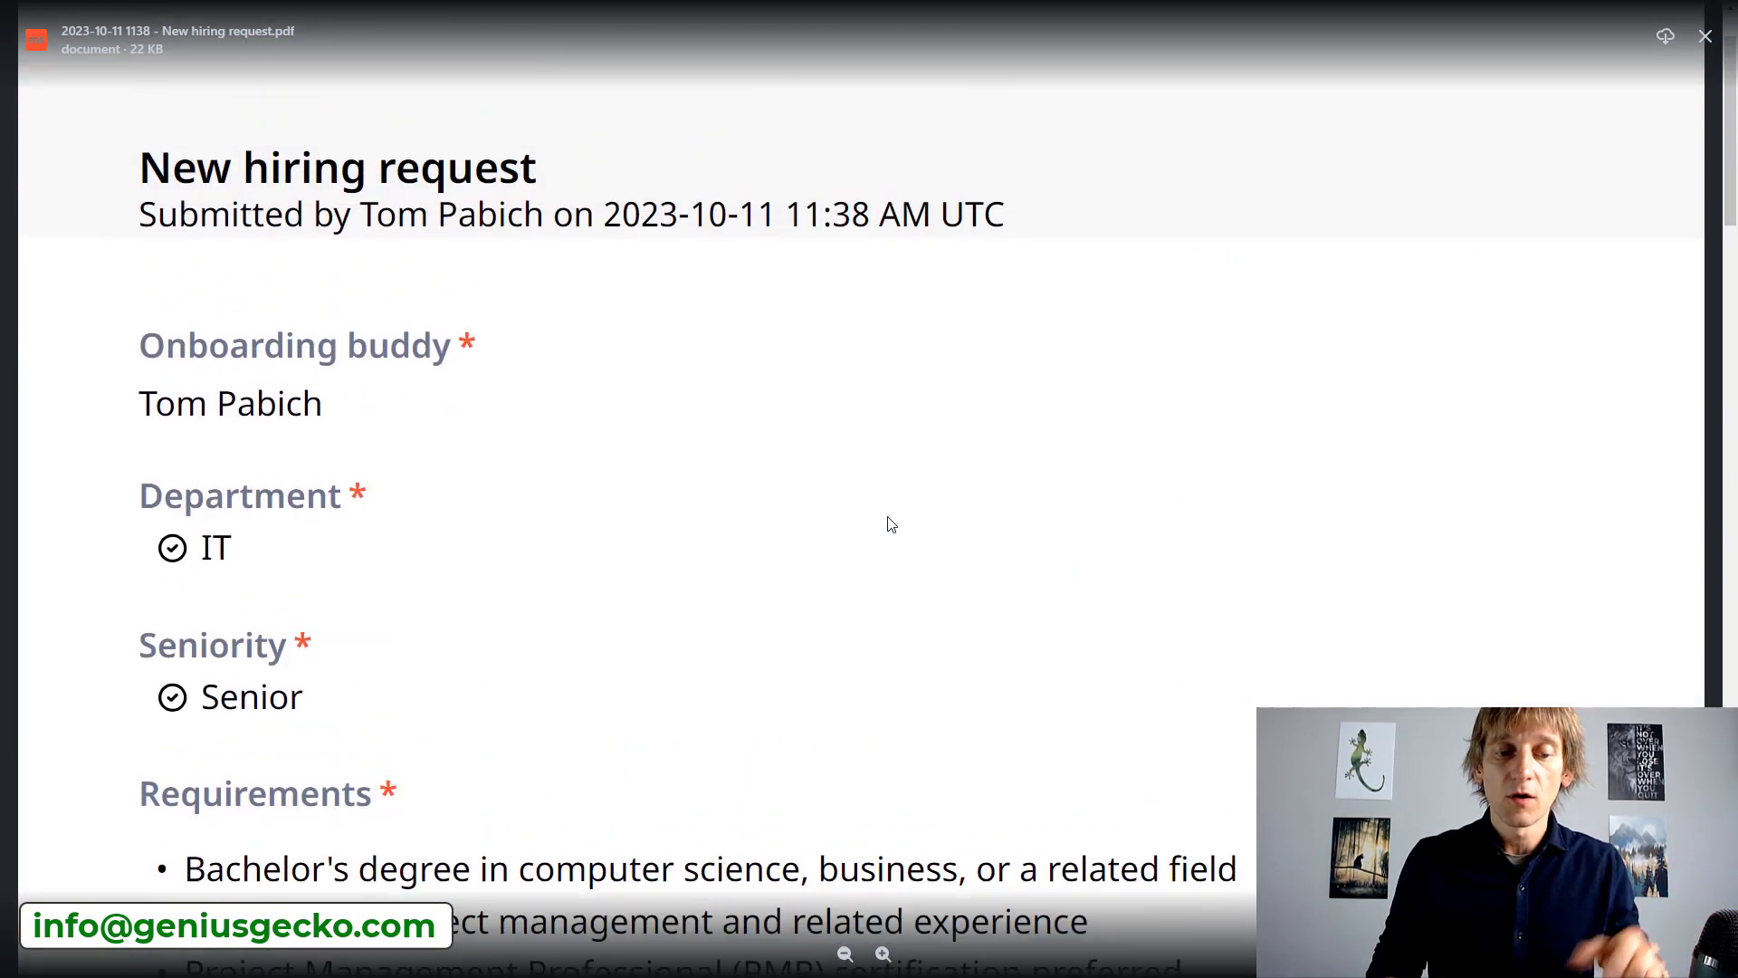
pyautogui.press('Escape')
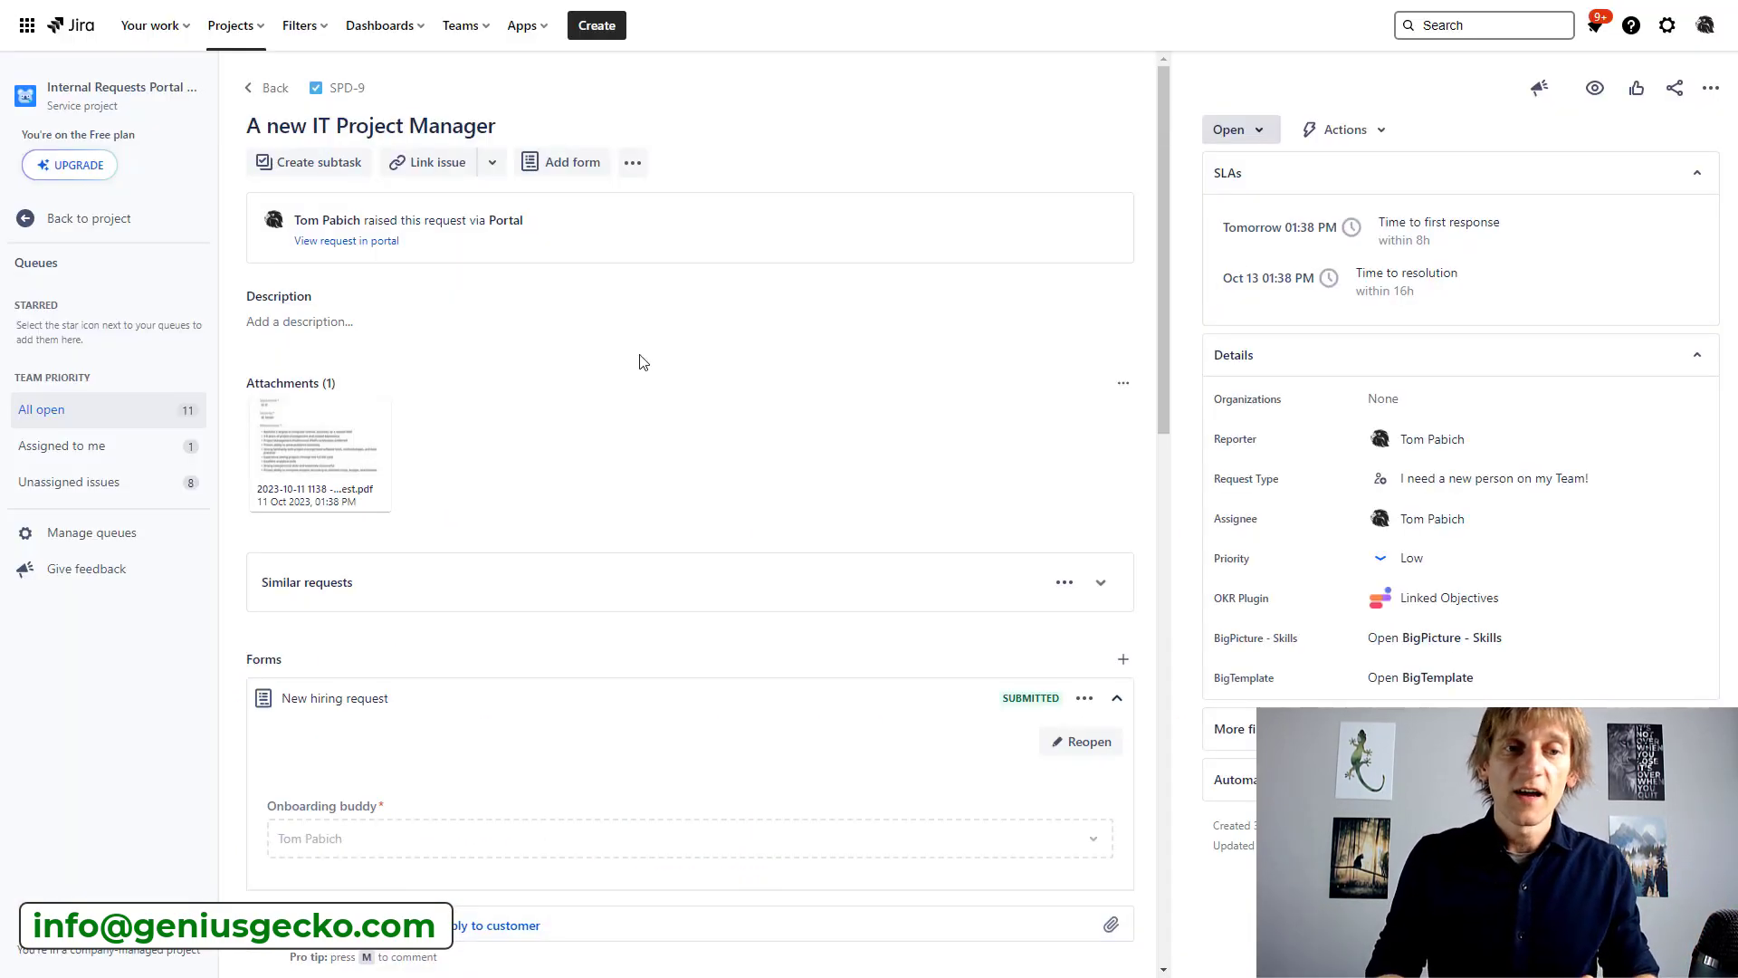
# Return to the queue of all open requests and open "I need help with finding the right person for my Security Team"
pyautogui.click(268, 88)
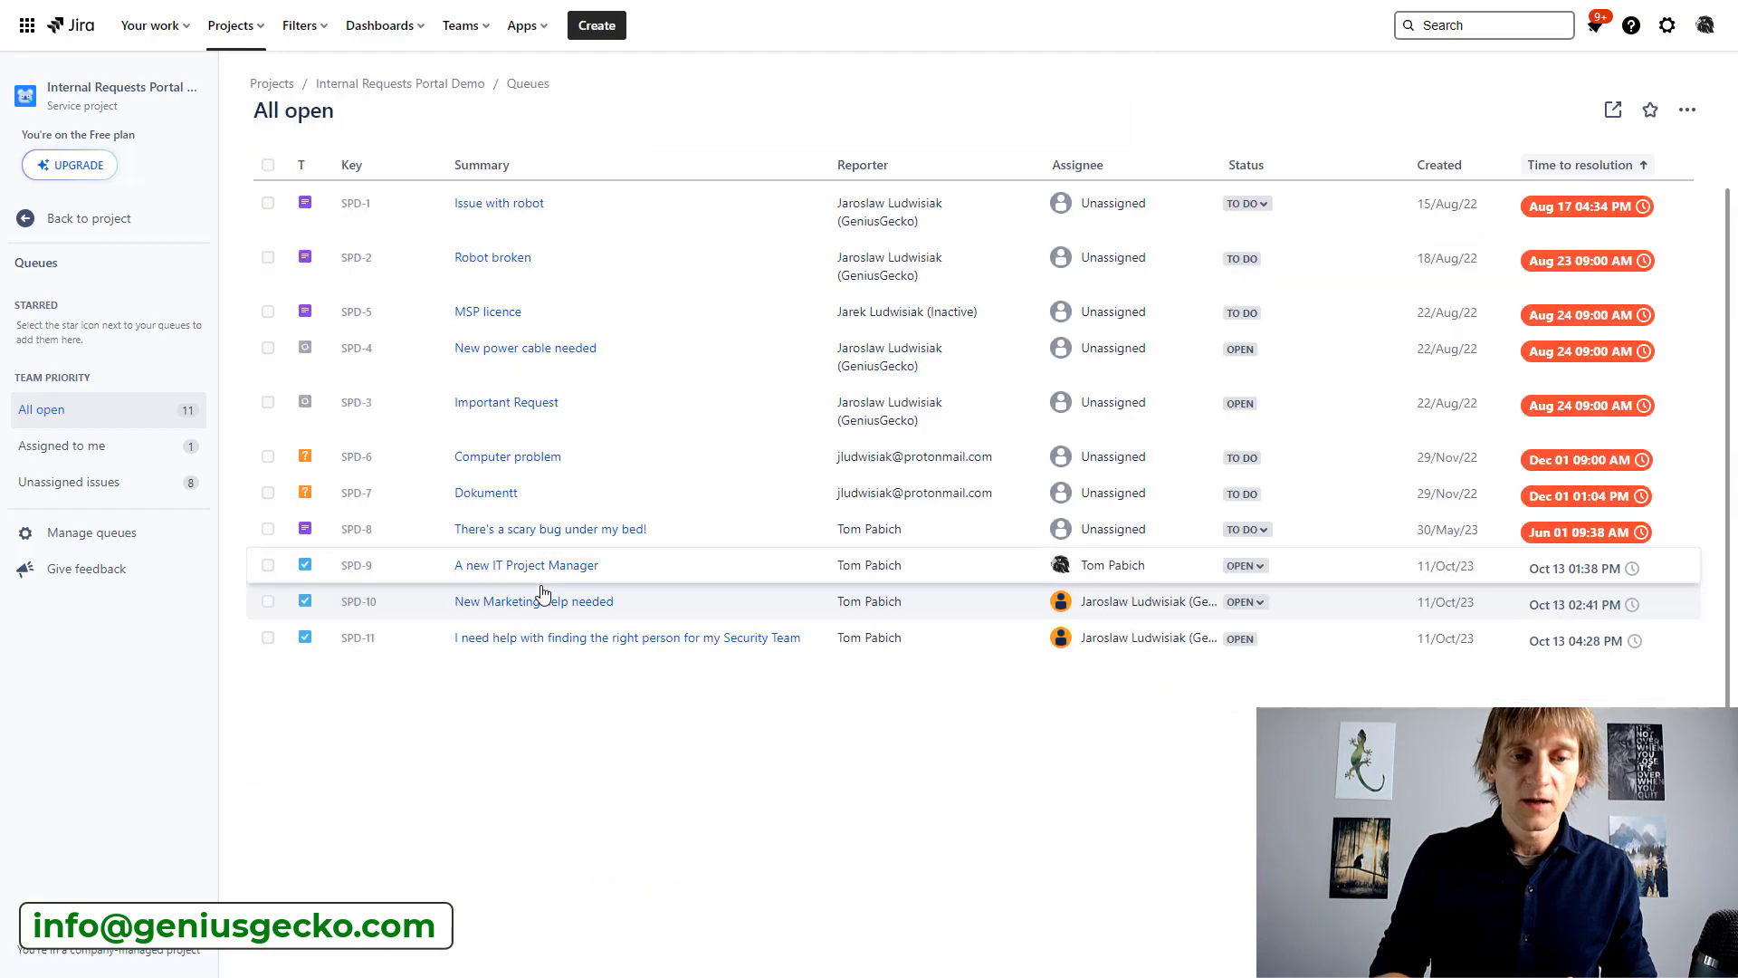
pyautogui.click(545, 641)
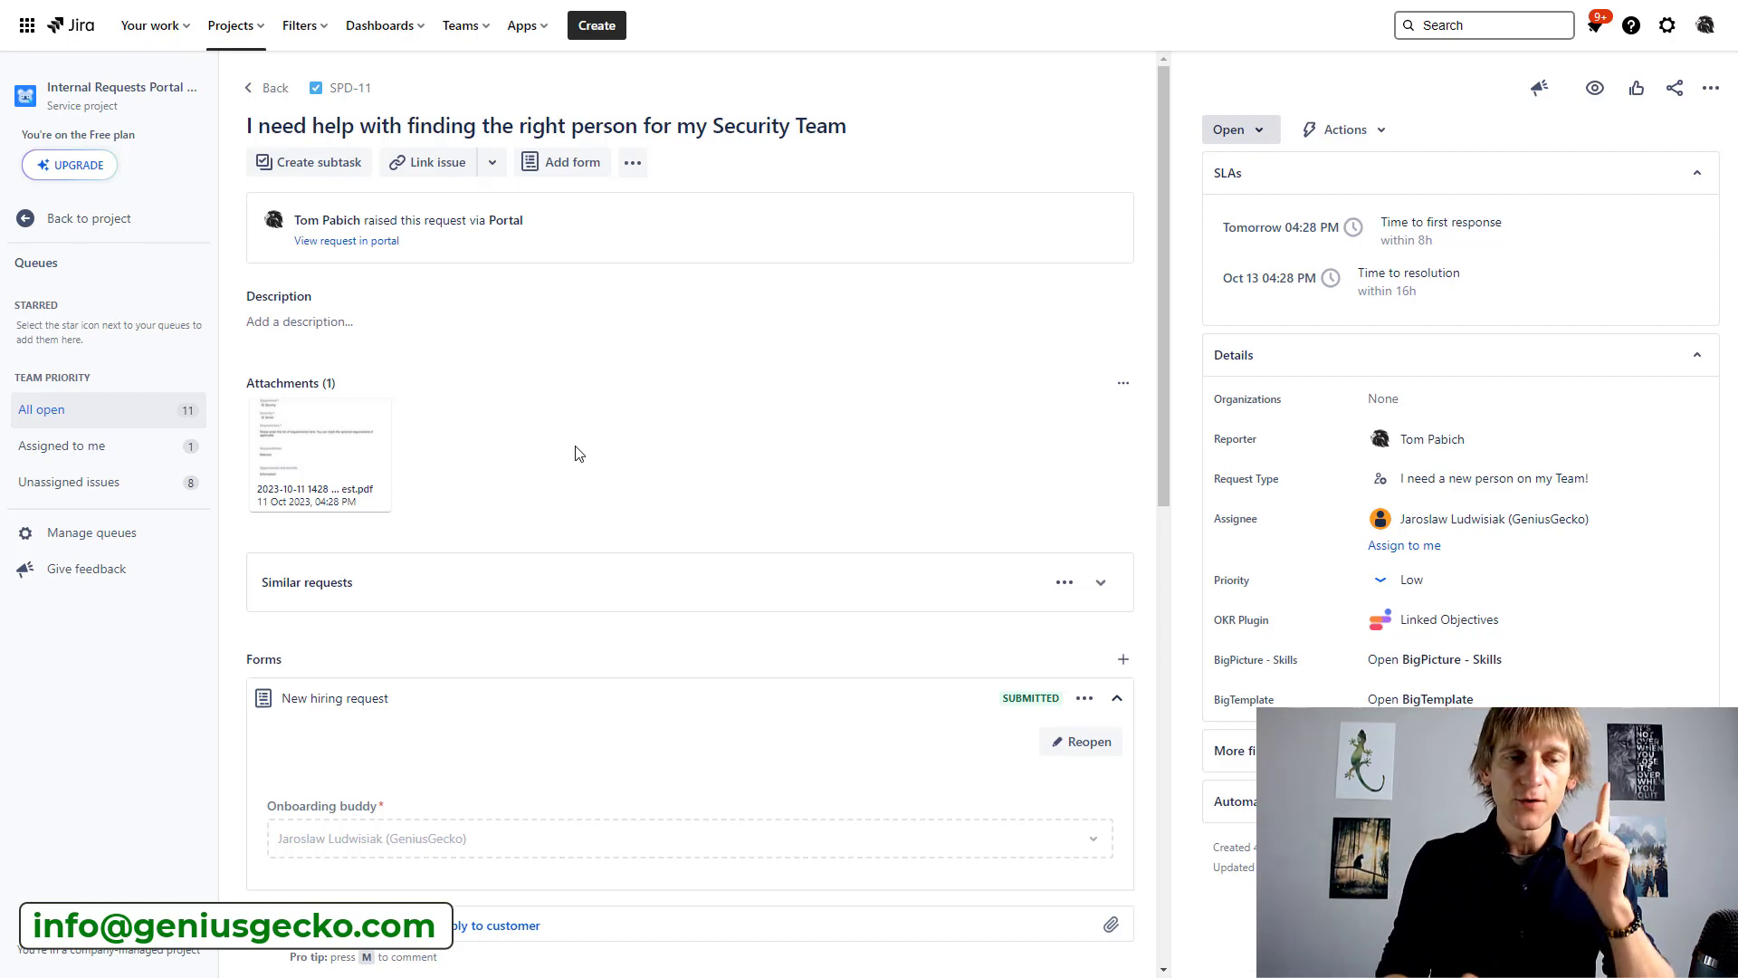
# Go to the forms in the project settings and create a blank form named "Title"
pyautogui.click(88, 220)
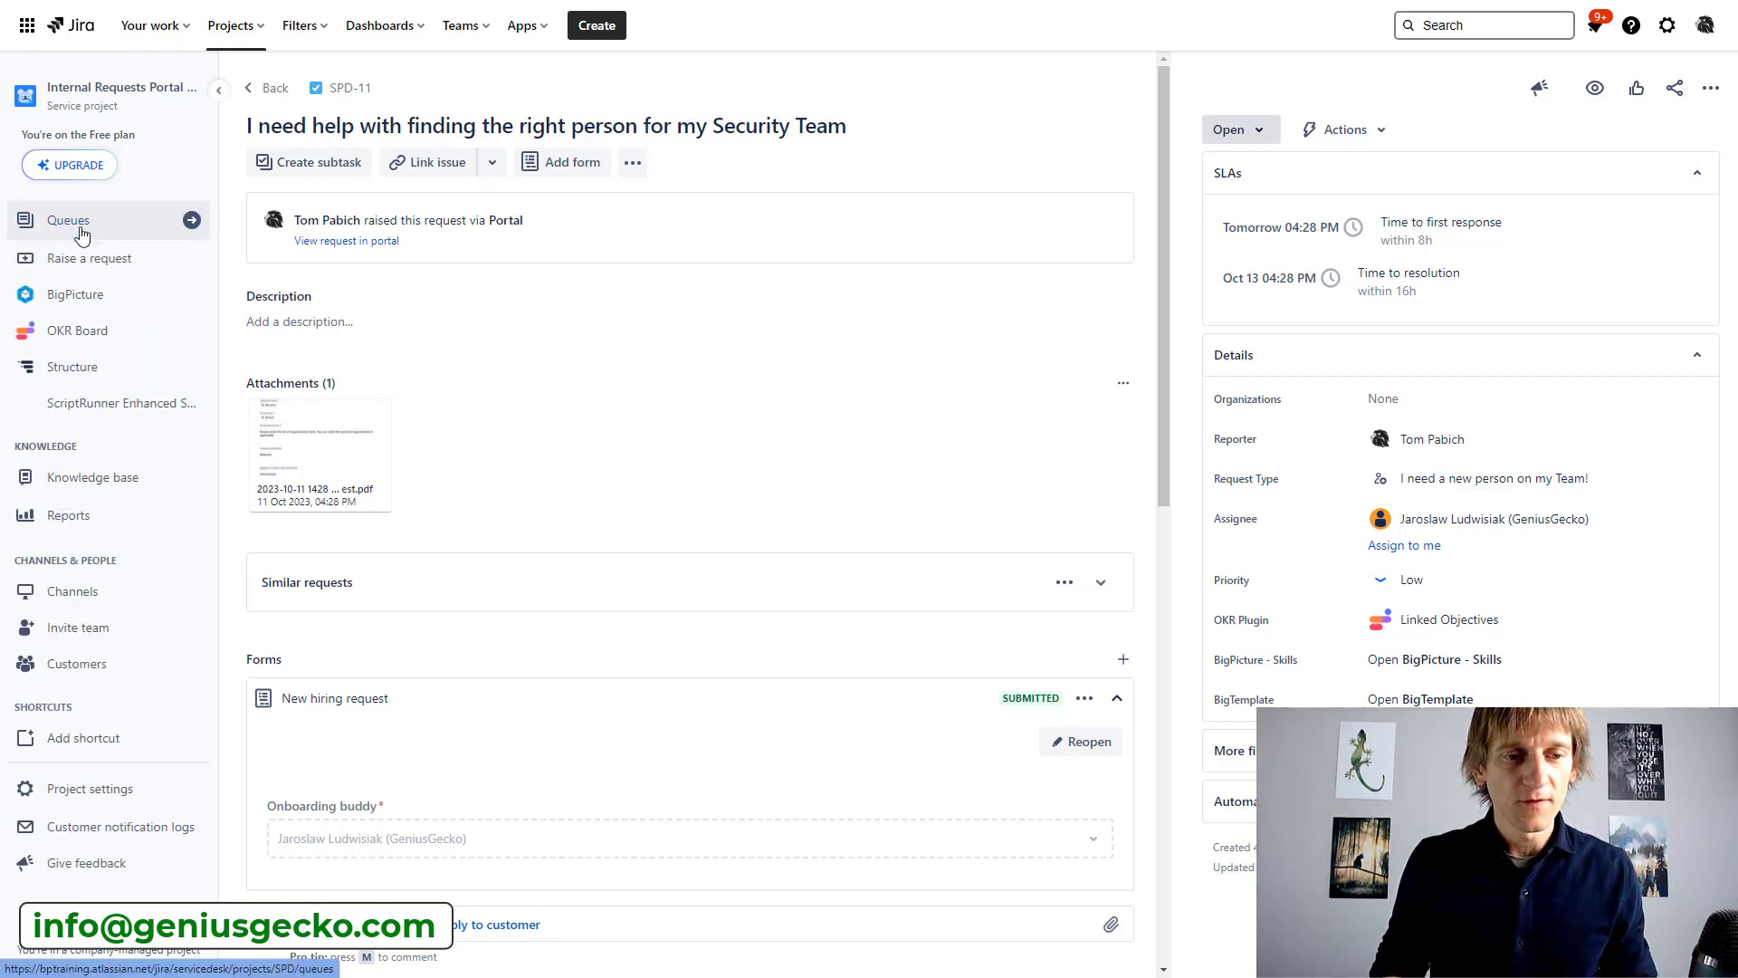
pyautogui.click(90, 789)
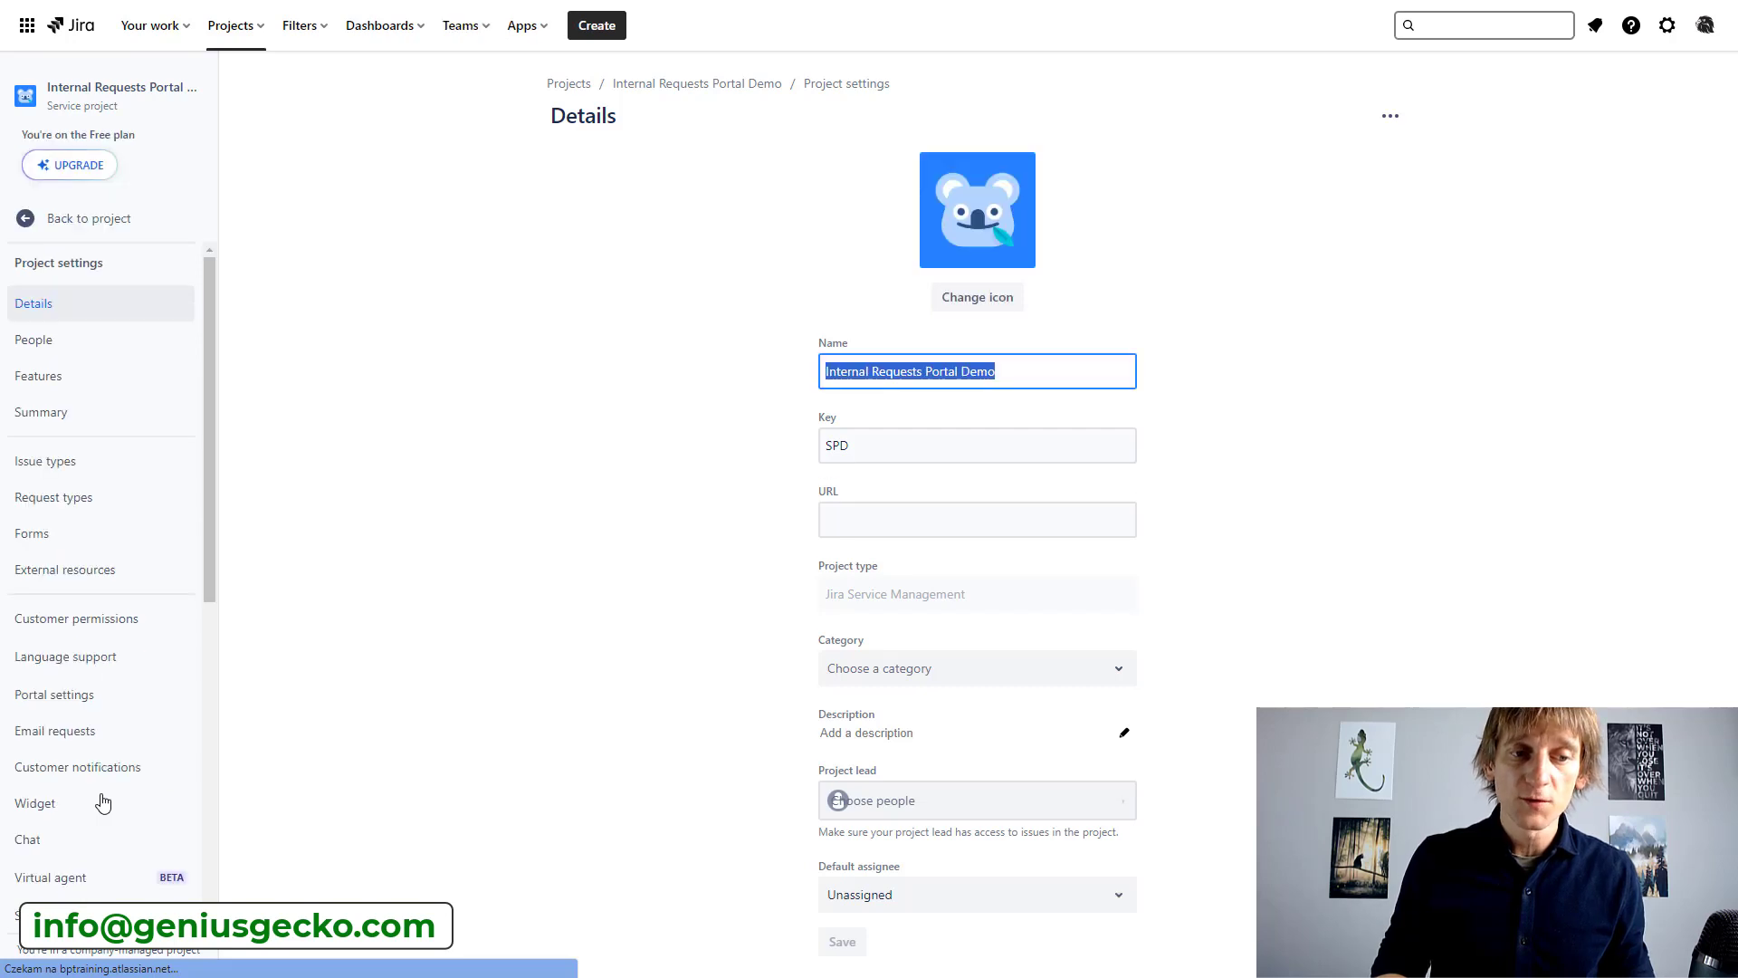
pyautogui.click(32, 535)
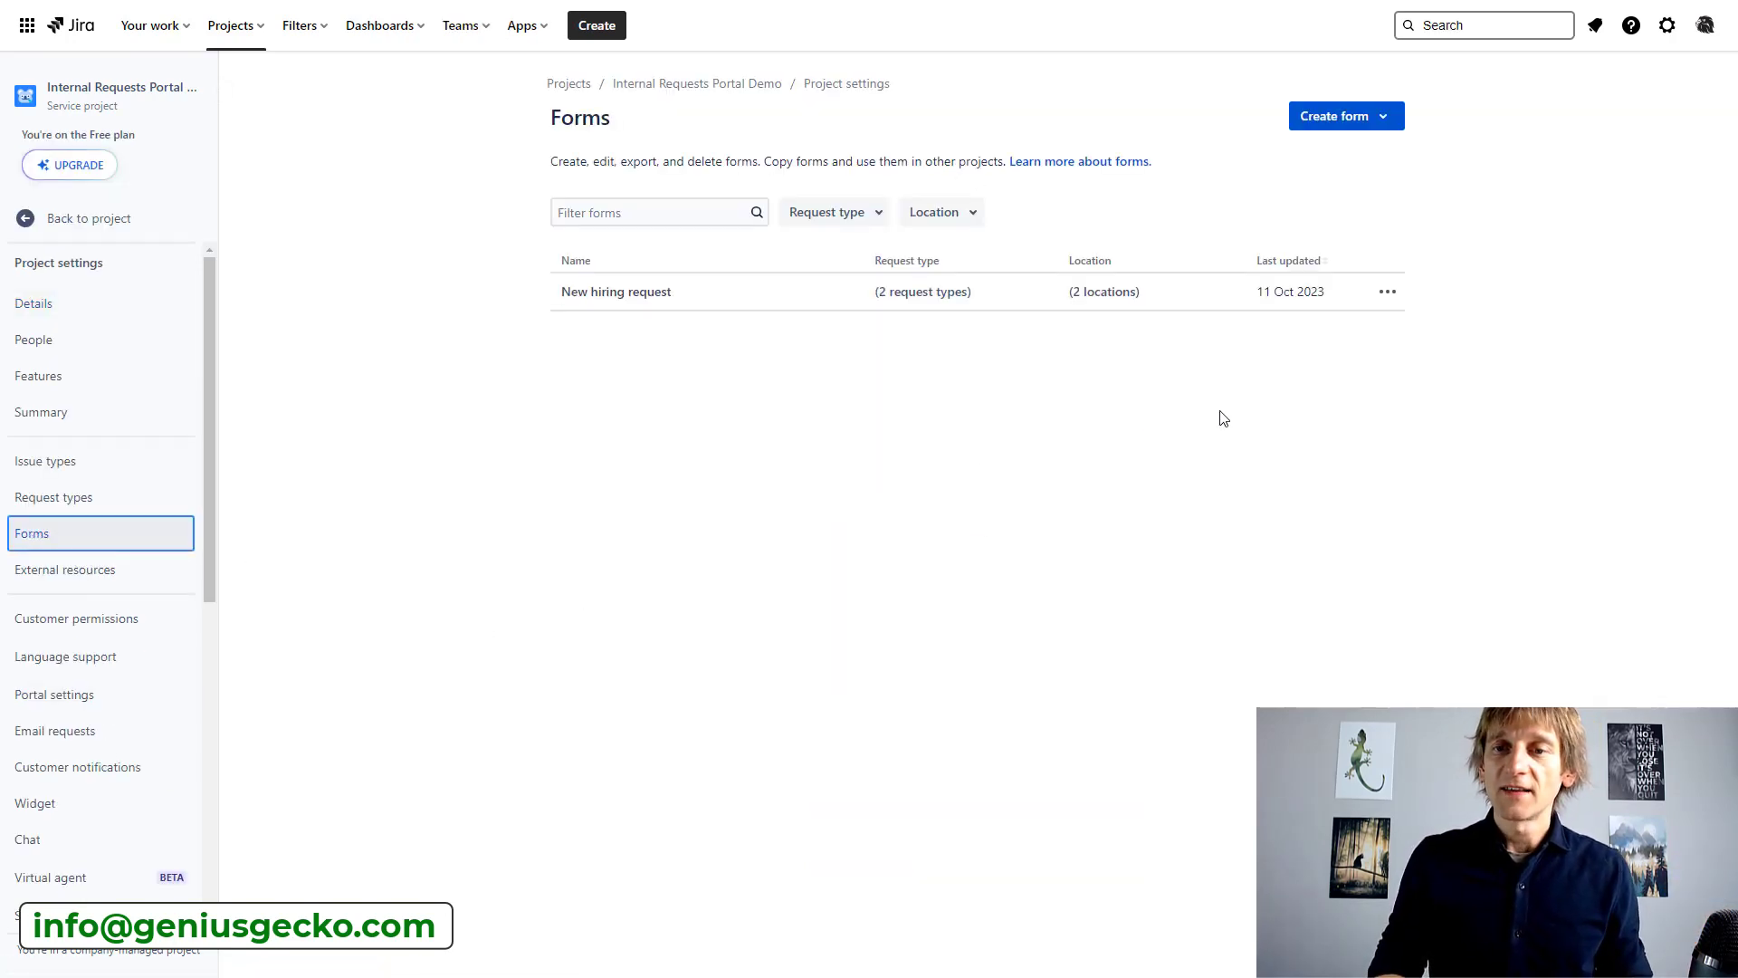
pyautogui.click(1378, 118)
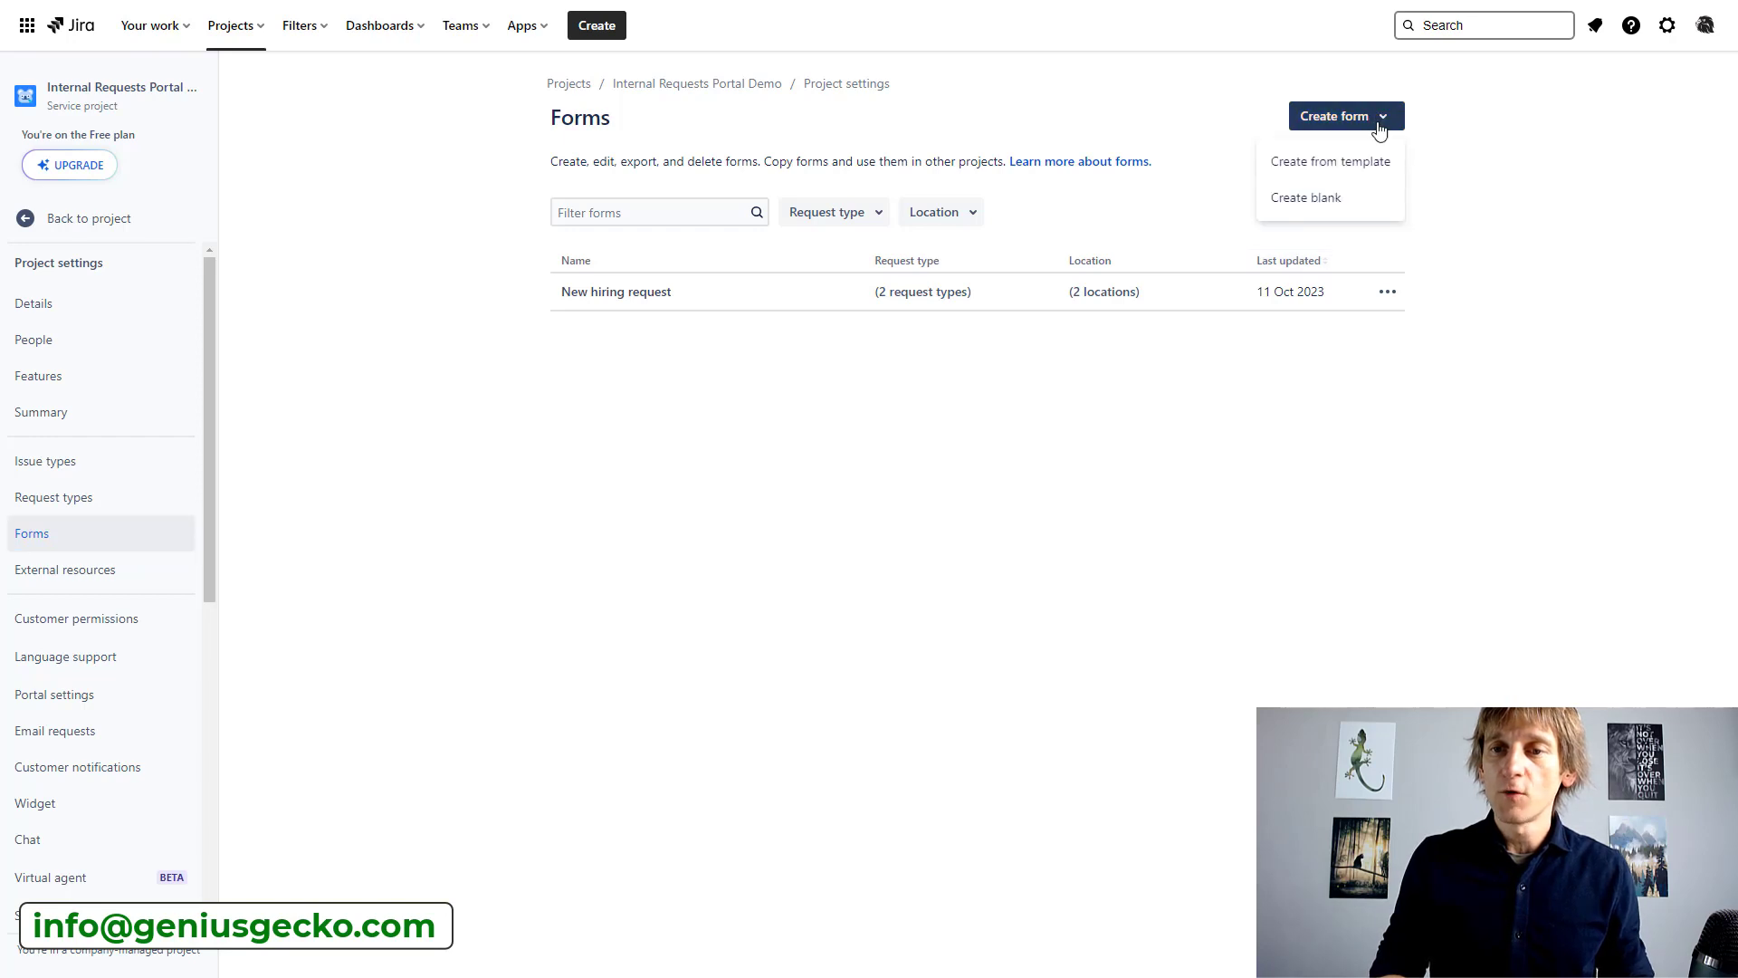
pyautogui.click(1334, 207)
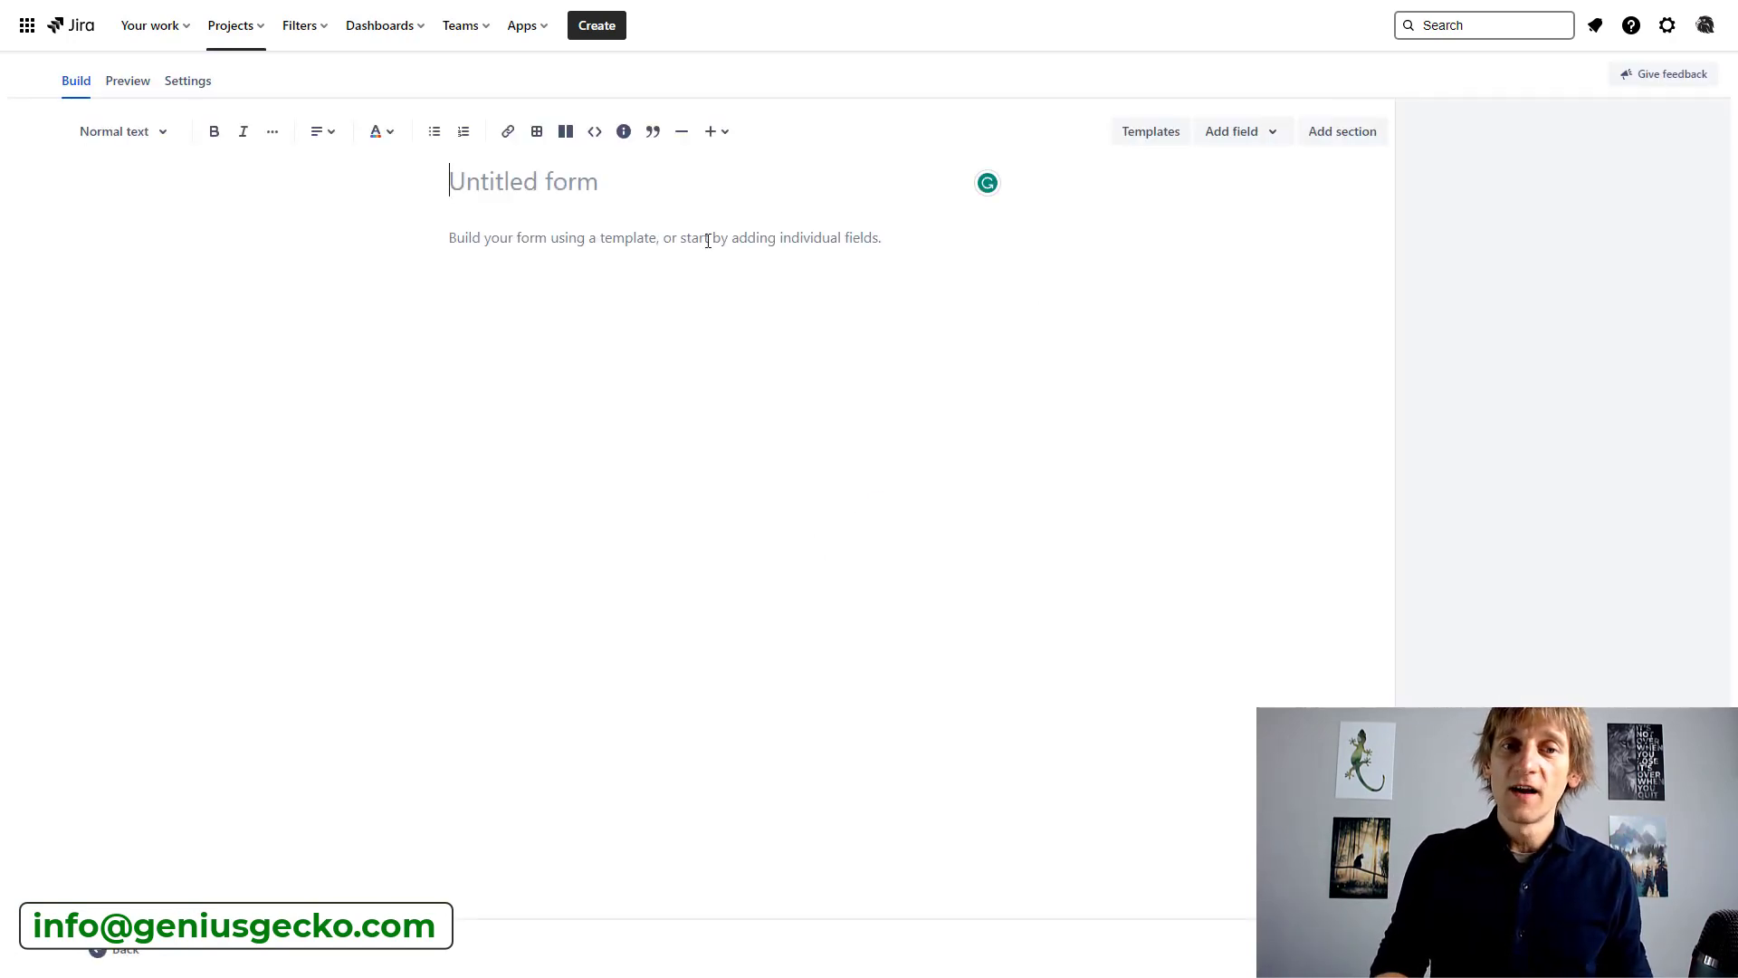
pyautogui.write('Title')
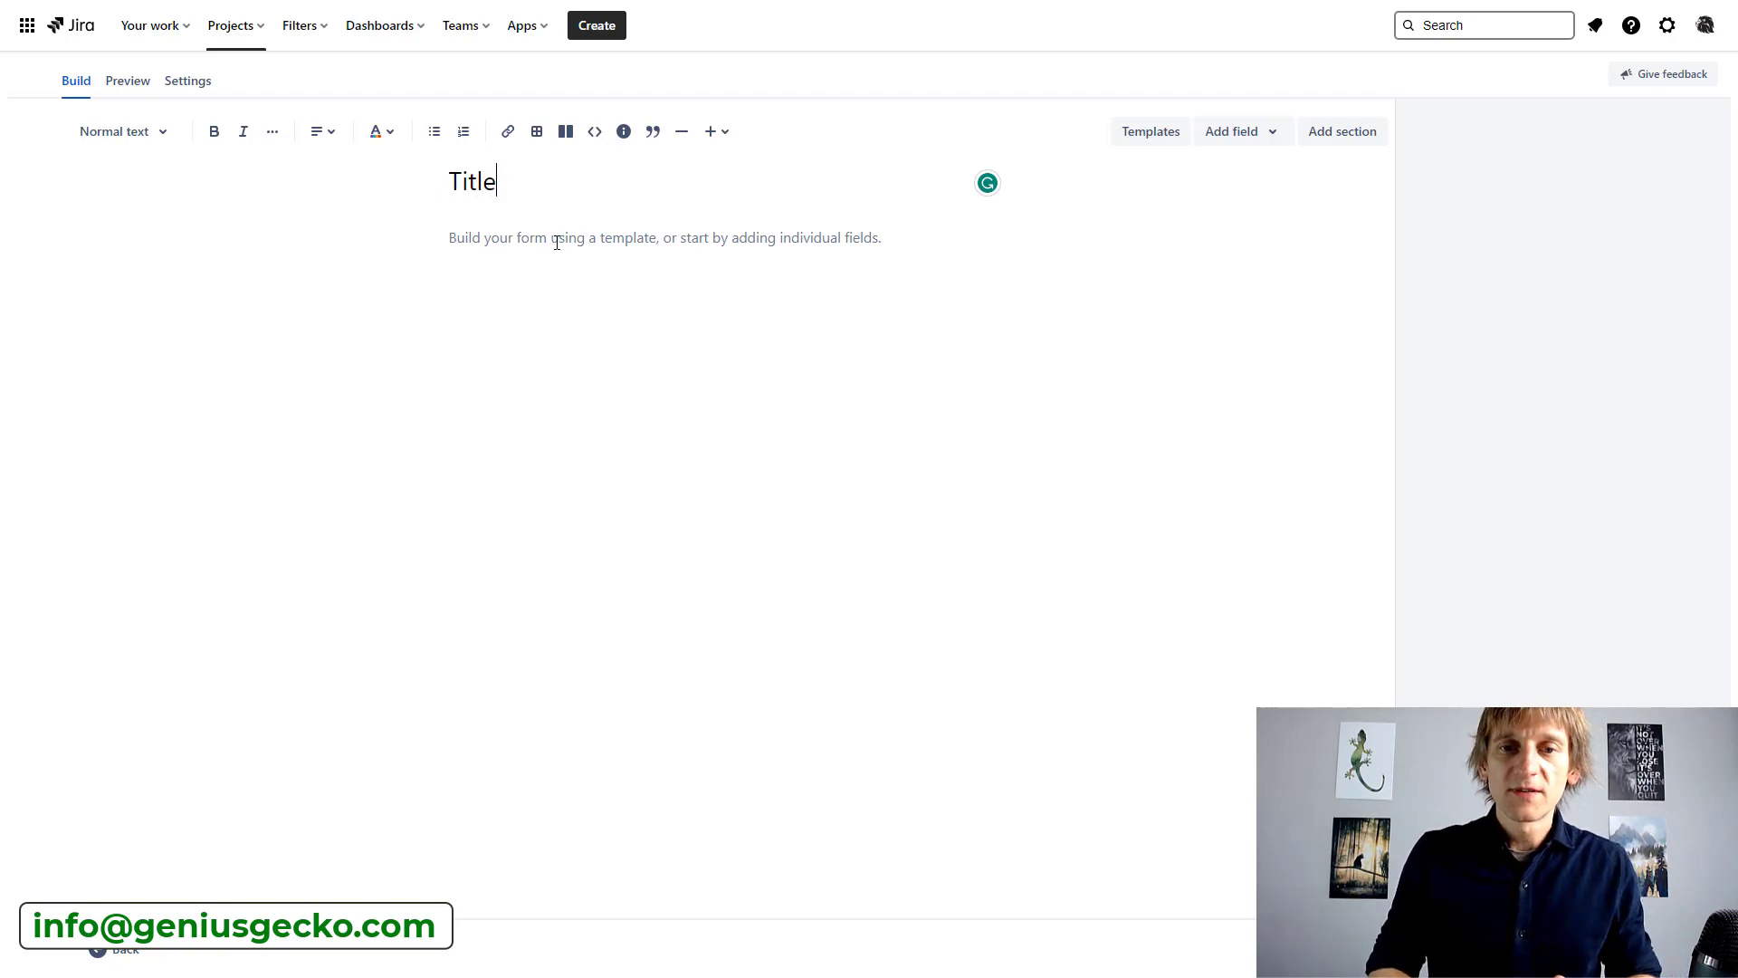
# Add a radio buttons field to the form and set its display name to "Department"
pyautogui.click(1237, 142)
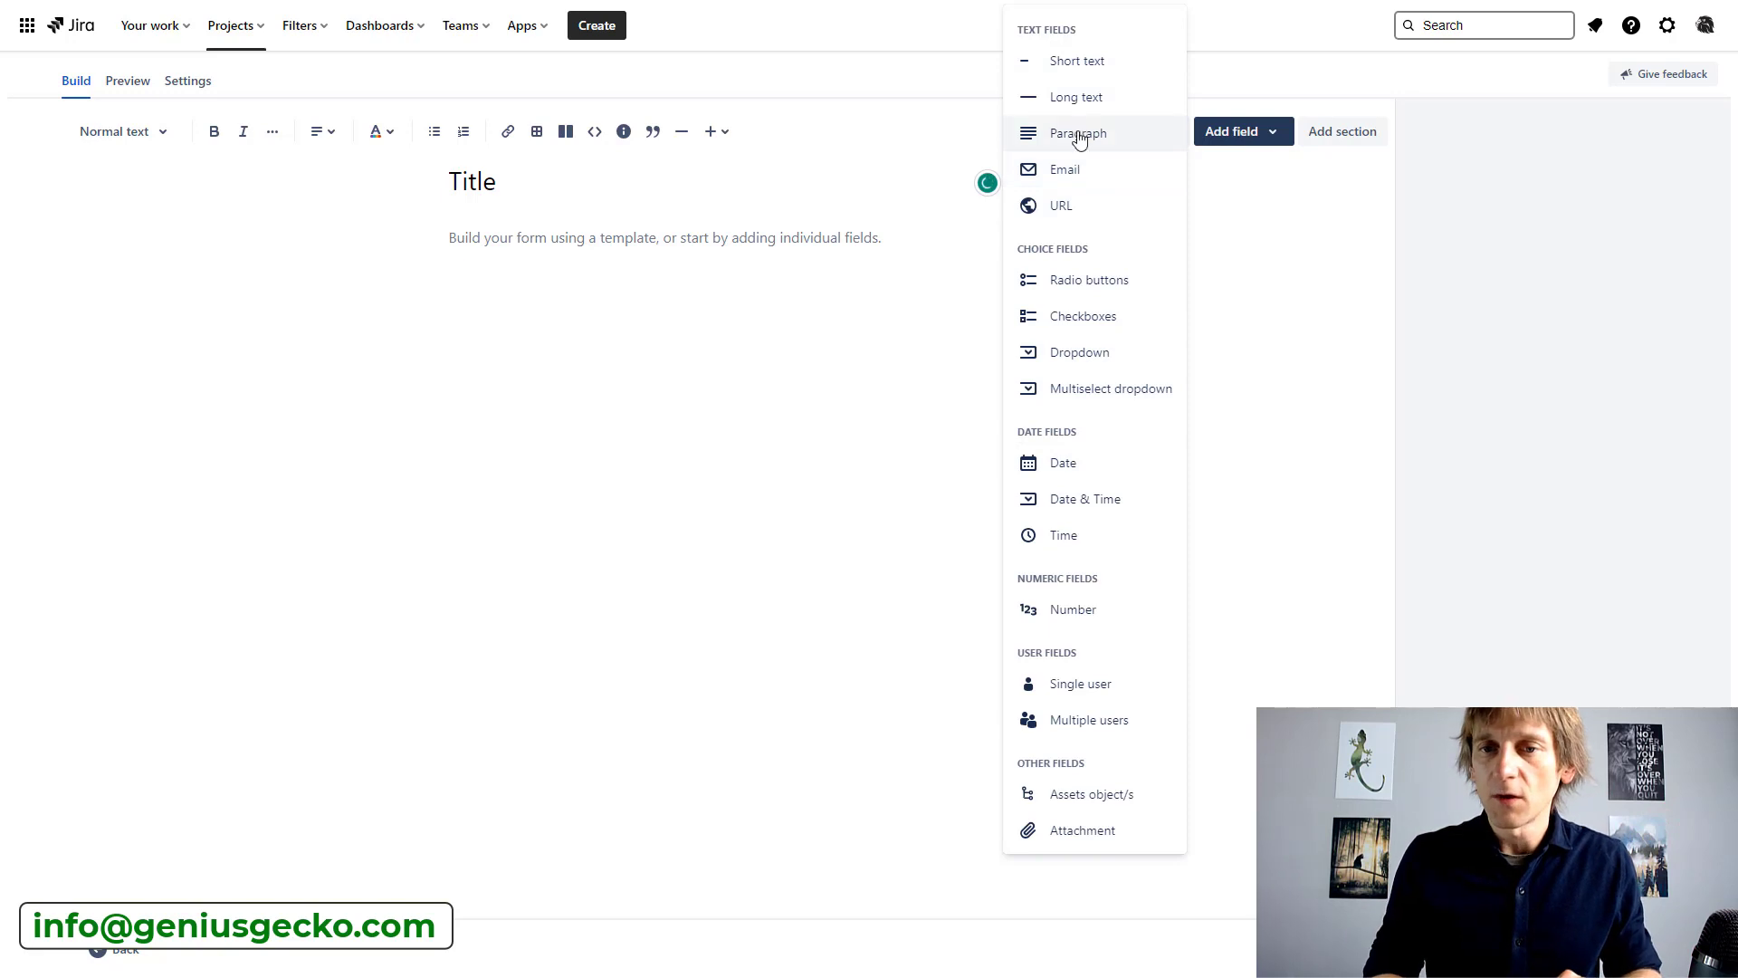
pyautogui.click(1084, 286)
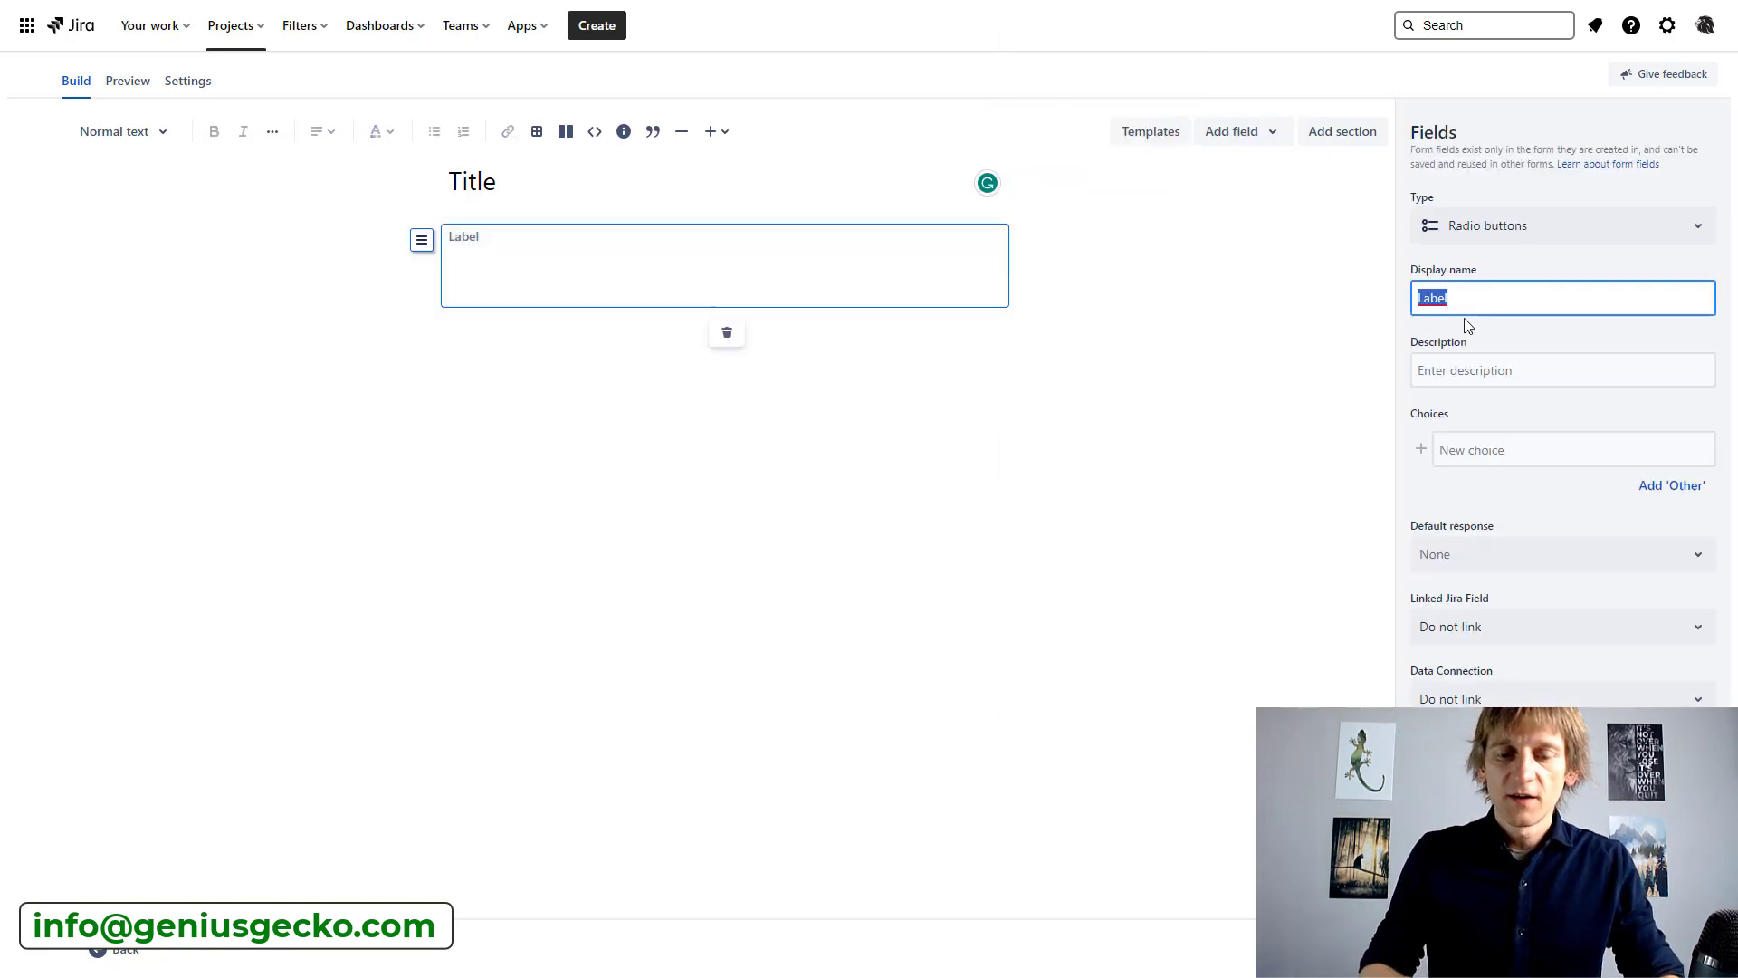
pyautogui.write('Department')
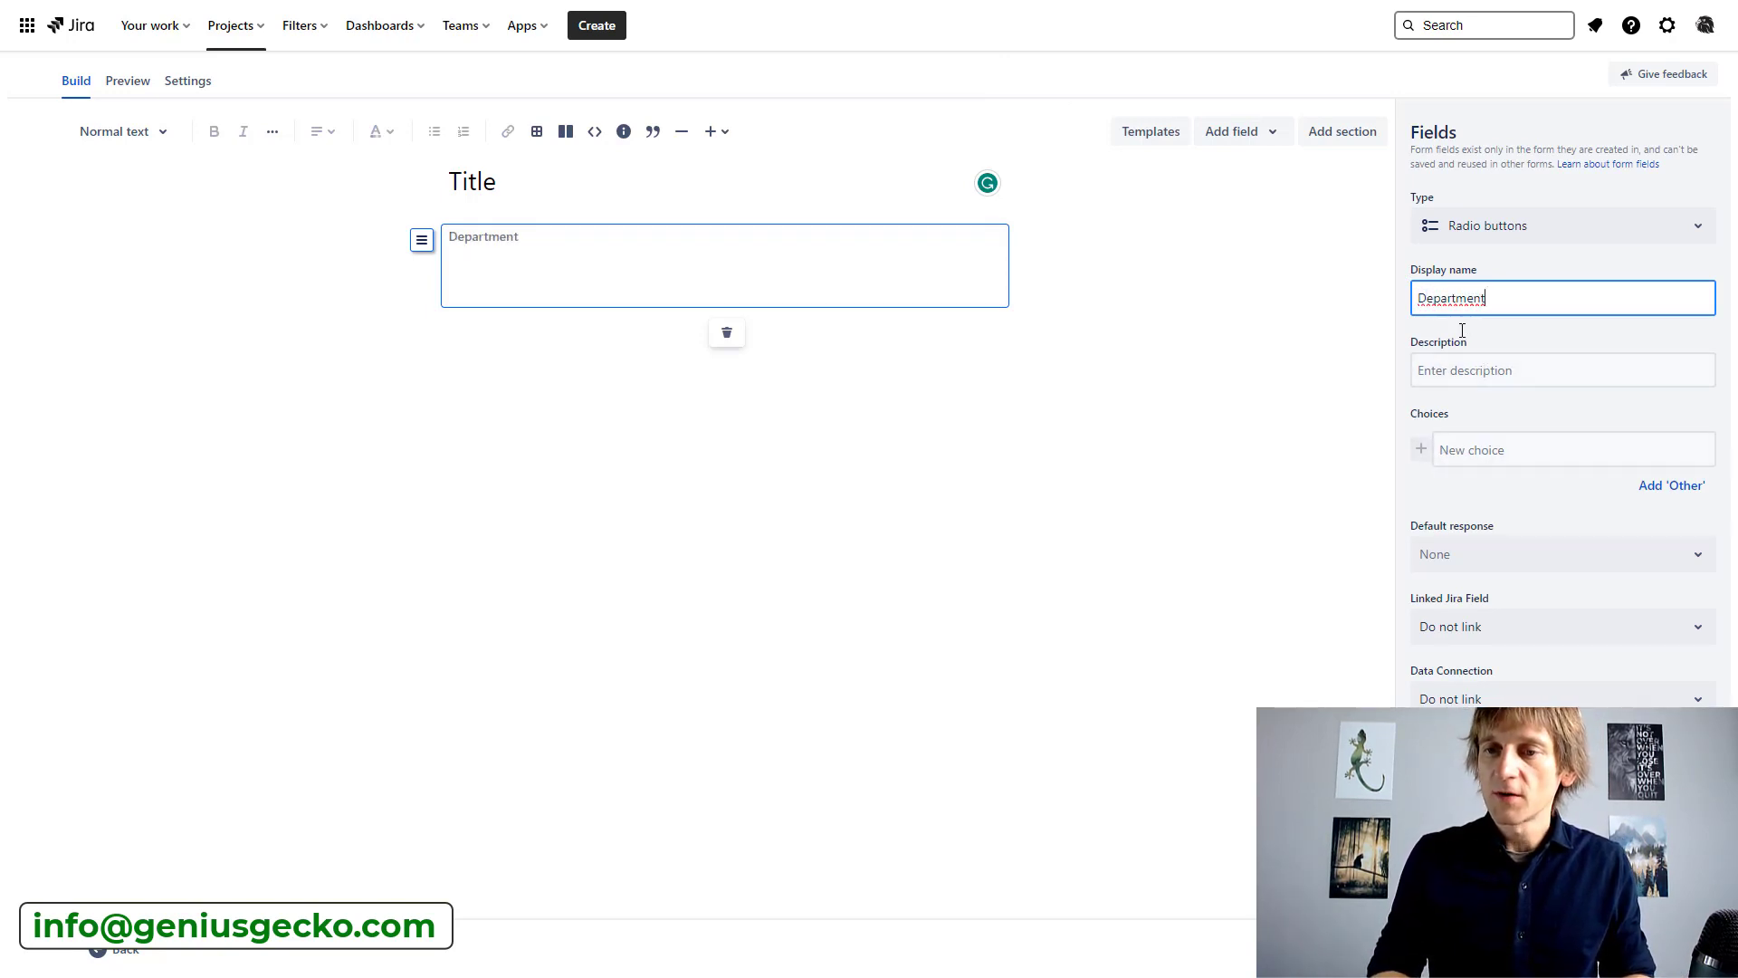
# Add the choices 1, 2 and 3 to the Department field
pyautogui.click(1457, 451)
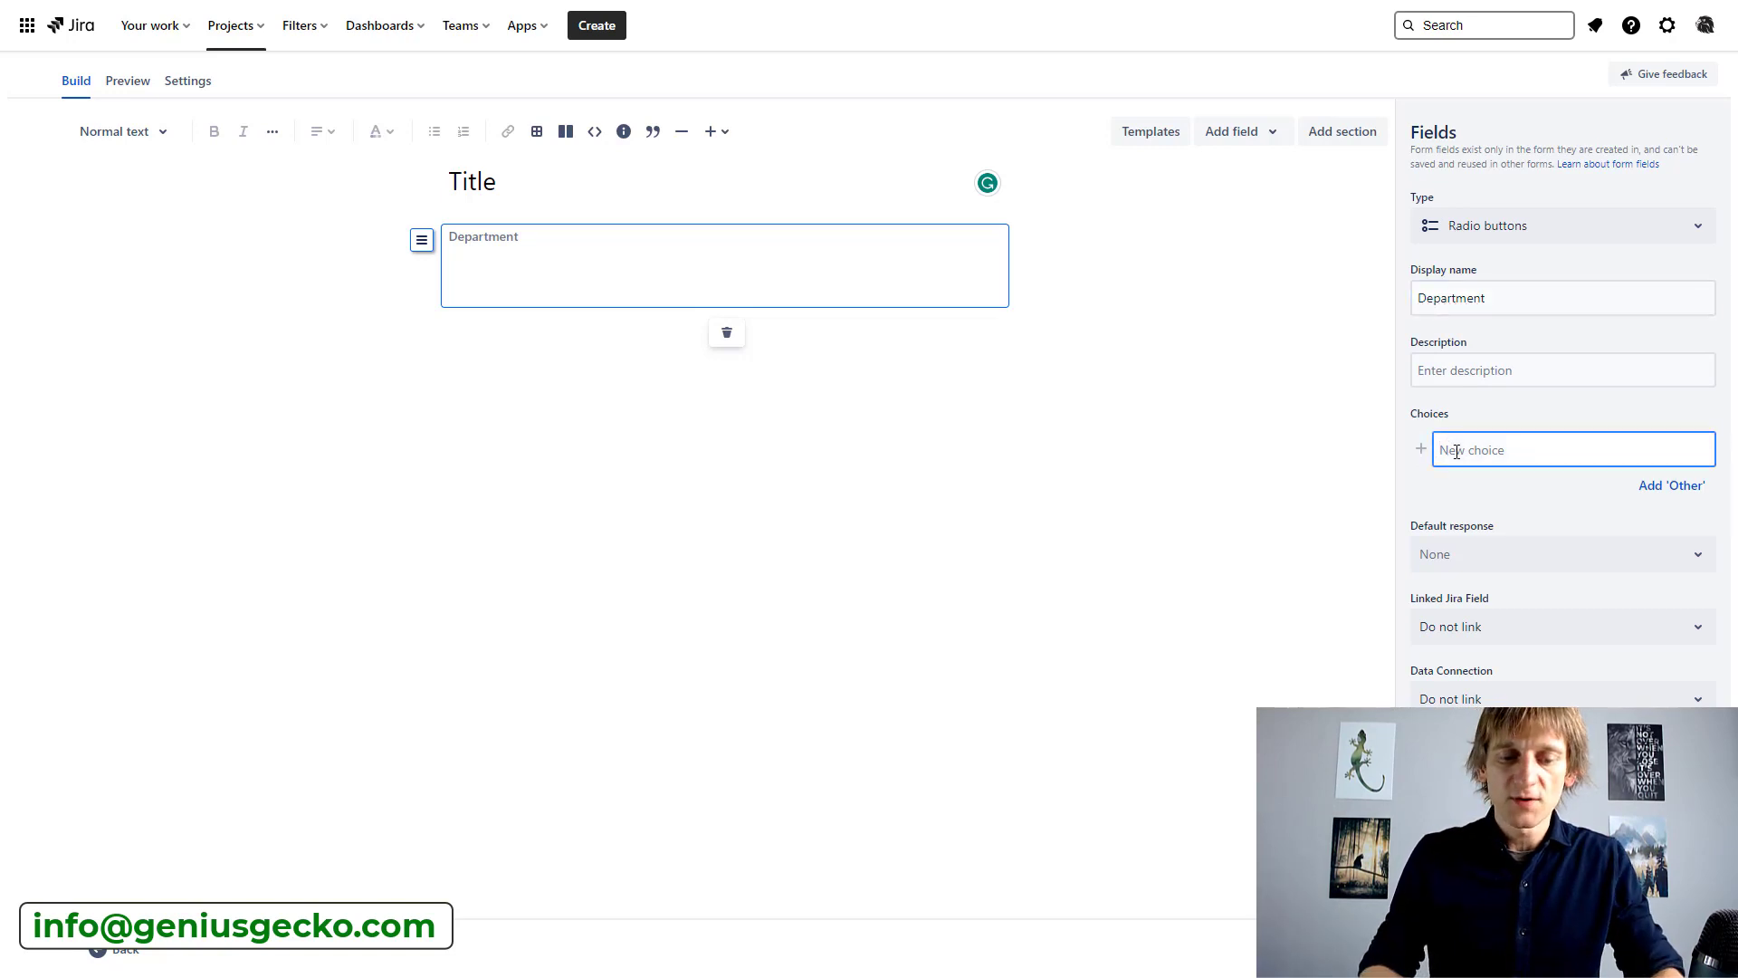
pyautogui.write('1')
pyautogui.click(1420, 449)
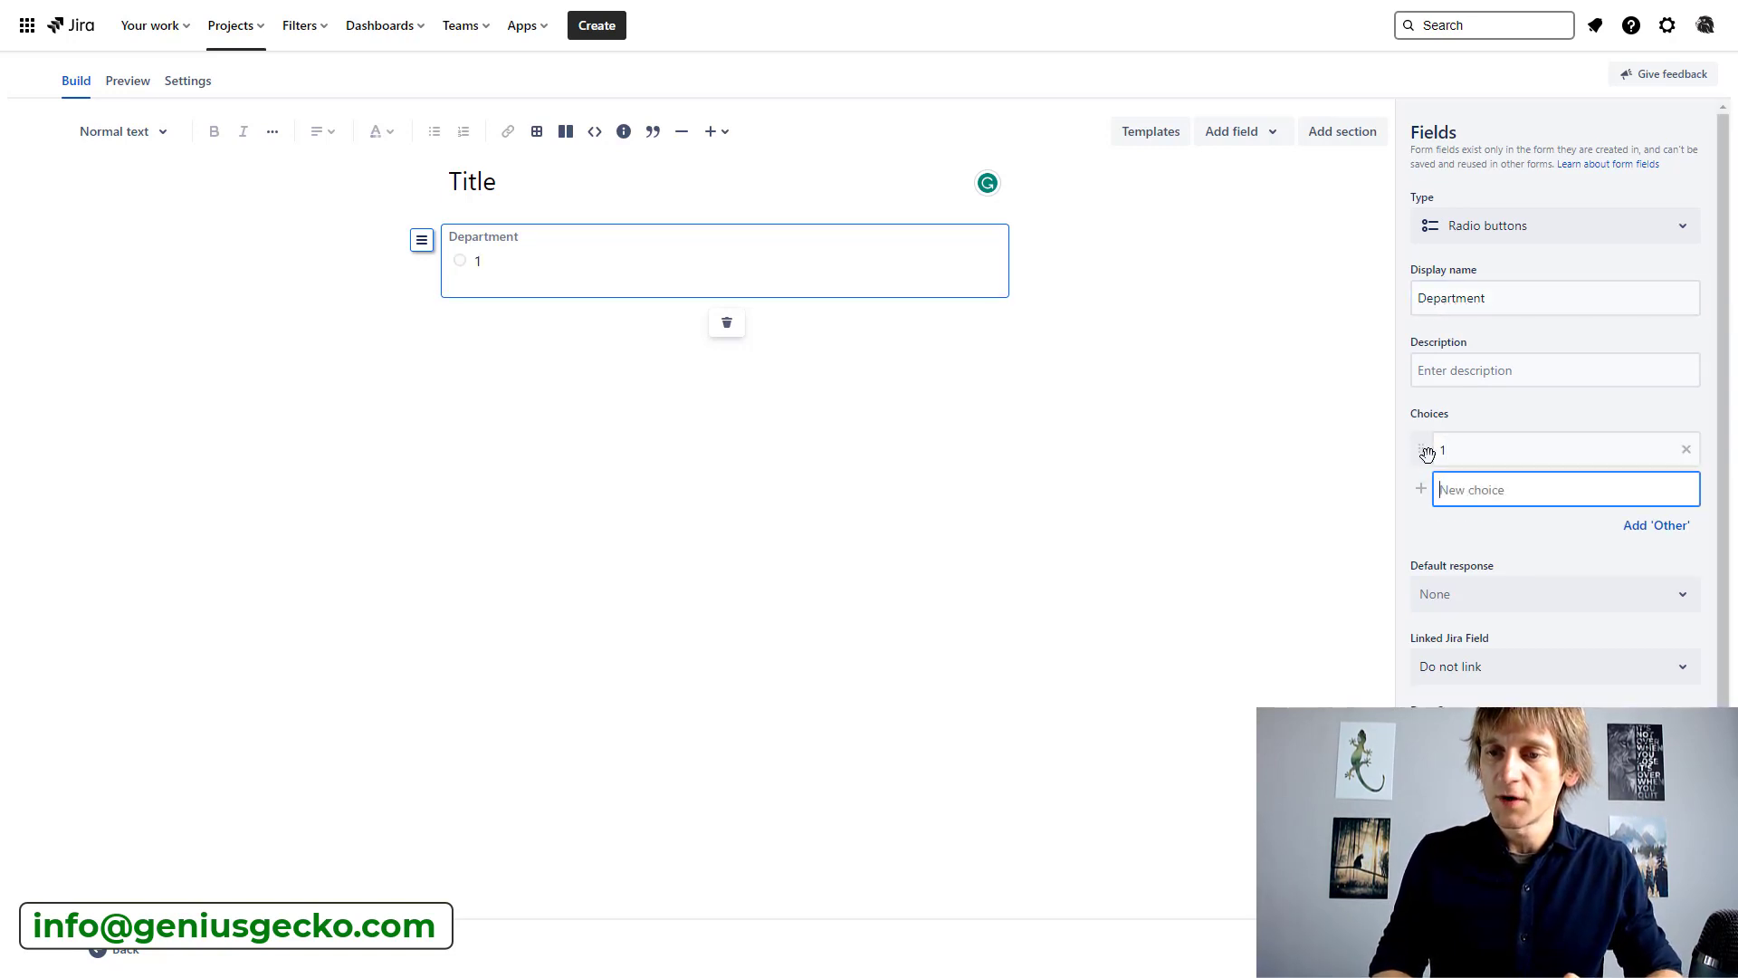
pyautogui.write('2')
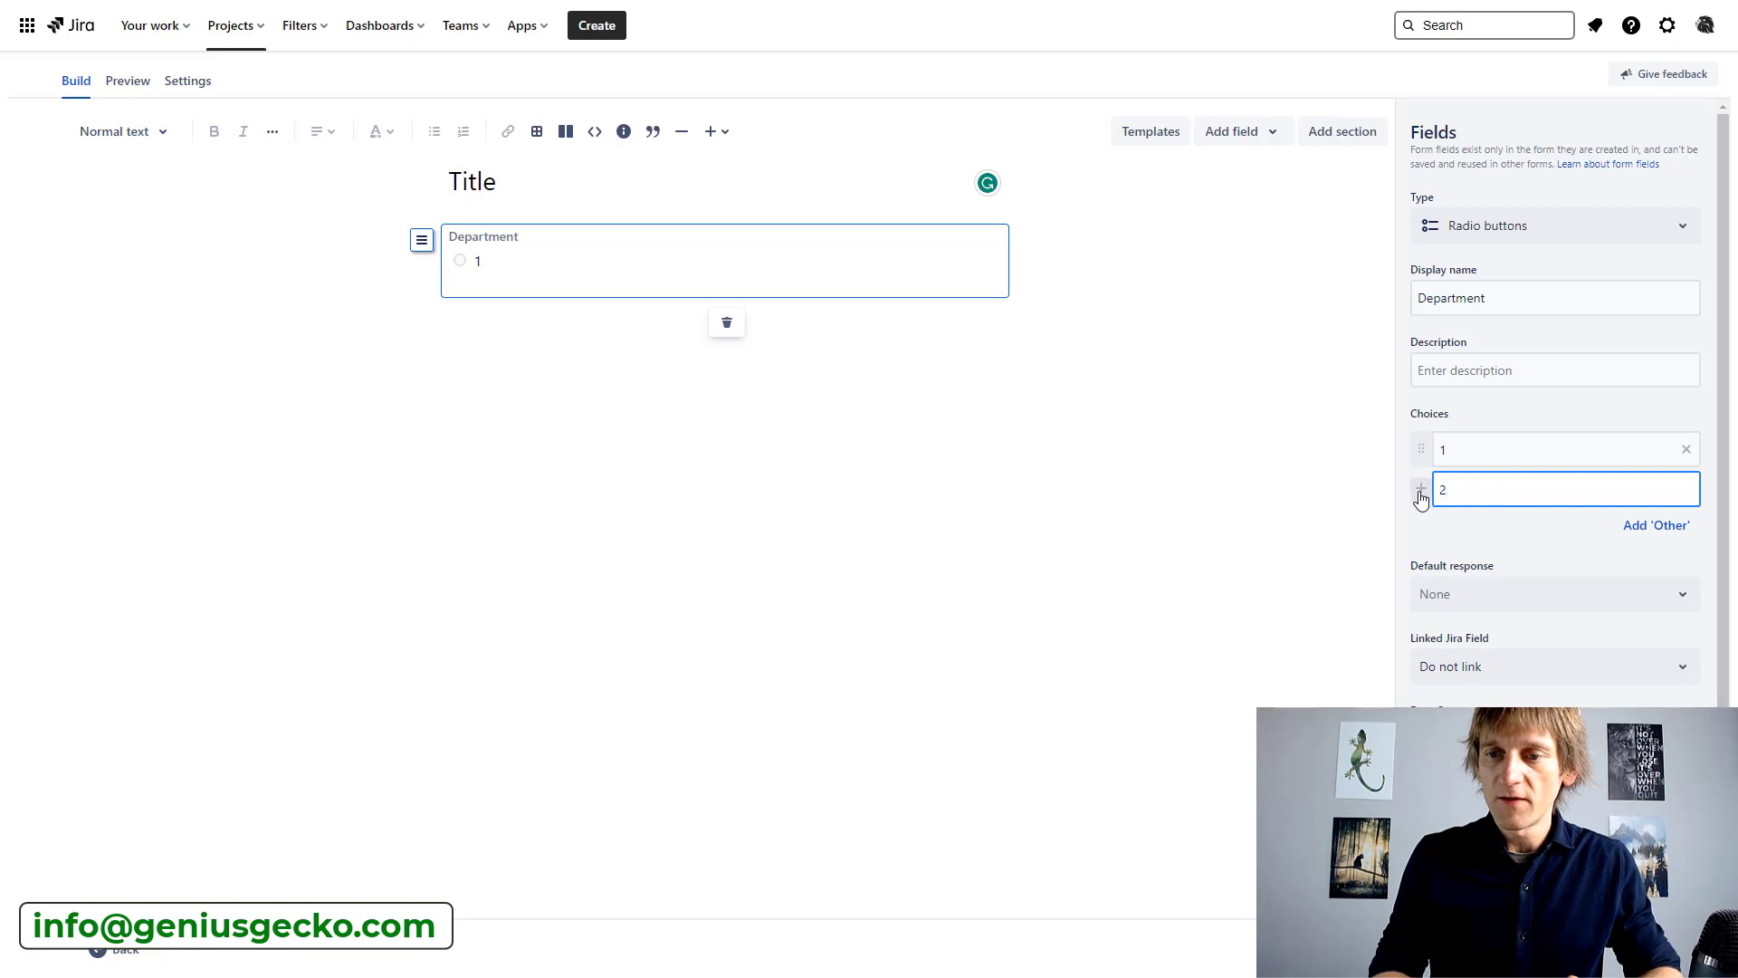
pyautogui.click(1421, 489)
pyautogui.write('3')
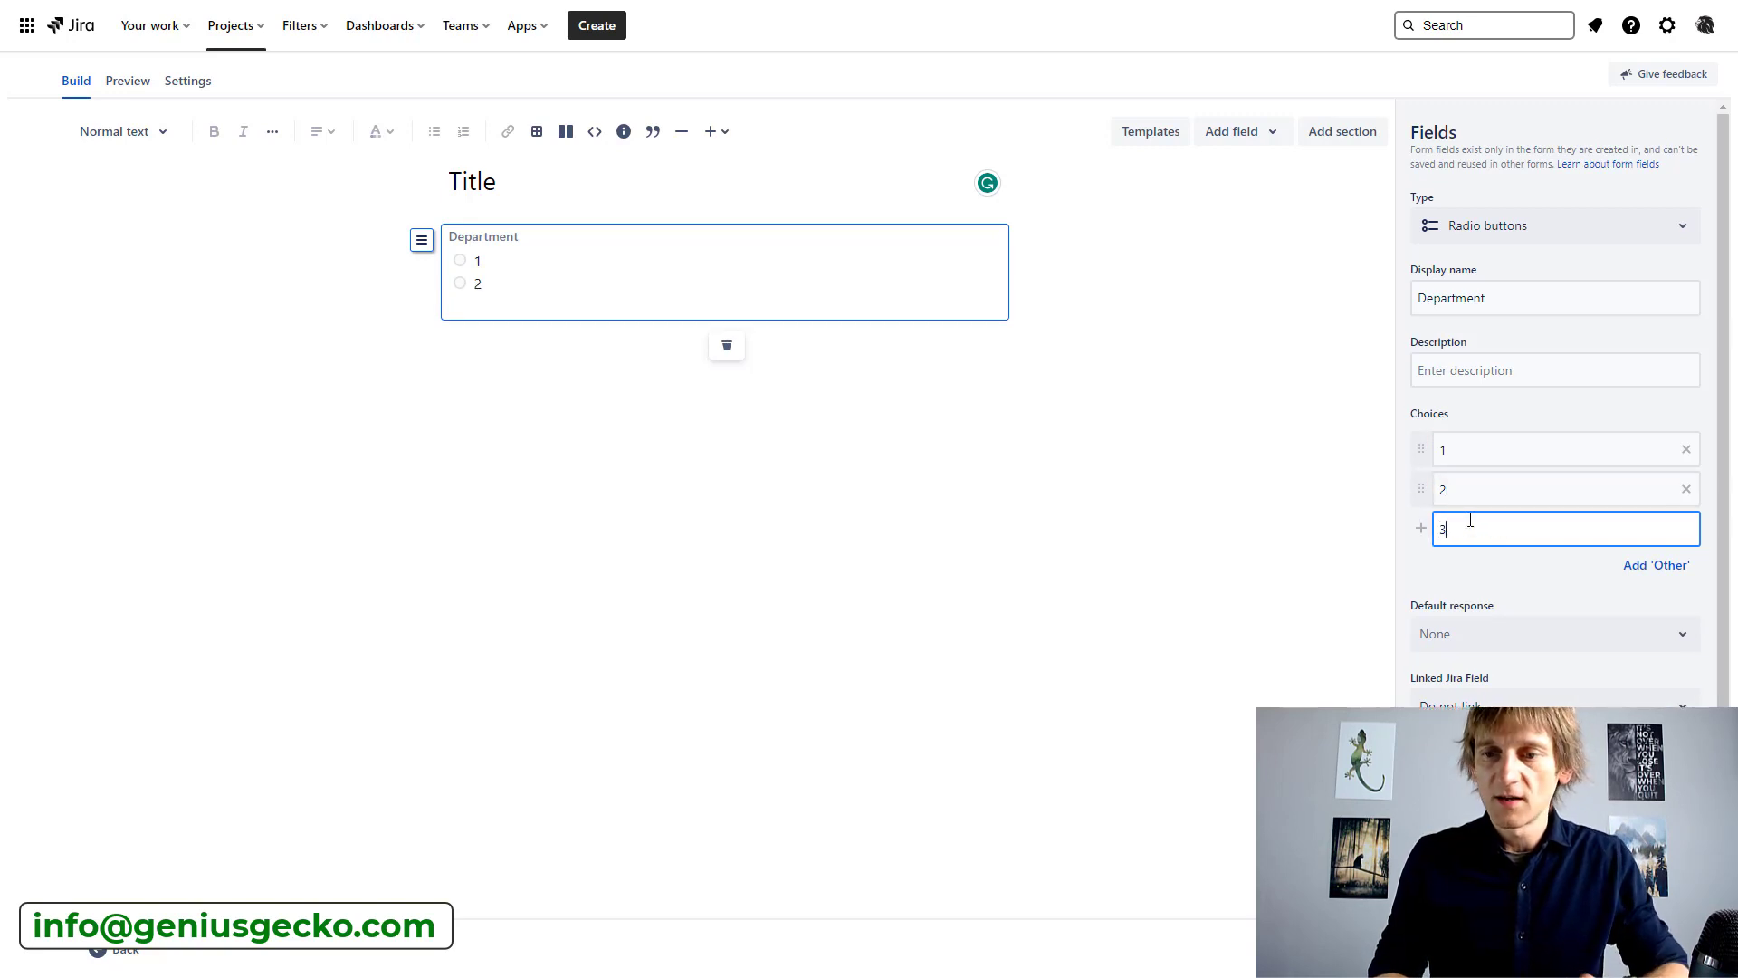
pyautogui.click(1421, 528)
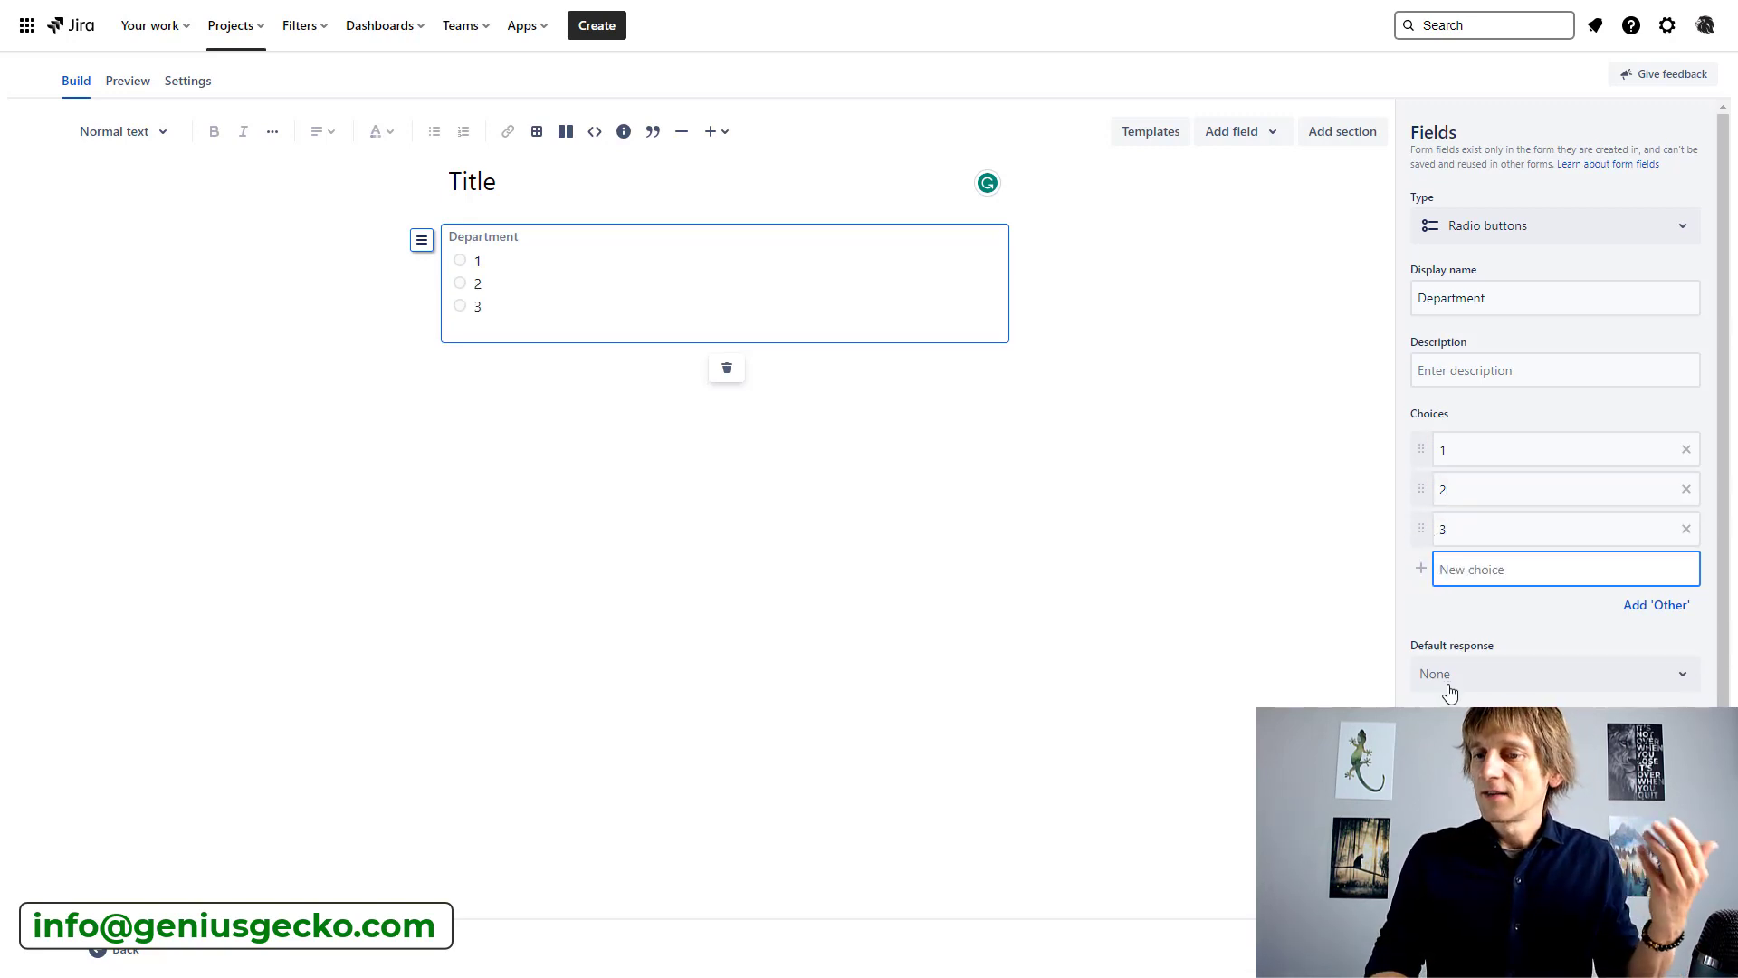
pyautogui.scroll(-1, 1450, 693)
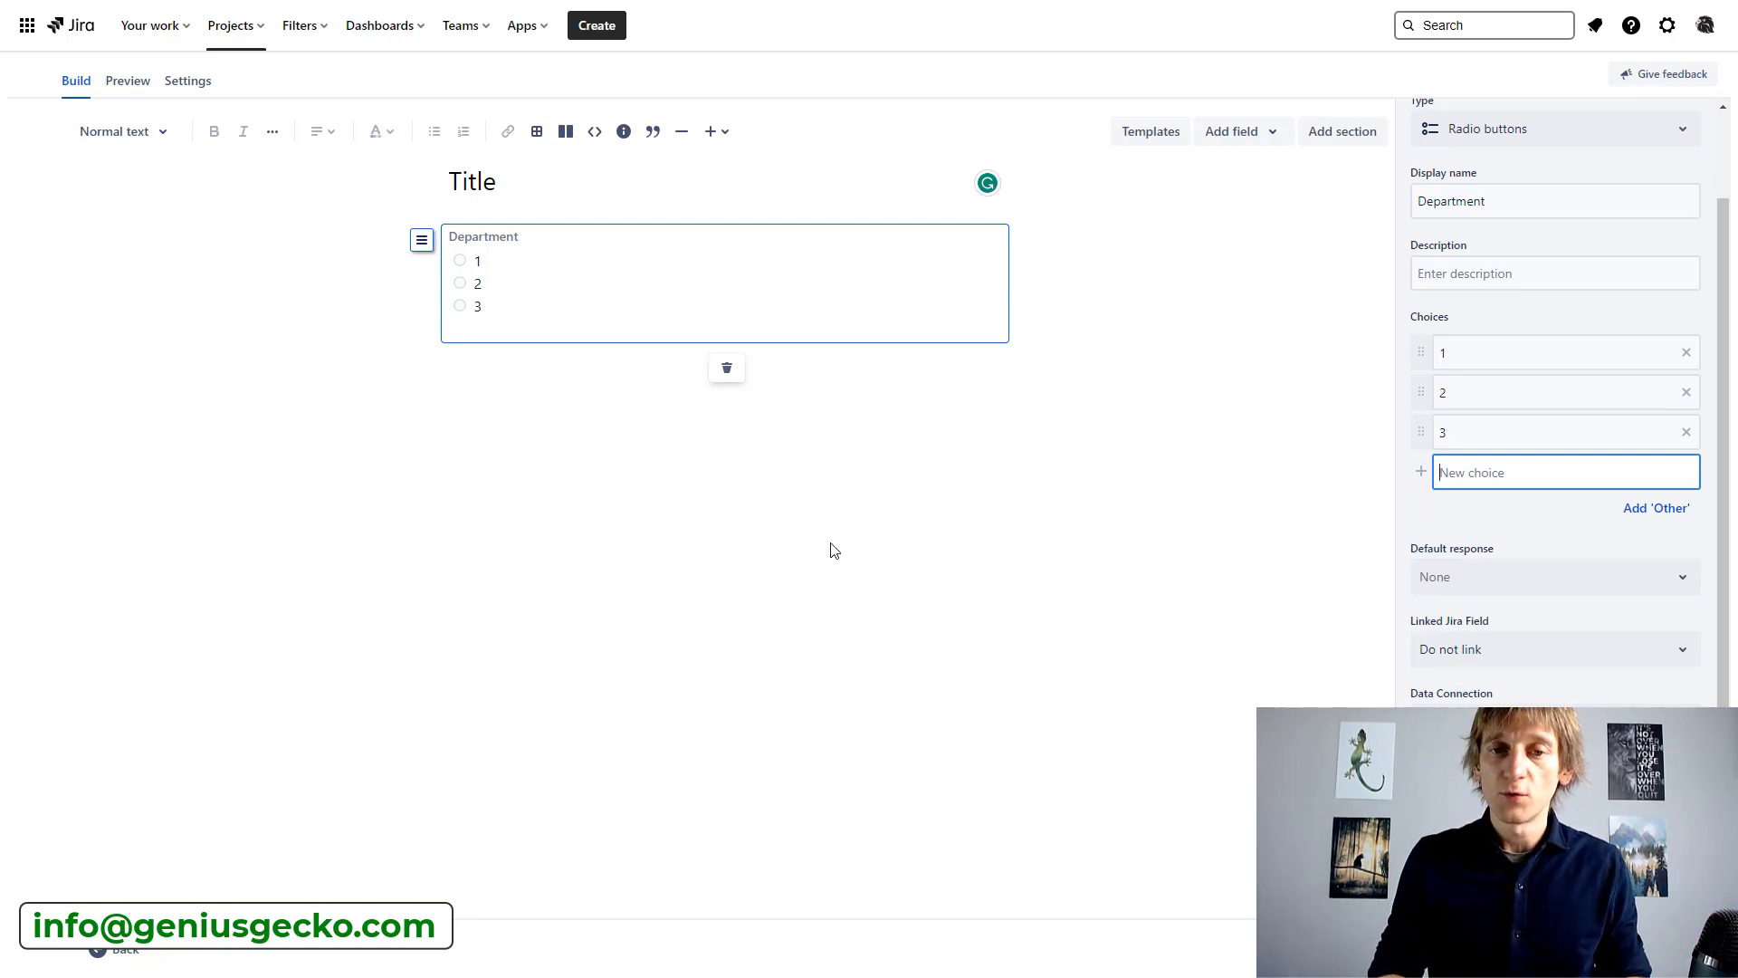
# Look over the available field types and insert a two-column layout below the Department field
pyautogui.click(1255, 147)
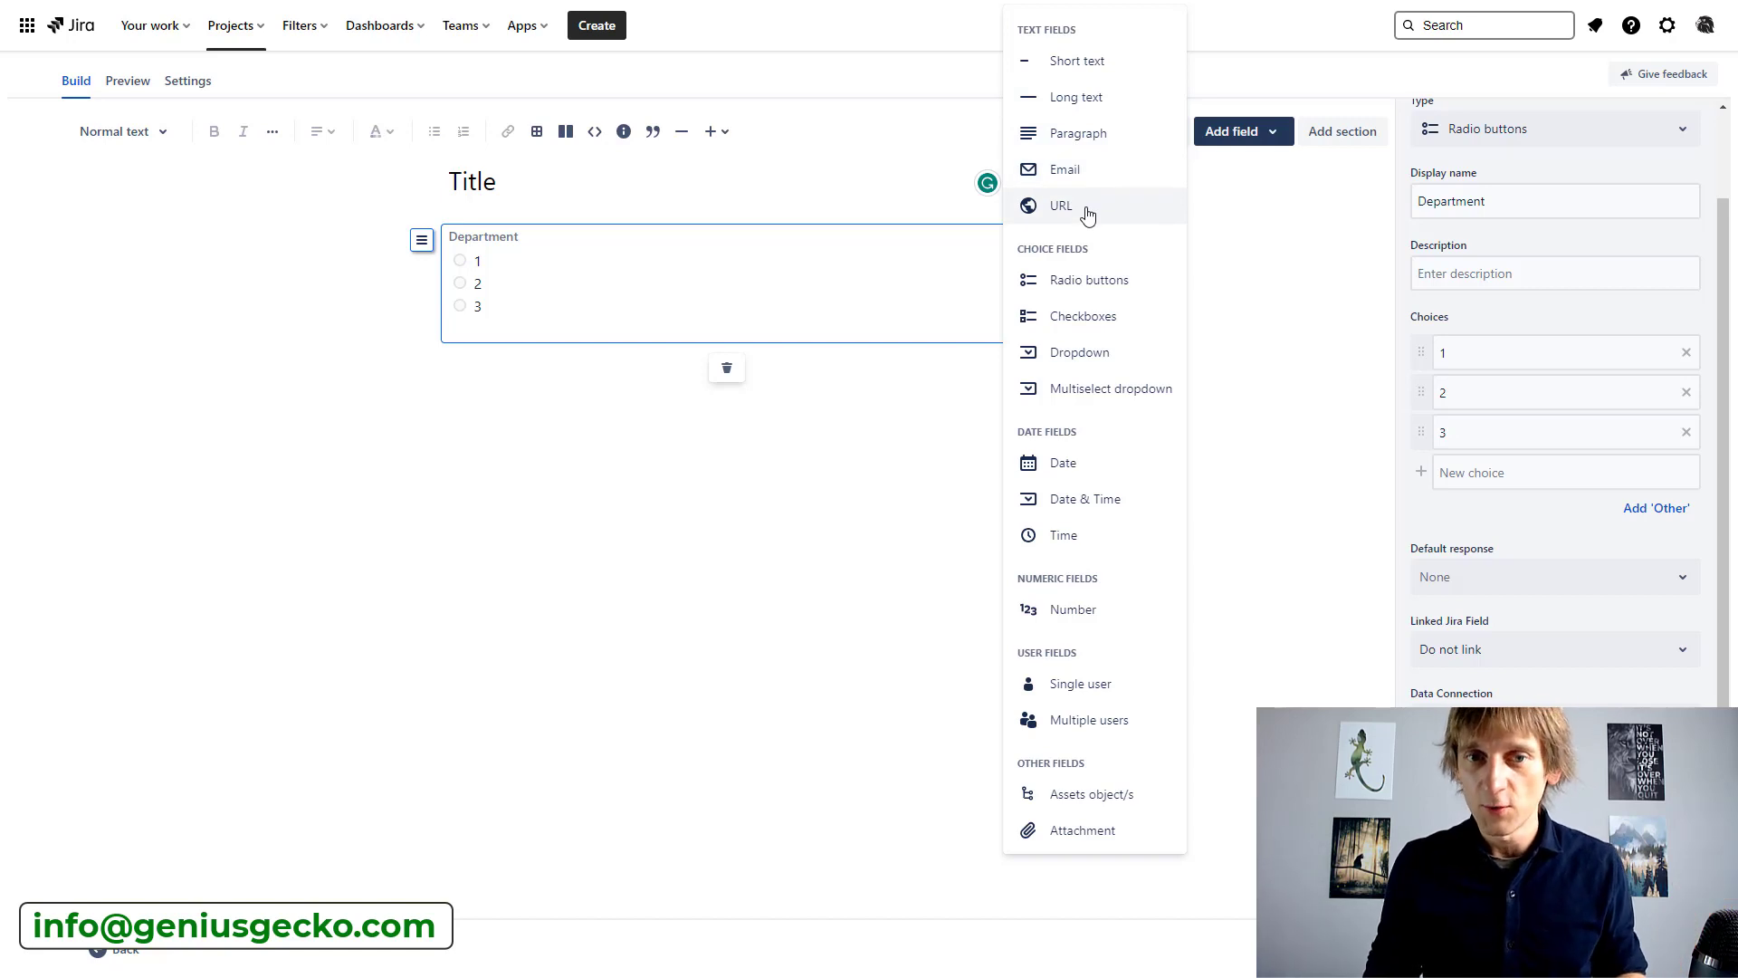
pyautogui.click(568, 134)
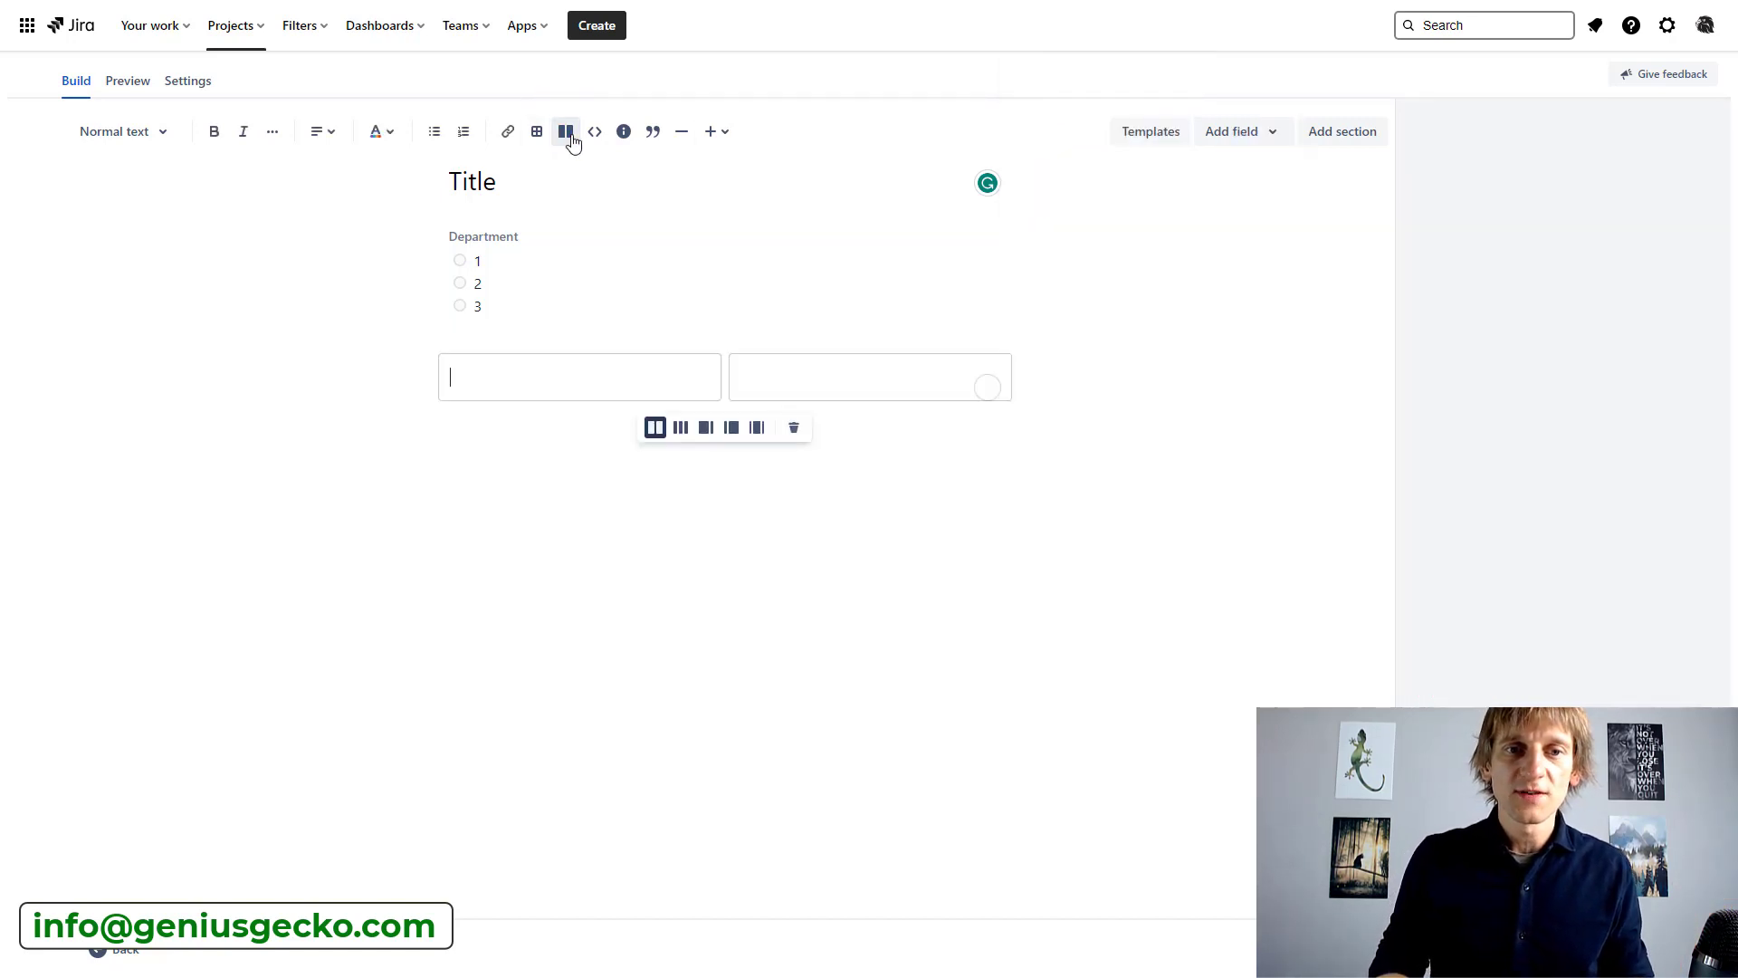